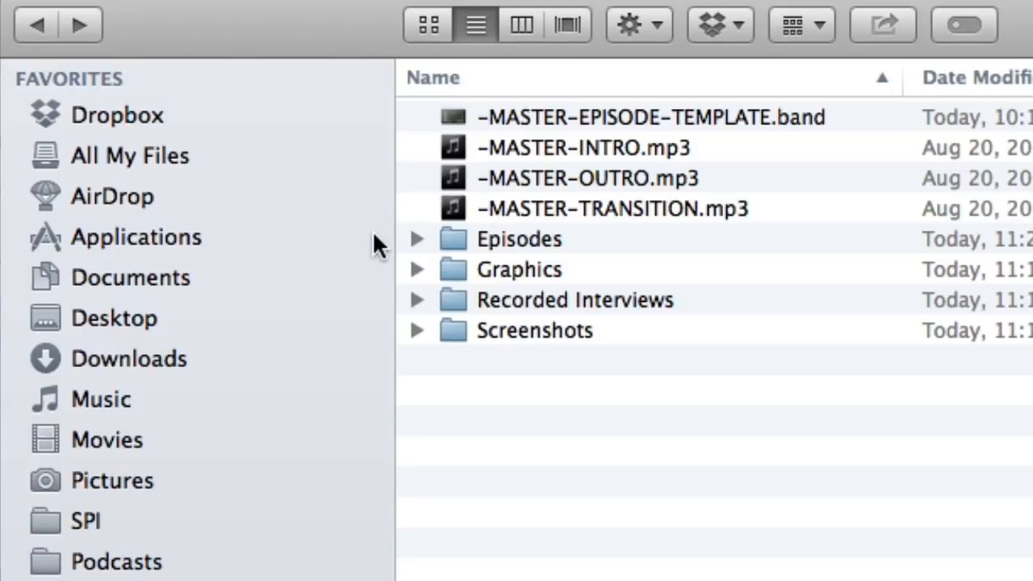
drag(335, 242, 432, 241)
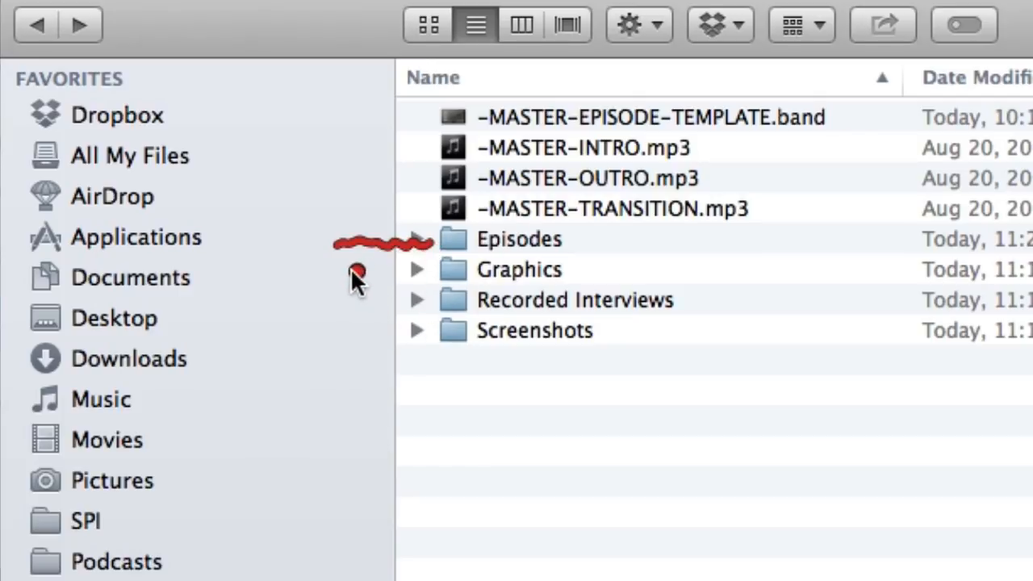
drag(409, 267, 434, 269)
drag(337, 303, 434, 301)
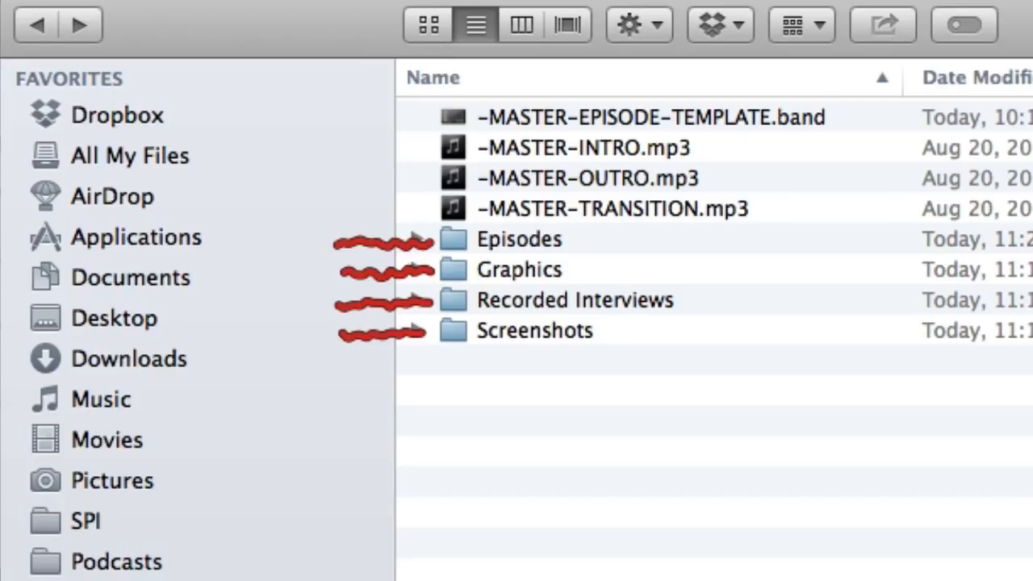
key(Escape)
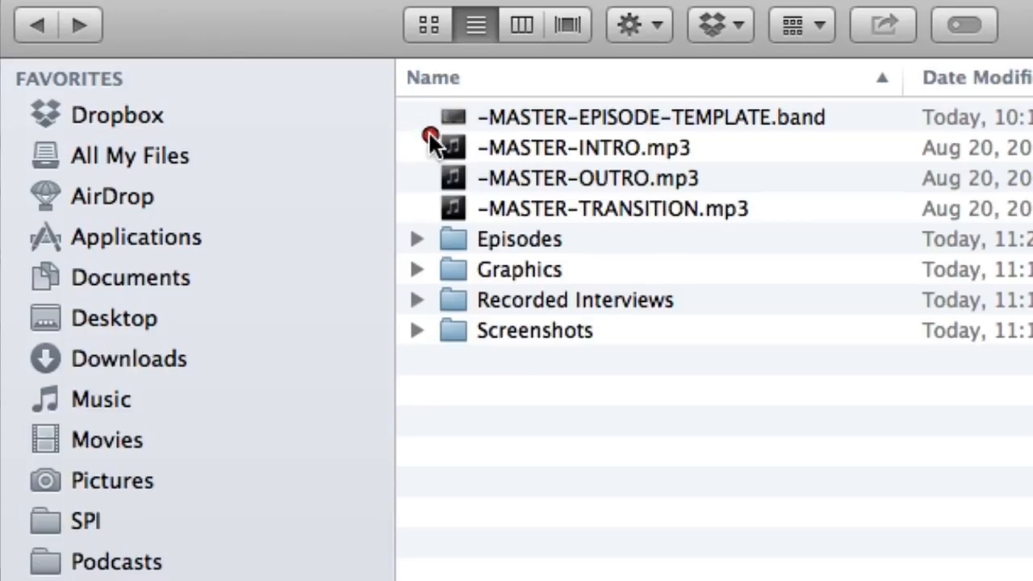
drag(406, 181, 409, 229)
mouse_move(450, 77)
mouse_down()
mouse_move(496, 137)
mouse_move(789, 165)
mouse_move(699, 64)
mouse_move(411, 65)
mouse_move(440, 77)
mouse_up()
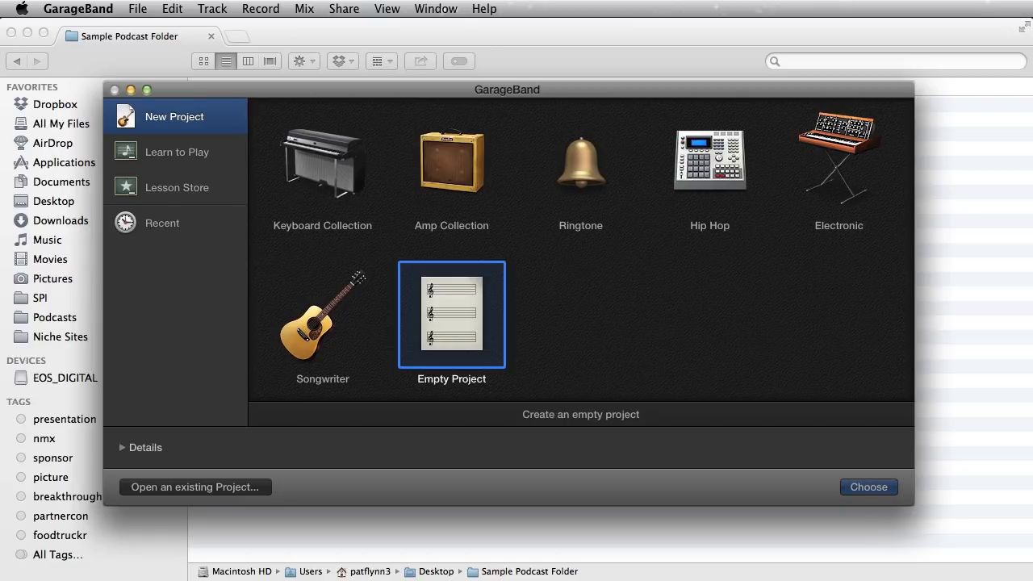
Create an empty project with a microphone audio track using Input 1
click(869, 487)
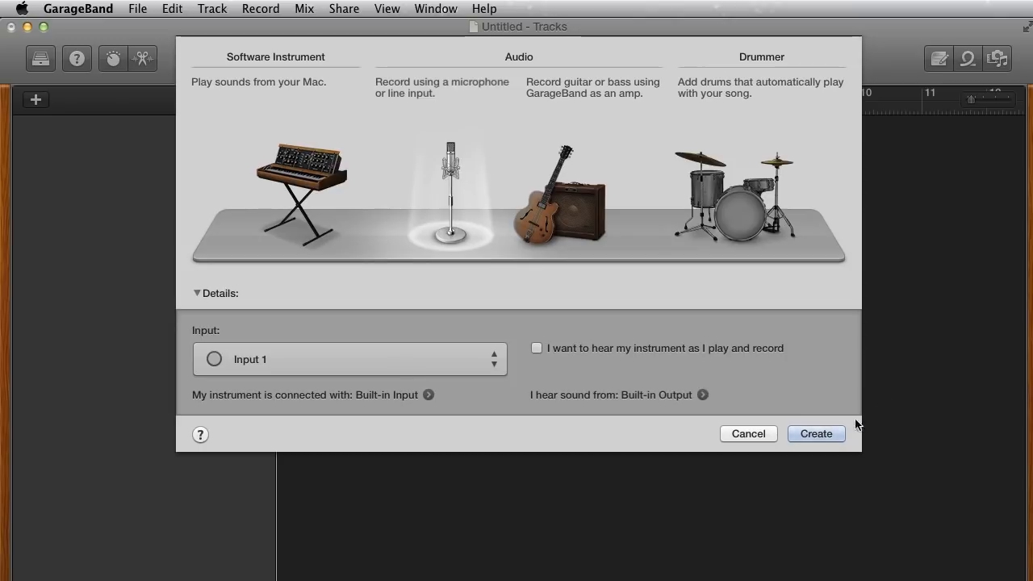
click(816, 434)
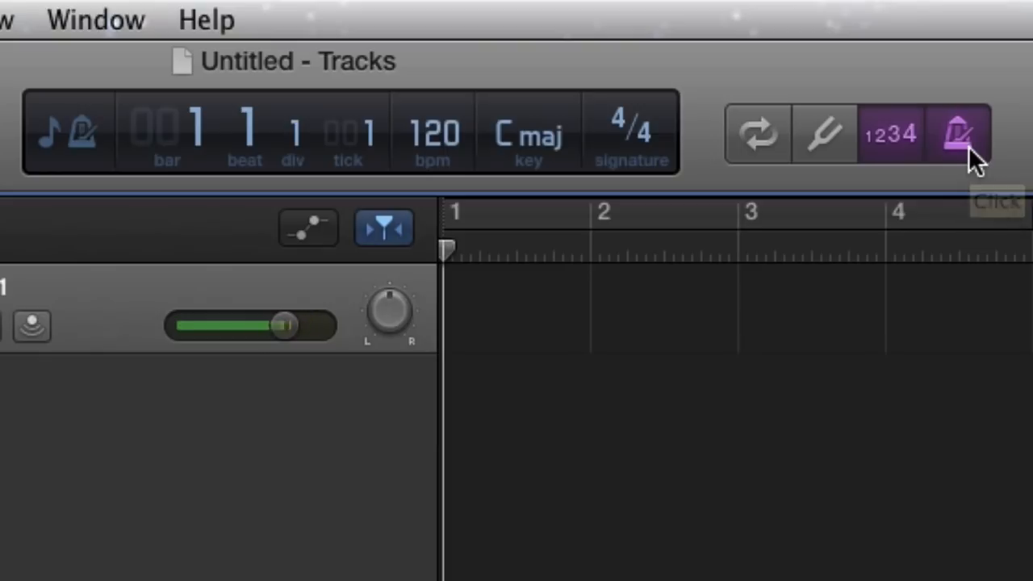
Turn off the count-in and metronome click, and switch the project display from Beats & Project to Time
click(892, 150)
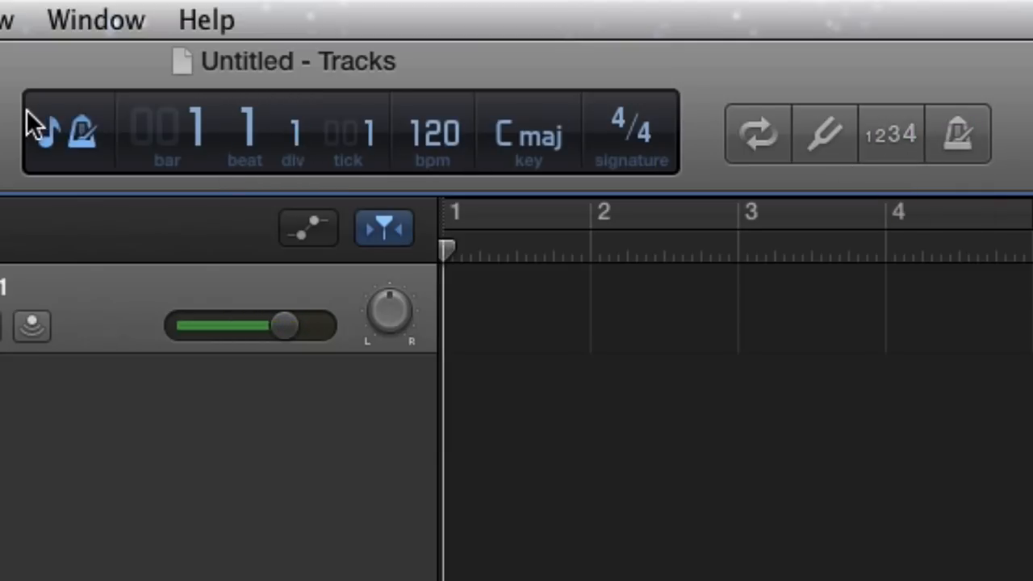
click(81, 152)
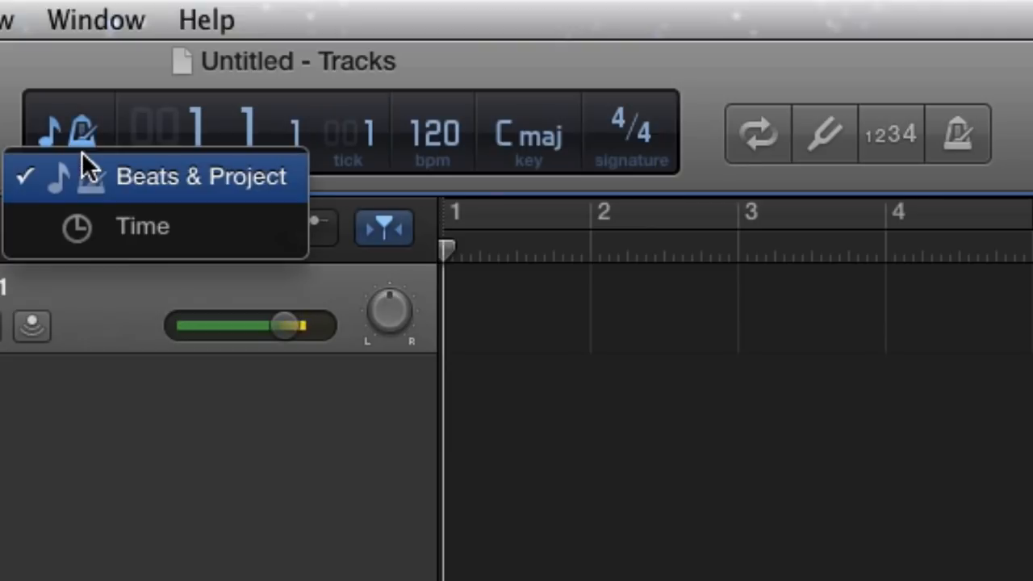
click(94, 234)
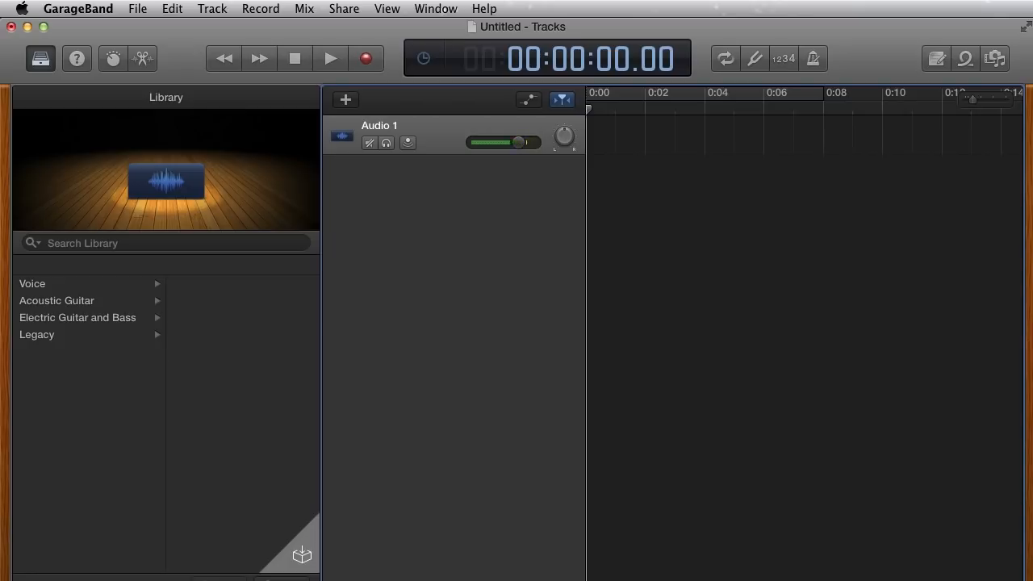
Rename the first audio track as Pre-Roll
double_click(381, 127)
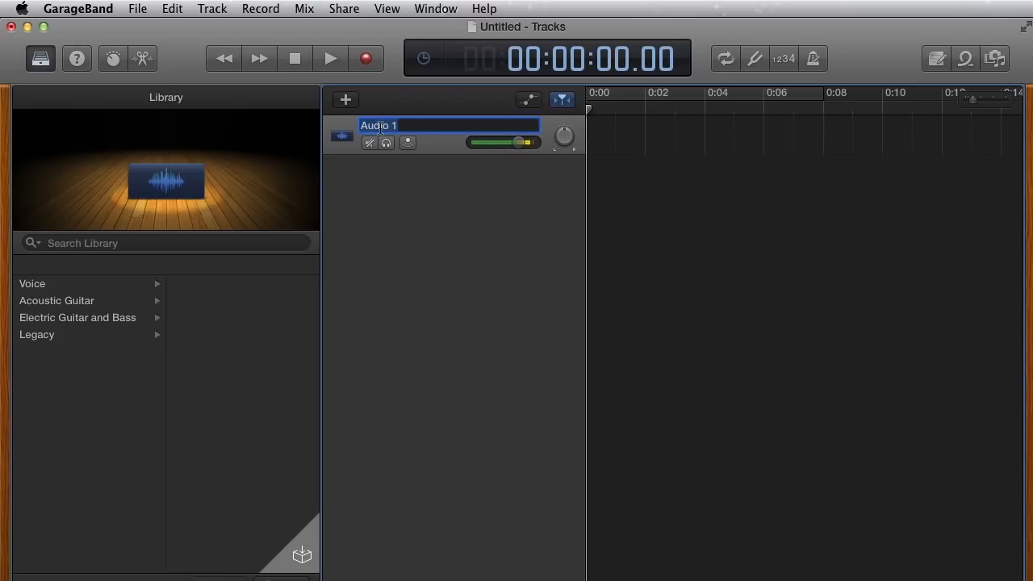
text(Pre-Roll)
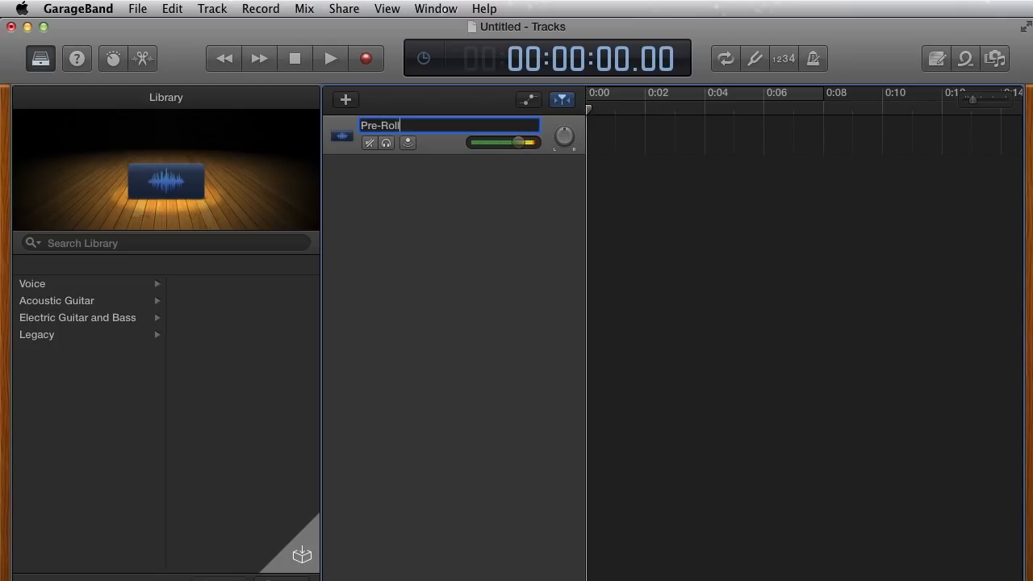
key(Return)
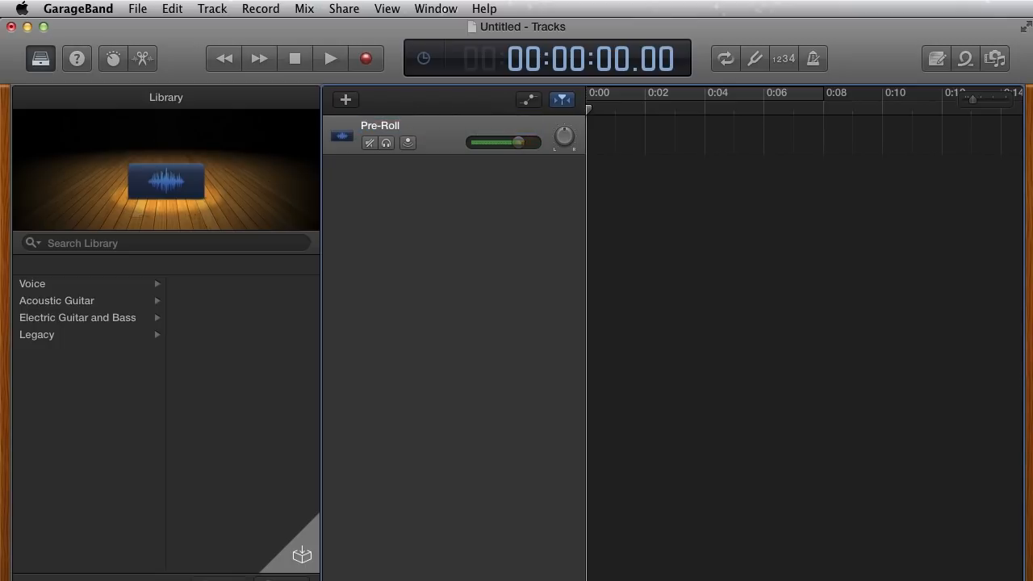
Add microphone audio tracks named Intro Music, Introduction, Interview (Track 1), Interview (Track 2), Post-Roll and Outro Music
click(345, 100)
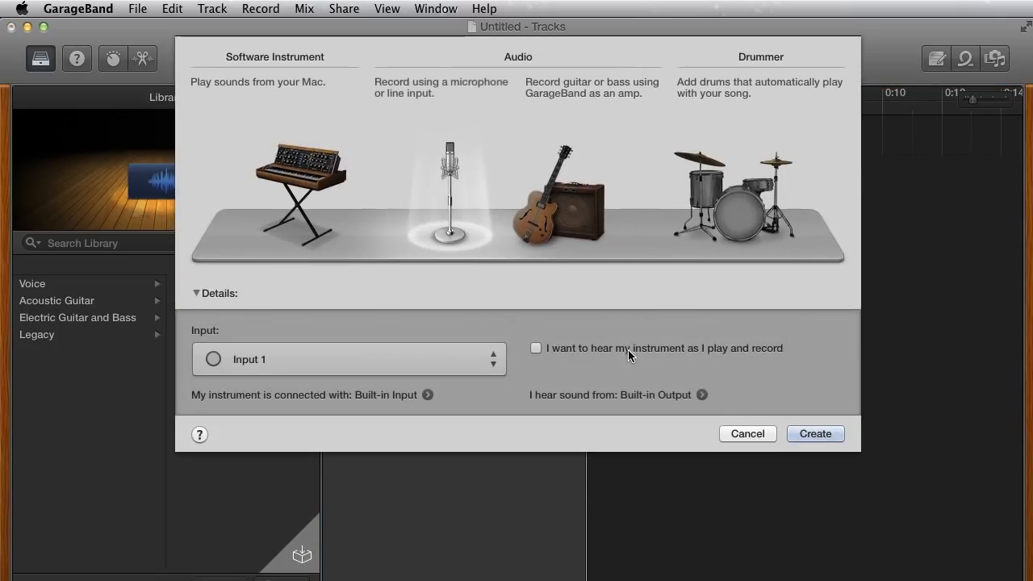
click(817, 434)
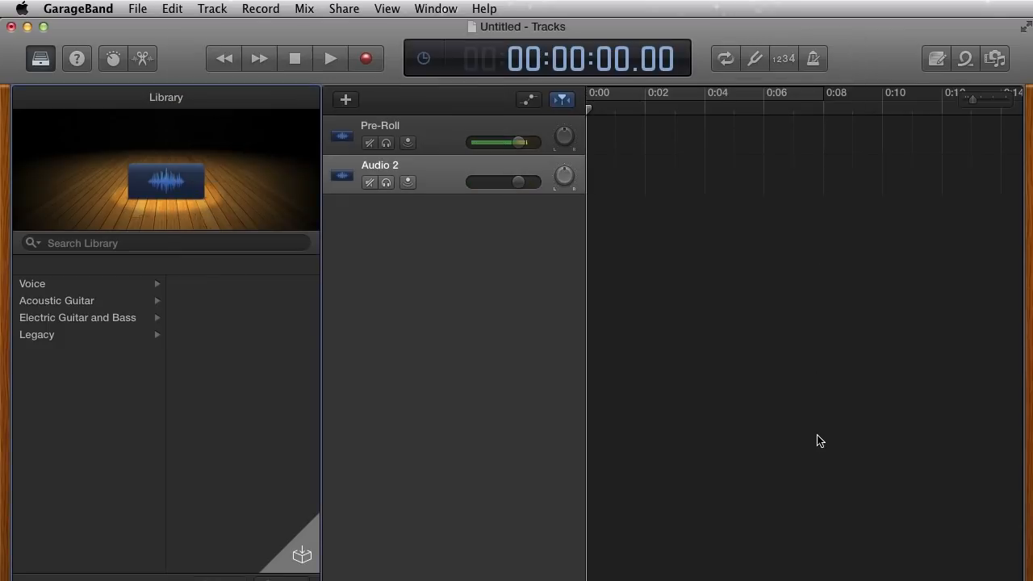
double_click(381, 167)
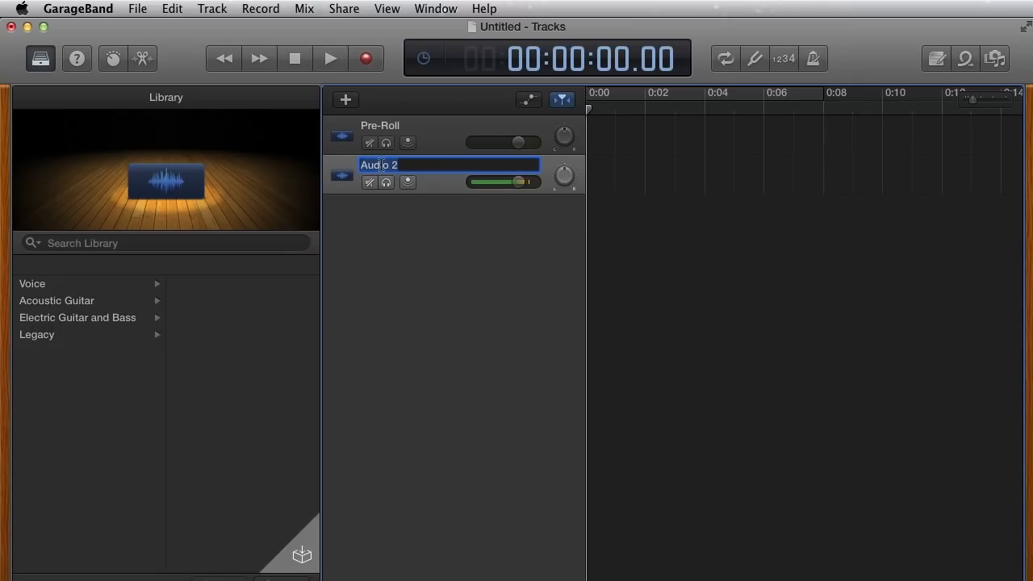
text(Into)
key(BackSpace)
text(ro Music)
key(Return)
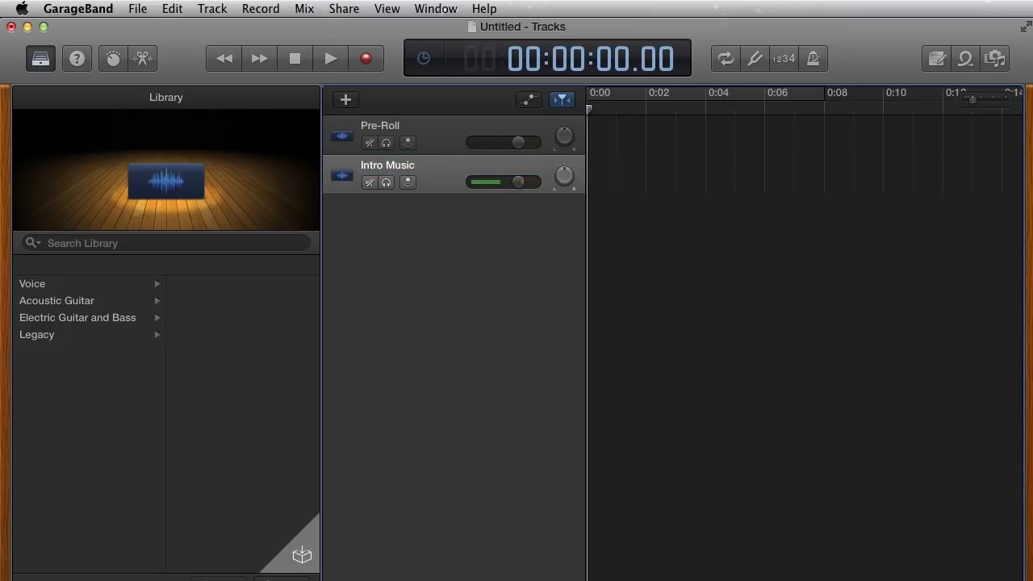
click(342, 101)
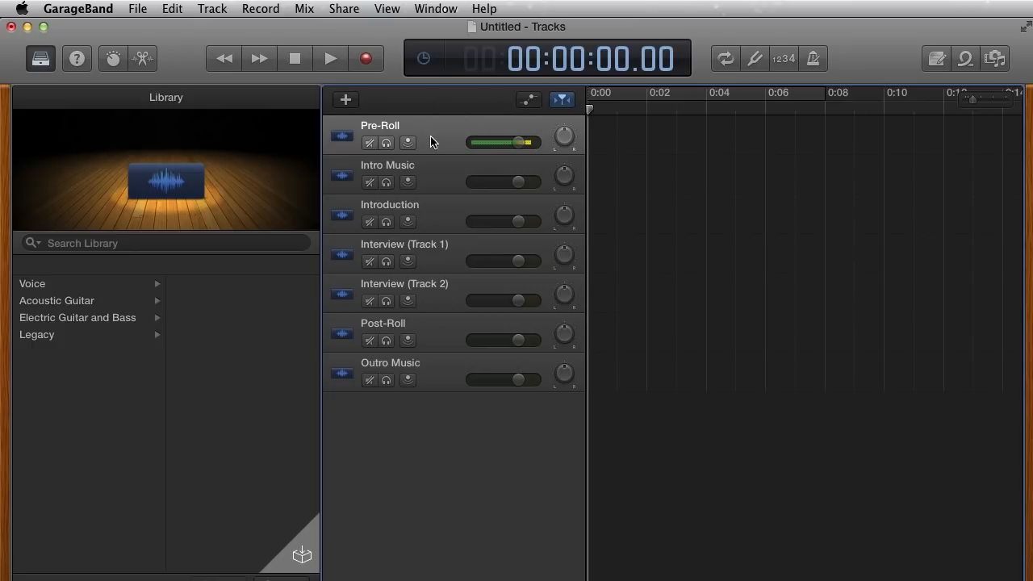
Go through the tracks one by one from Intro Music down to Outro Music to review the episode layout
click(439, 167)
click(443, 230)
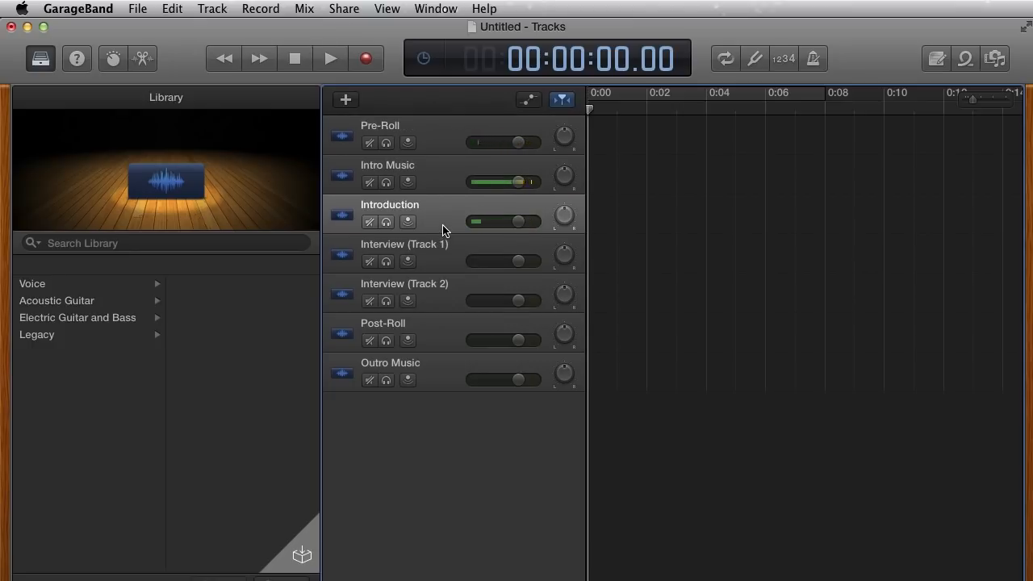
click(440, 256)
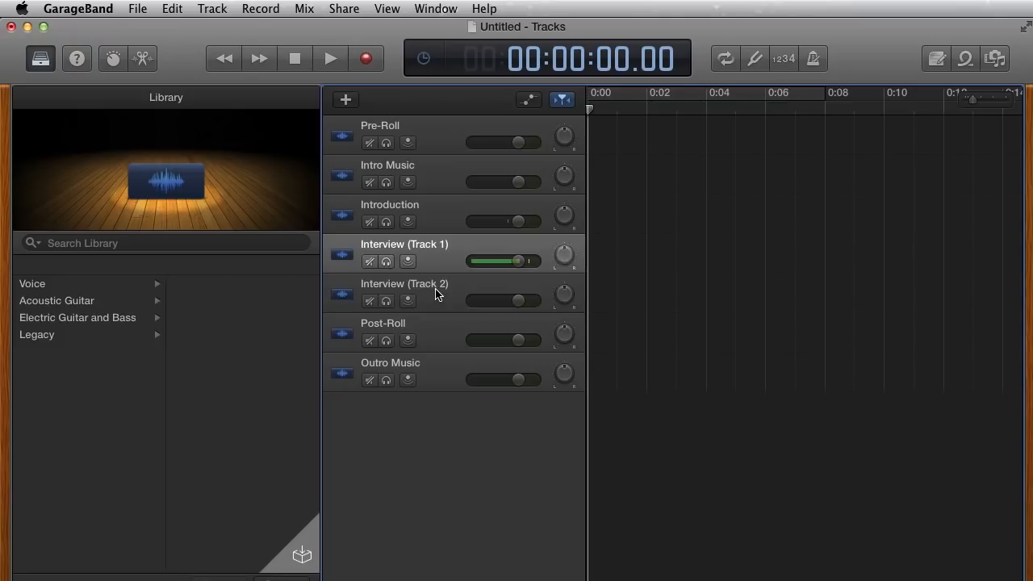
click(437, 294)
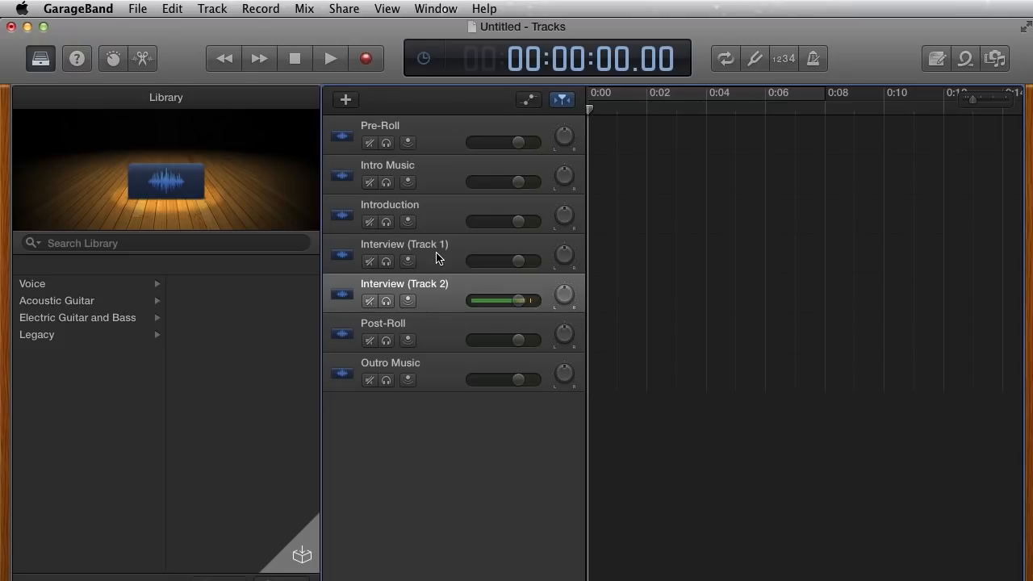
click(427, 333)
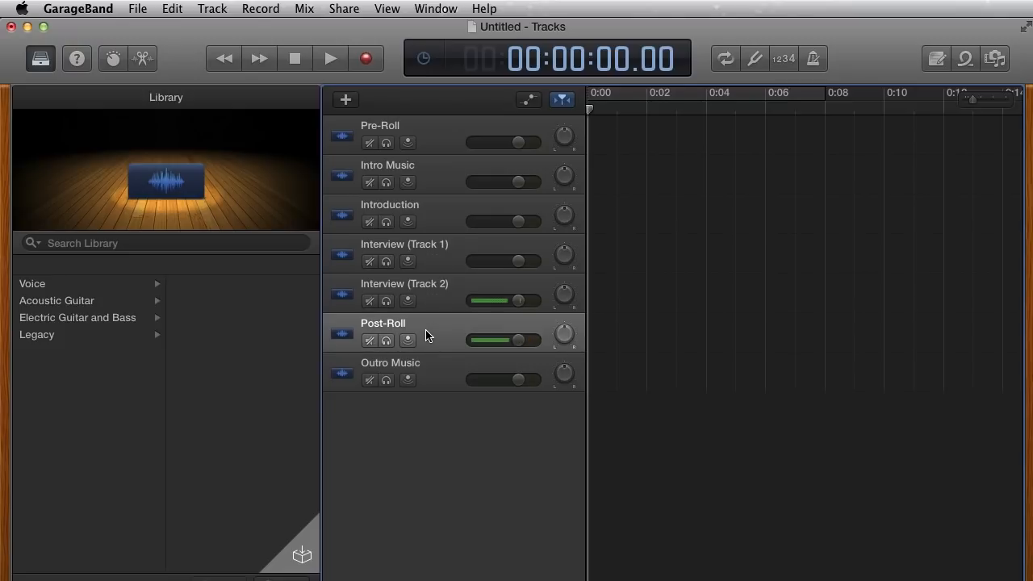
click(438, 372)
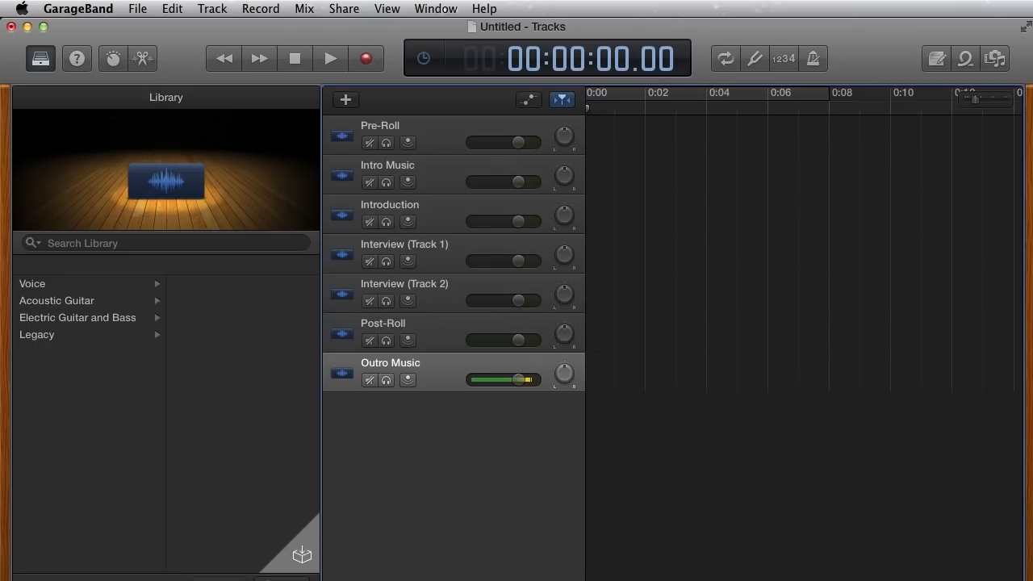
Switch to Finder and place -MASTER-INTRO.mp3 from Sample Podcast Folder on the Intro Music track, starting at about 5 seconds
key(super+Tab)
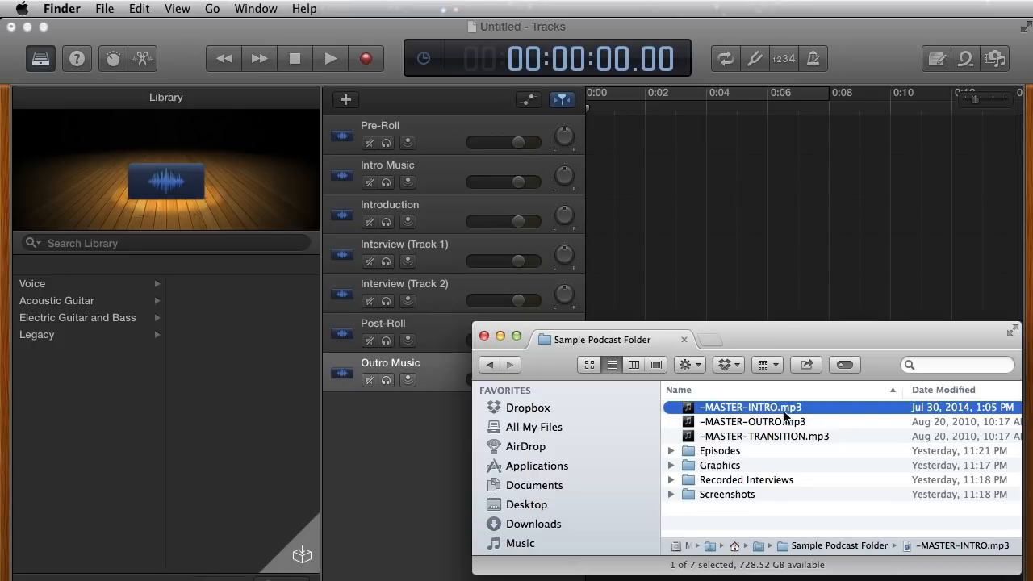
drag(785, 415, 678, 182)
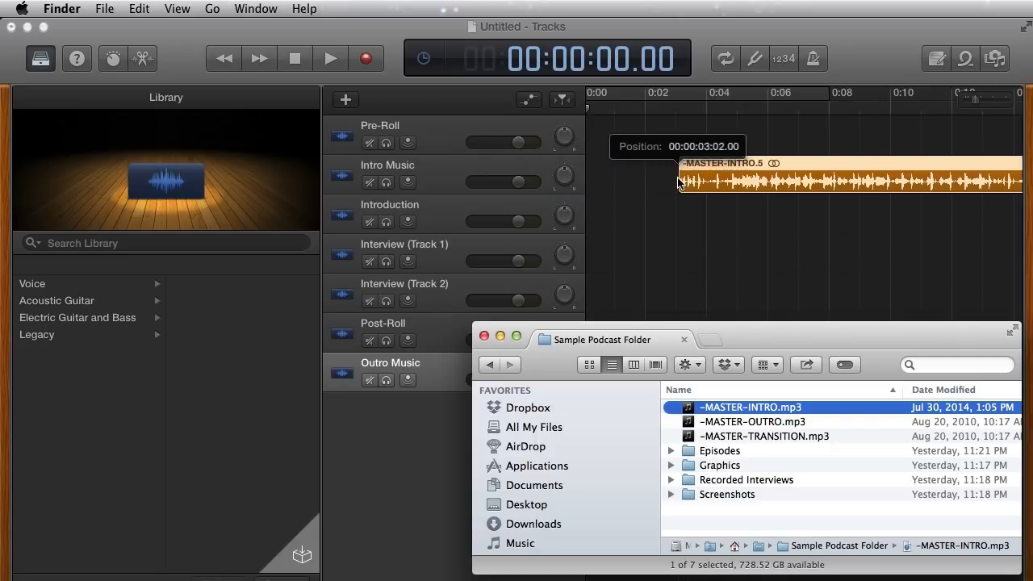
click(500, 335)
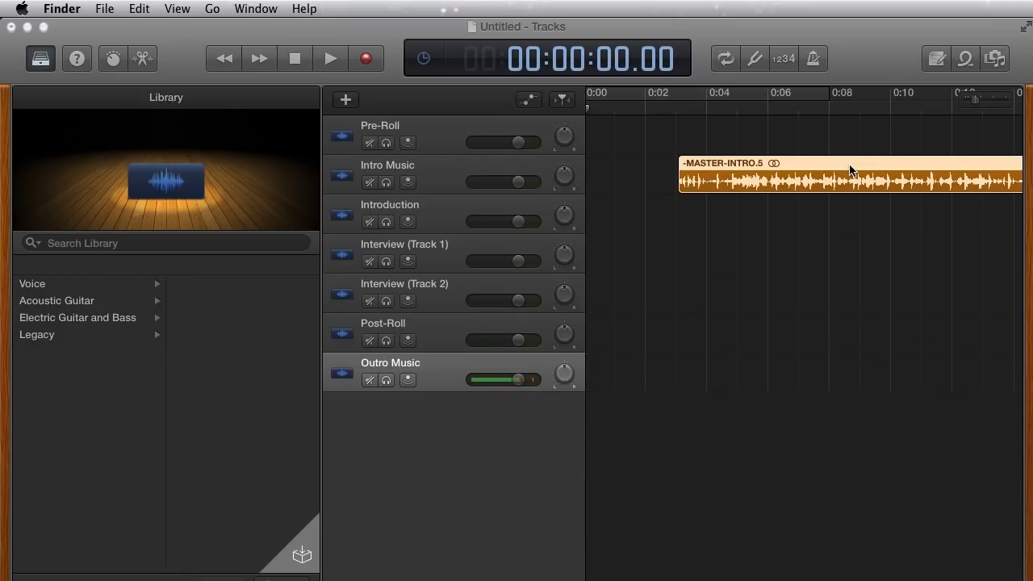
drag(849, 170, 922, 166)
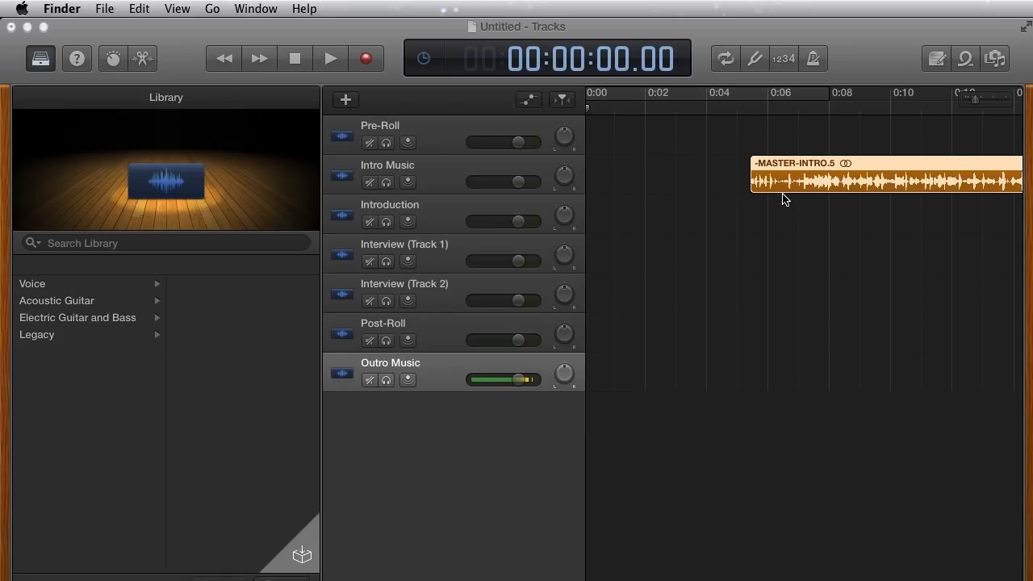
Play the project from just before the intro music region to hear it, and stop playback
click(734, 110)
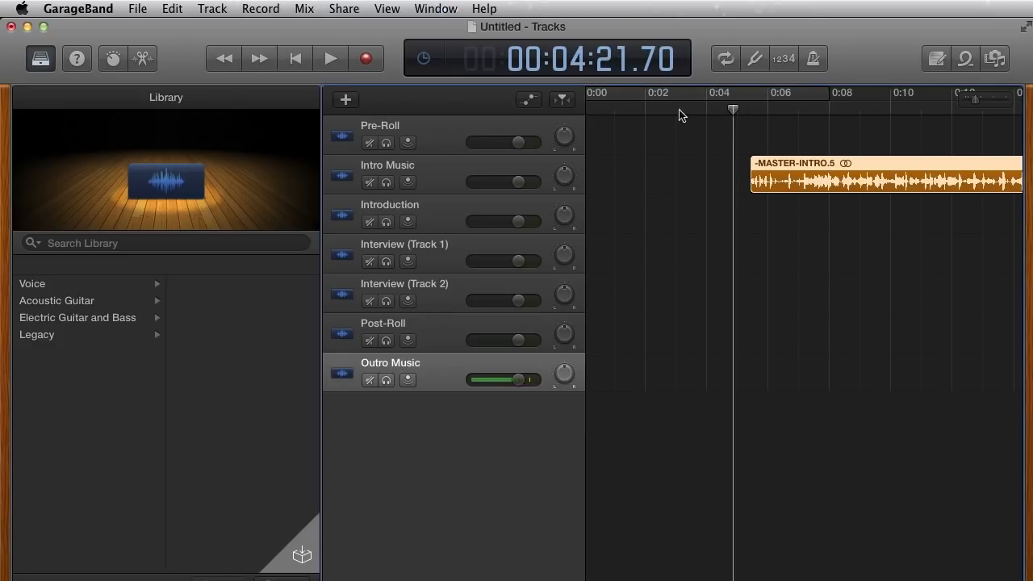
click(329, 60)
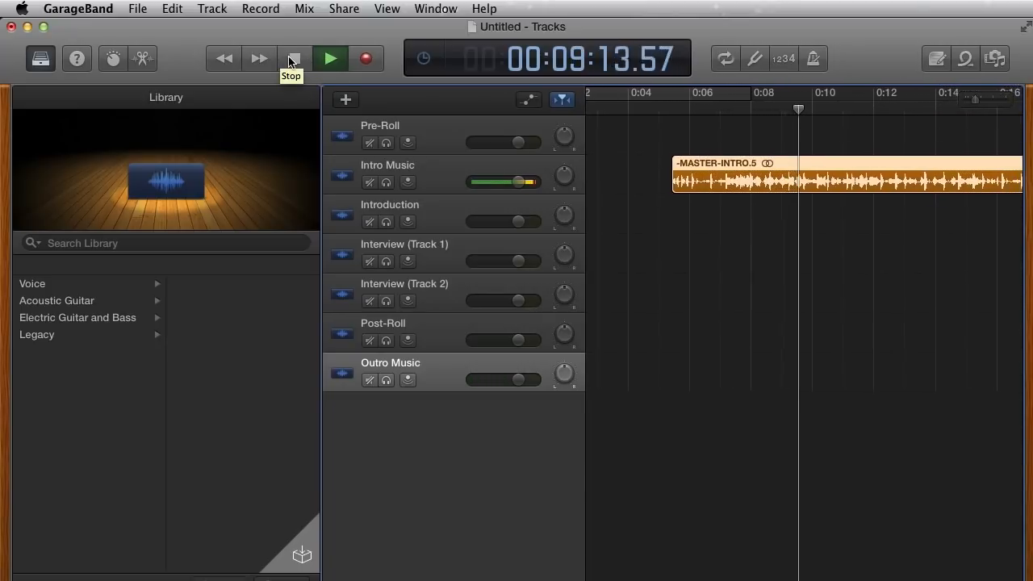
click(293, 59)
Move the -MASTER-INTRO region earlier on the Intro Music track so it starts at about 4.5 seconds
scroll(777, 276, right, 10)
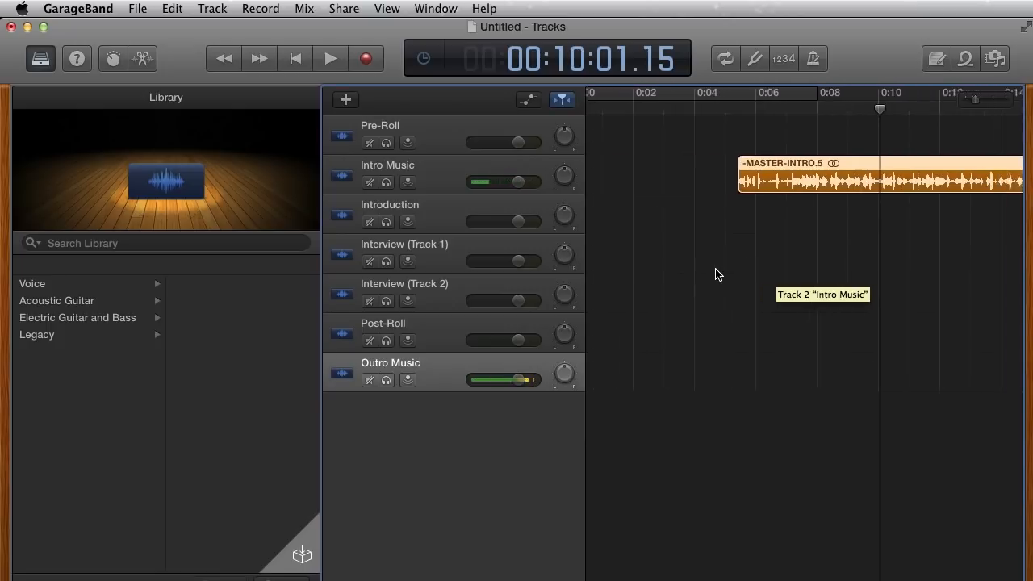
scroll(716, 275, left, 15)
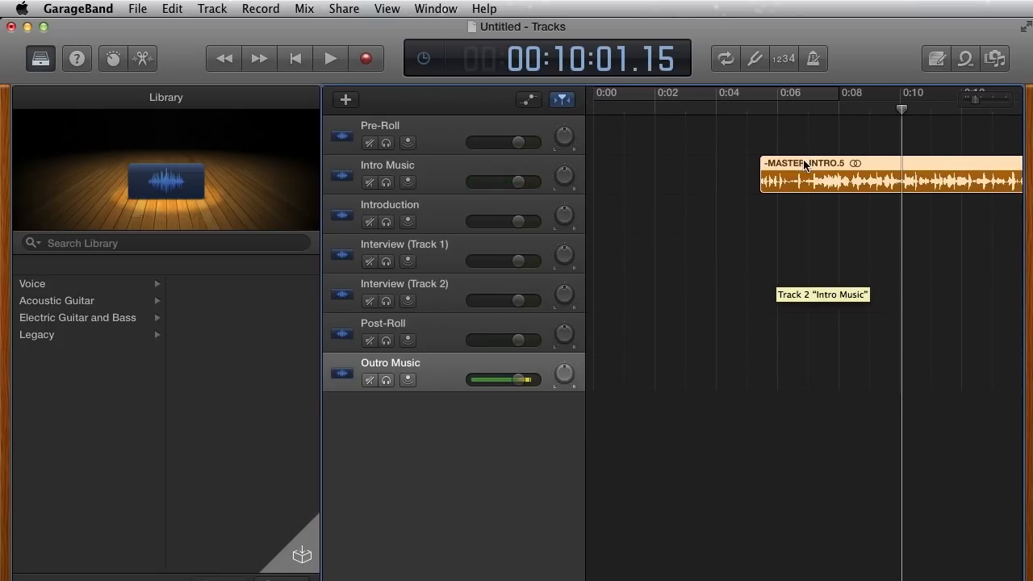
drag(803, 164, 783, 173)
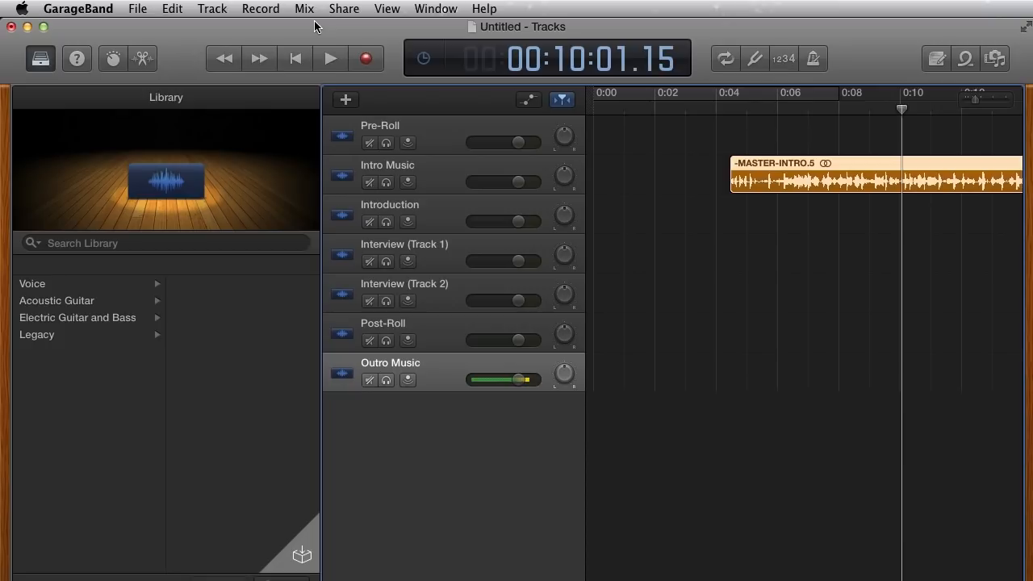
Save the project as -MASTER-EPISODE-TEMPLATE.band in Sample Podcast Folder
click(137, 9)
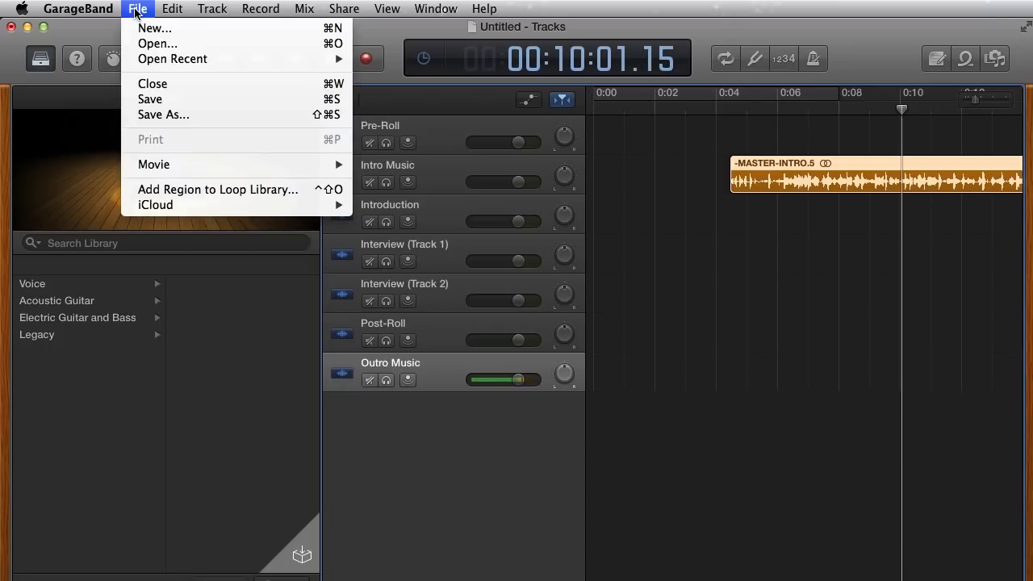
click(173, 114)
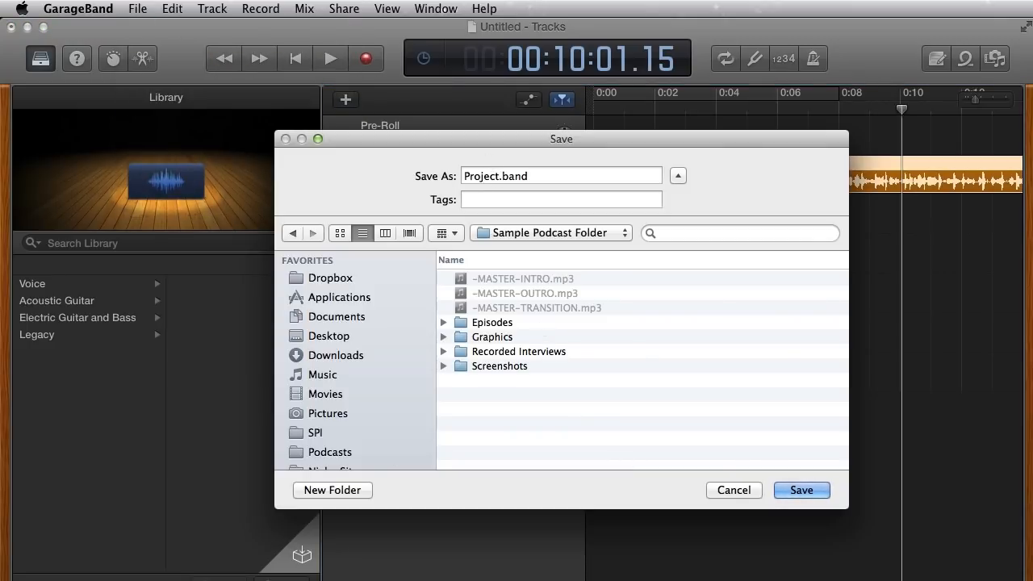
double_click(489, 175)
text(-MASTER-EPISODE-TEMPLATE)
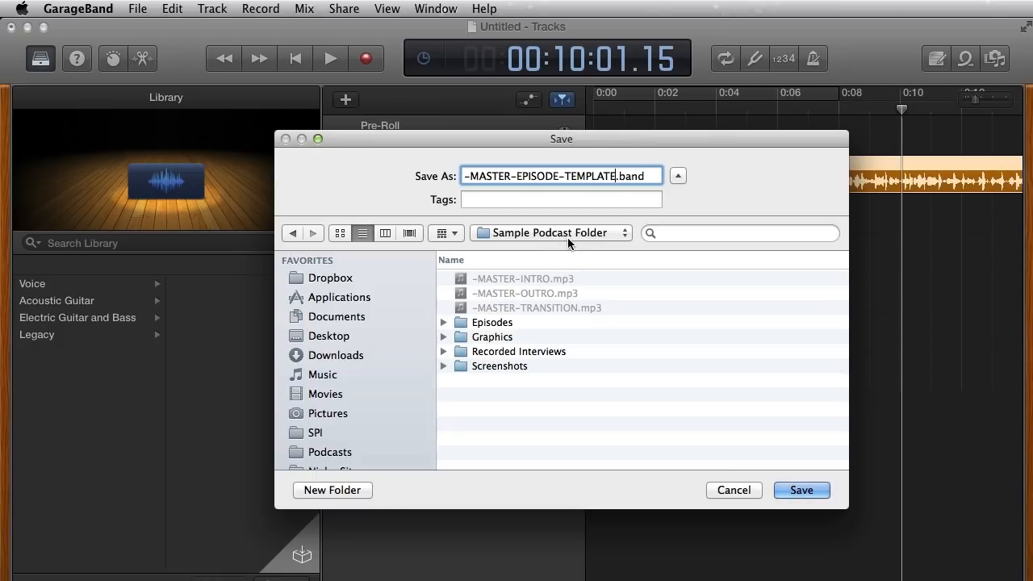
click(792, 490)
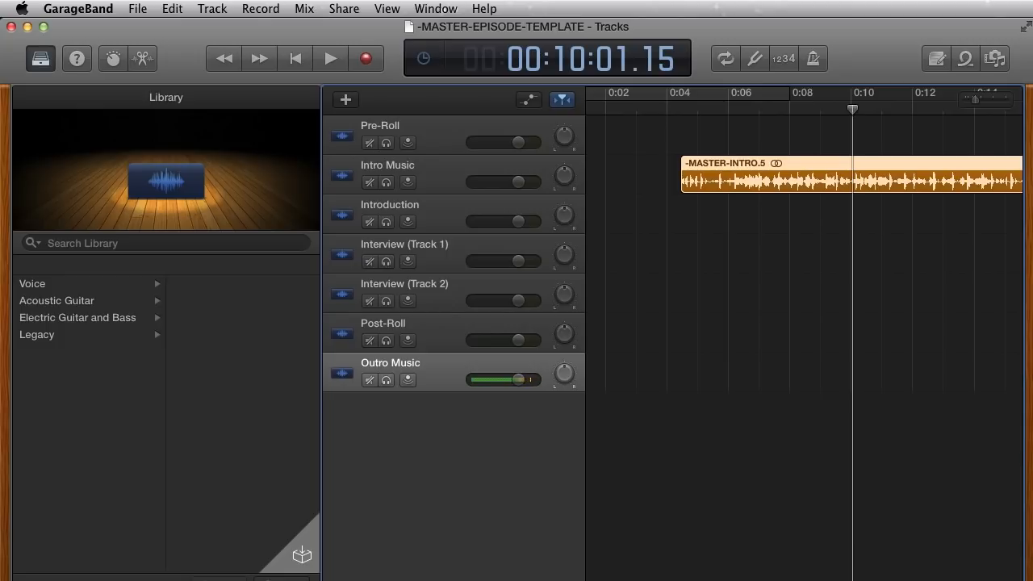
Select the Pre-Roll track, return the playhead to the project start, and hide the Library
scroll(804, 323, right, 1)
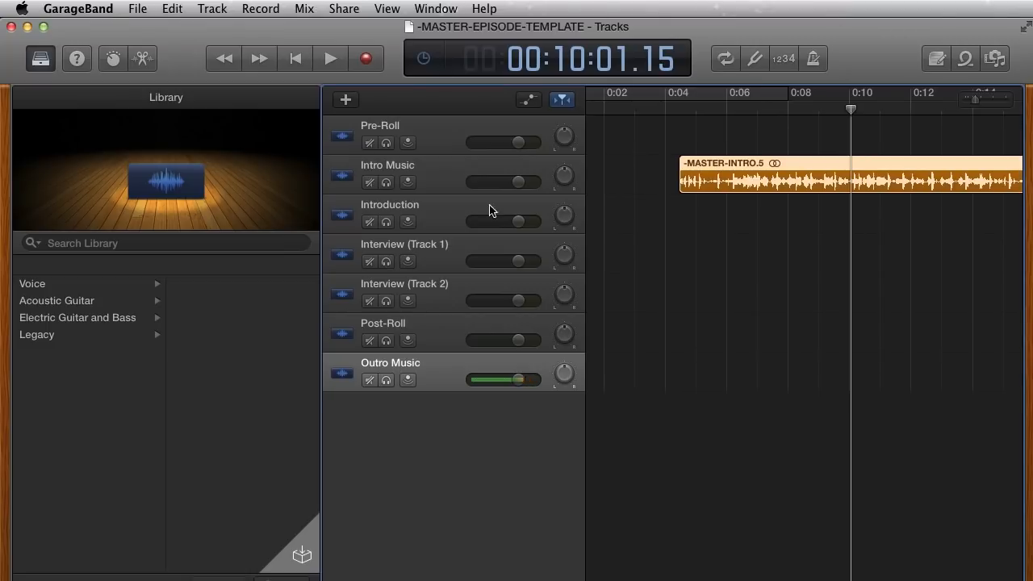
click(446, 141)
drag(849, 110, 292, 111)
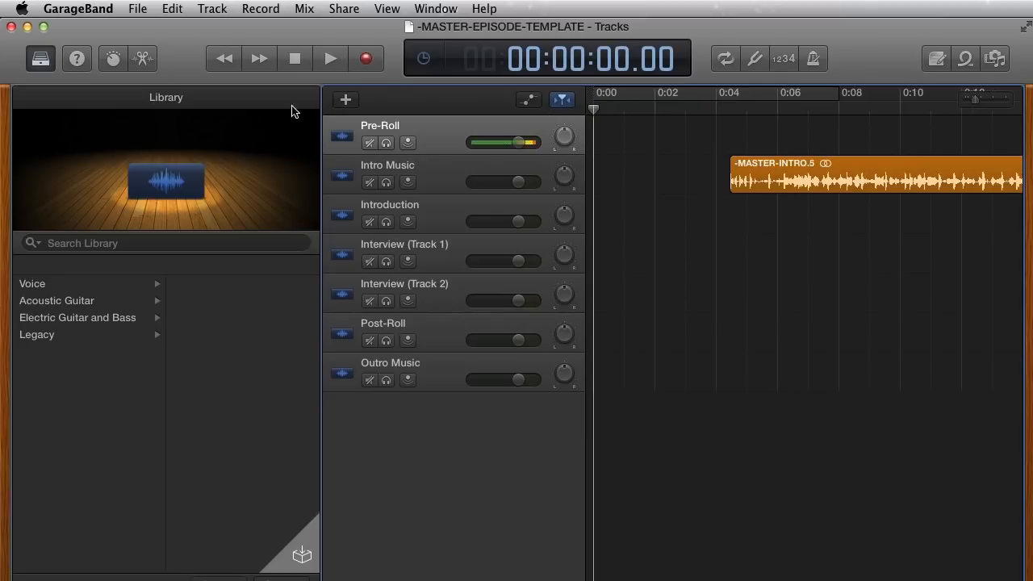
click(41, 60)
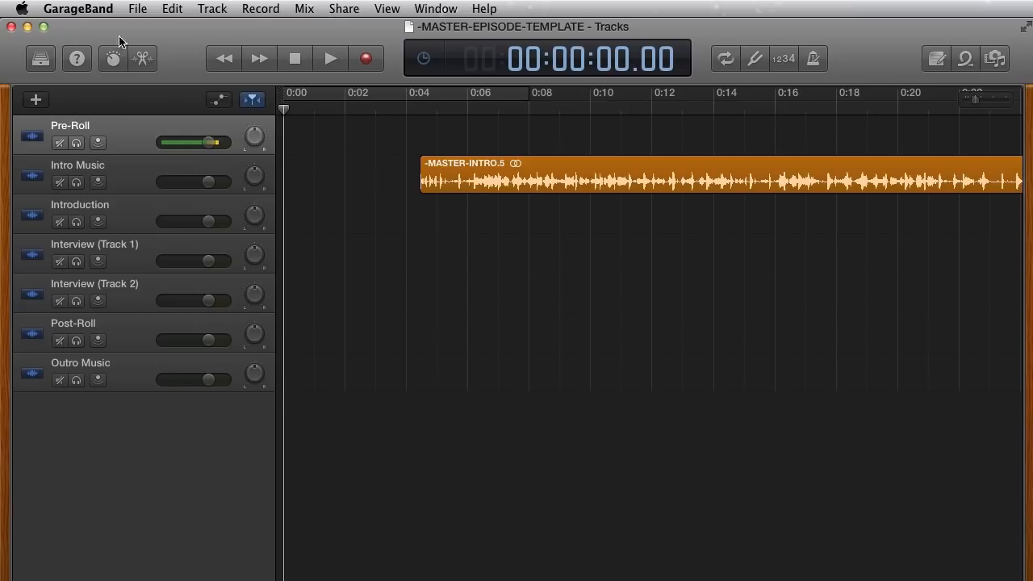
Close the project, switch to Finder, and reopen -MASTER-EPISODE-TEMPLATE.band from Sample Podcast Folder
click(137, 8)
click(145, 100)
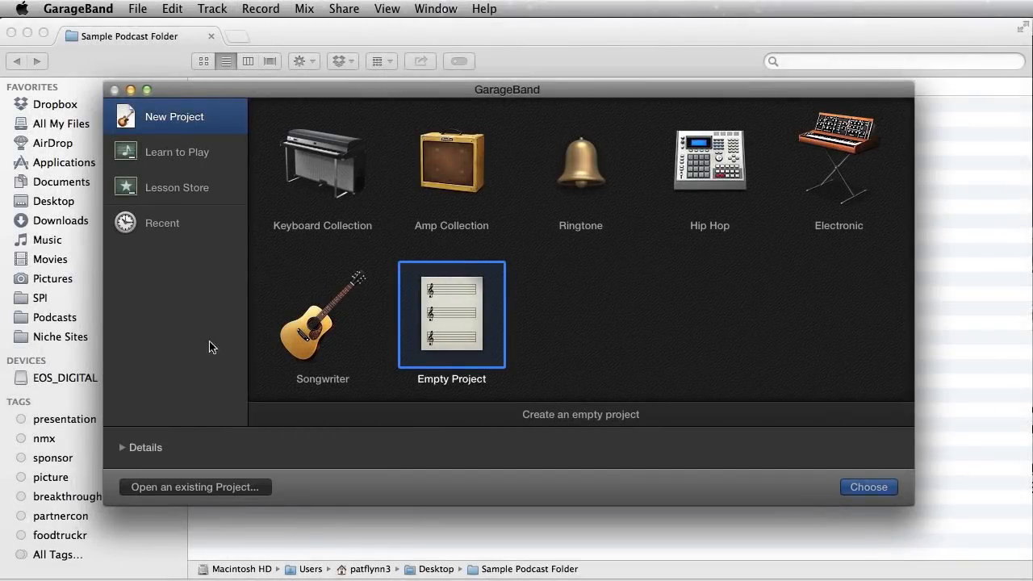
click(167, 232)
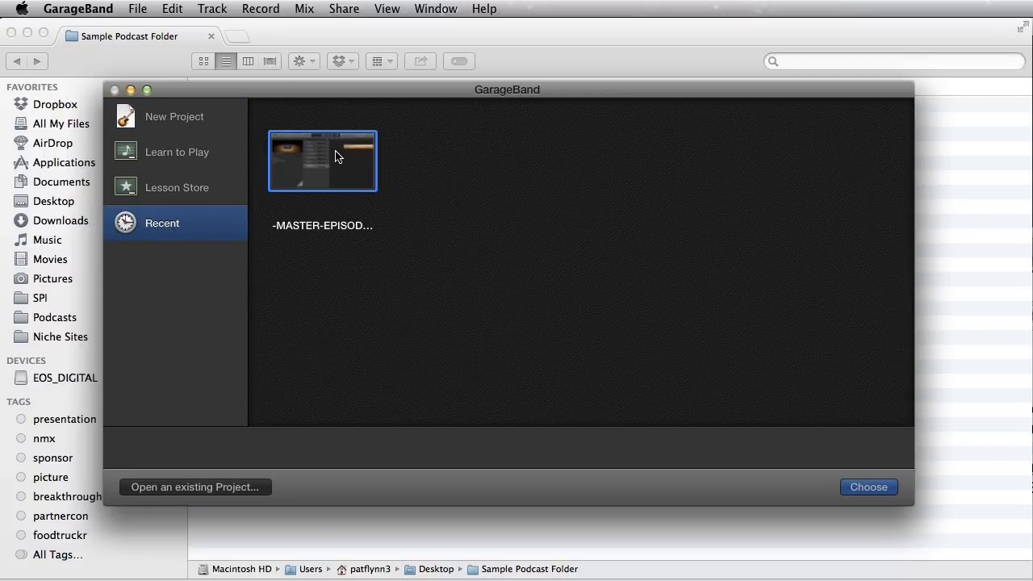
click(448, 31)
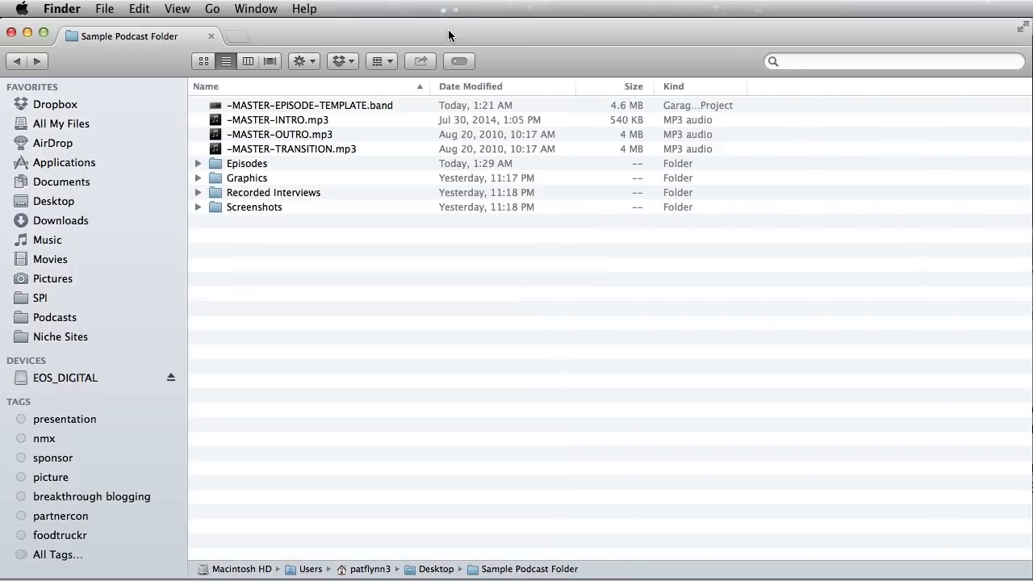
double_click(345, 106)
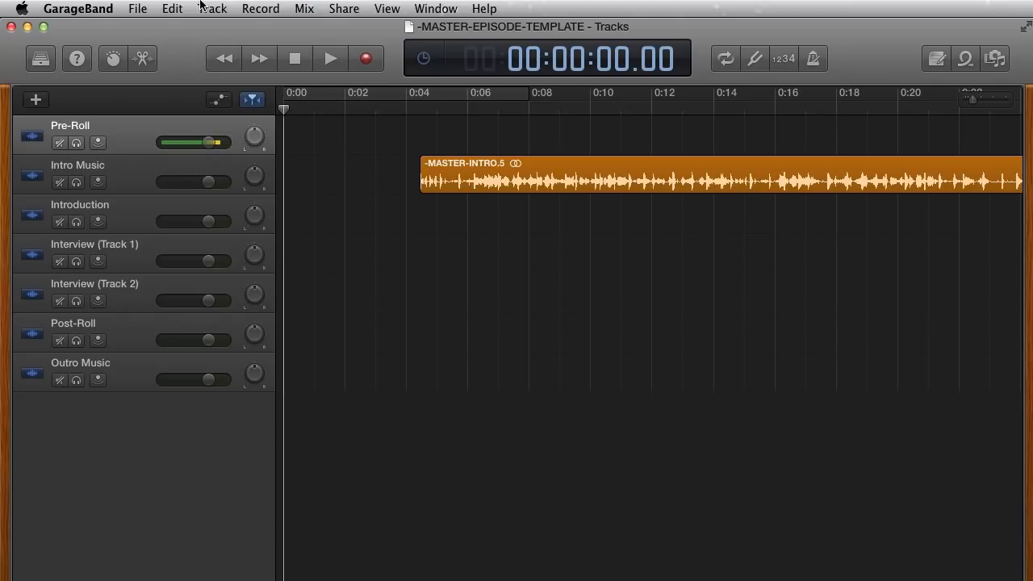
Start saving a copy of the template and create a folder named 001 inside the Episodes folder for it
click(145, 8)
key(Return)
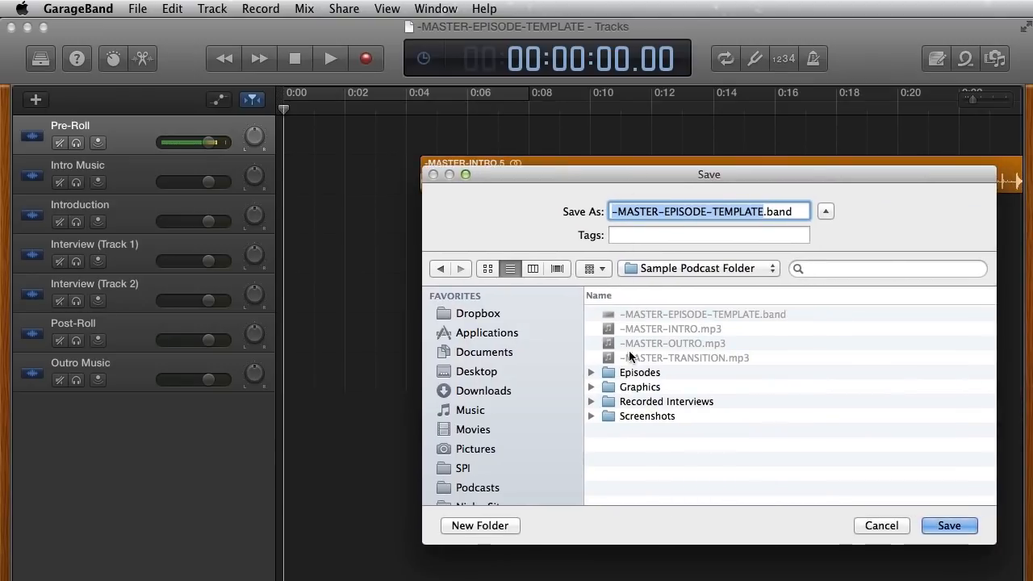
double_click(640, 372)
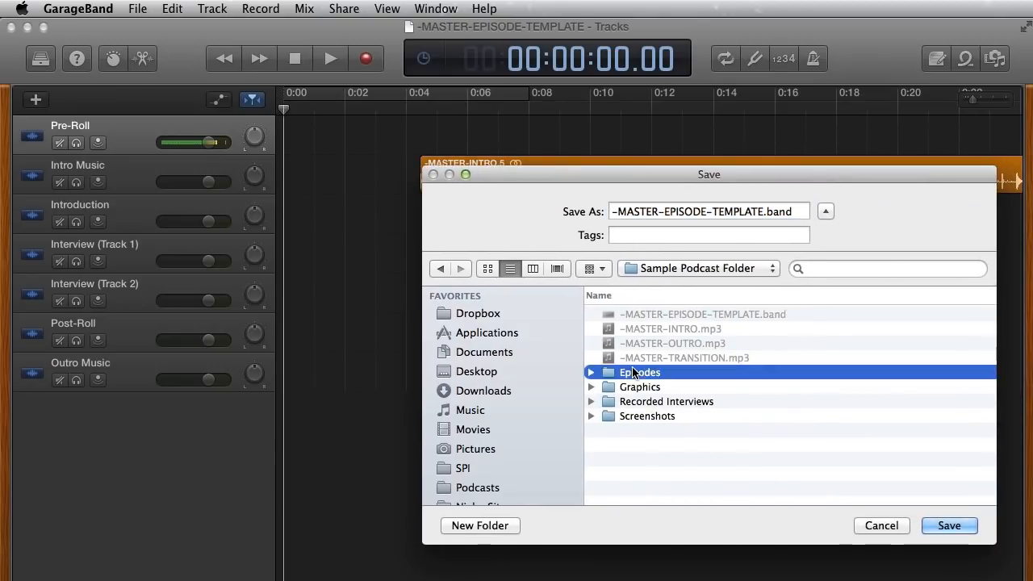
click(468, 526)
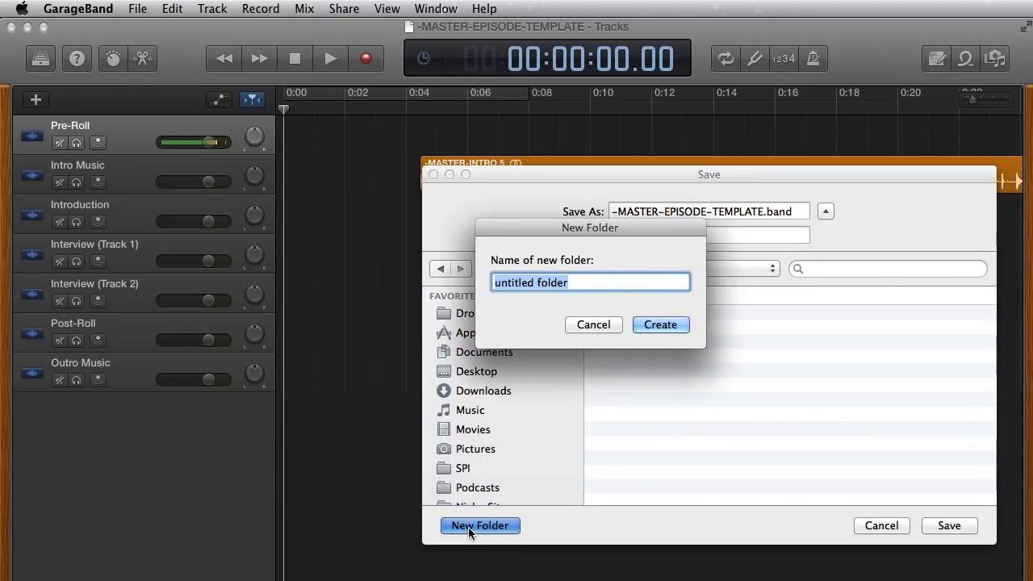
text(001)
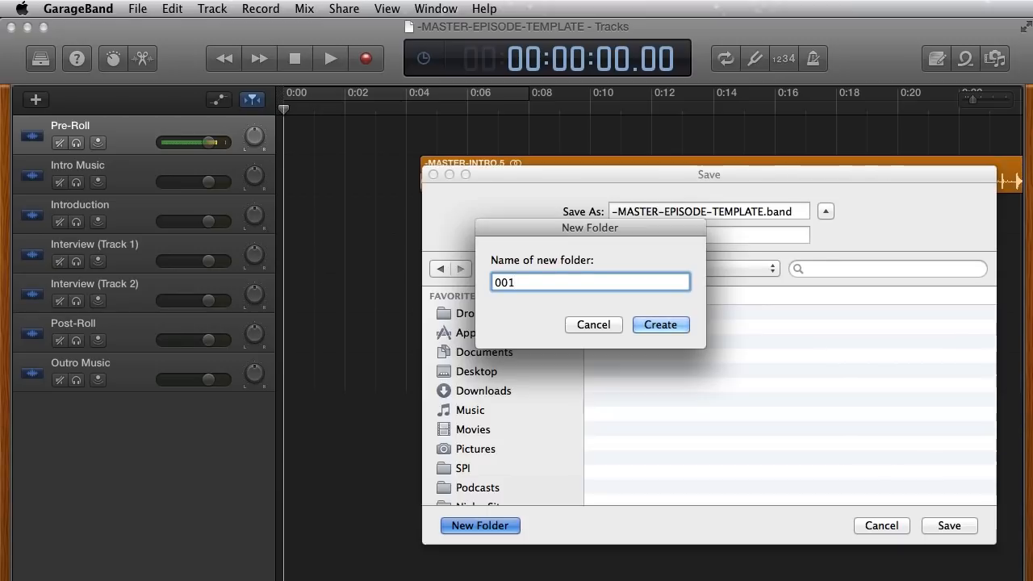
key(Return)
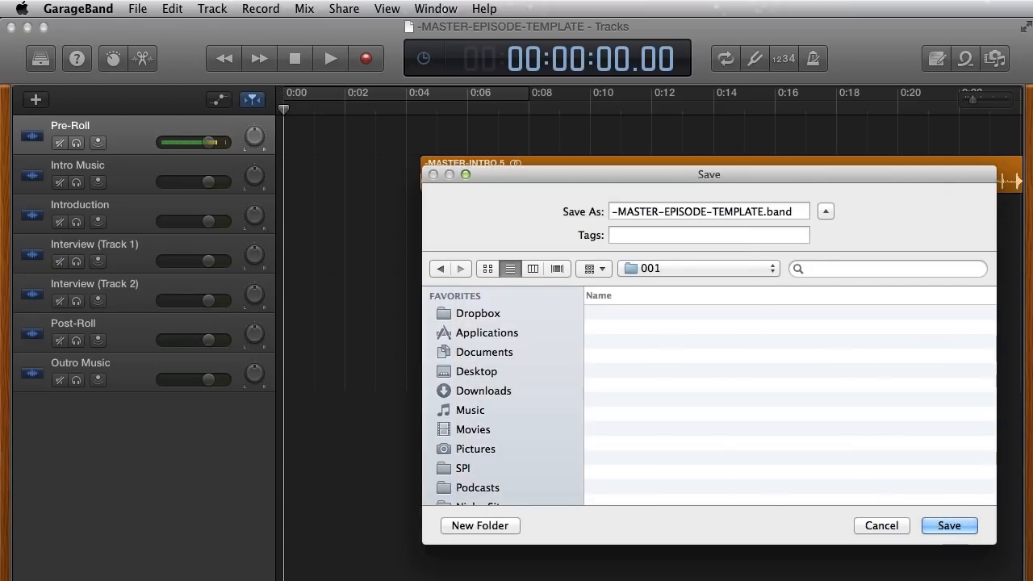
Name the project copy 001.band and save it in the 001 folder
click(761, 214)
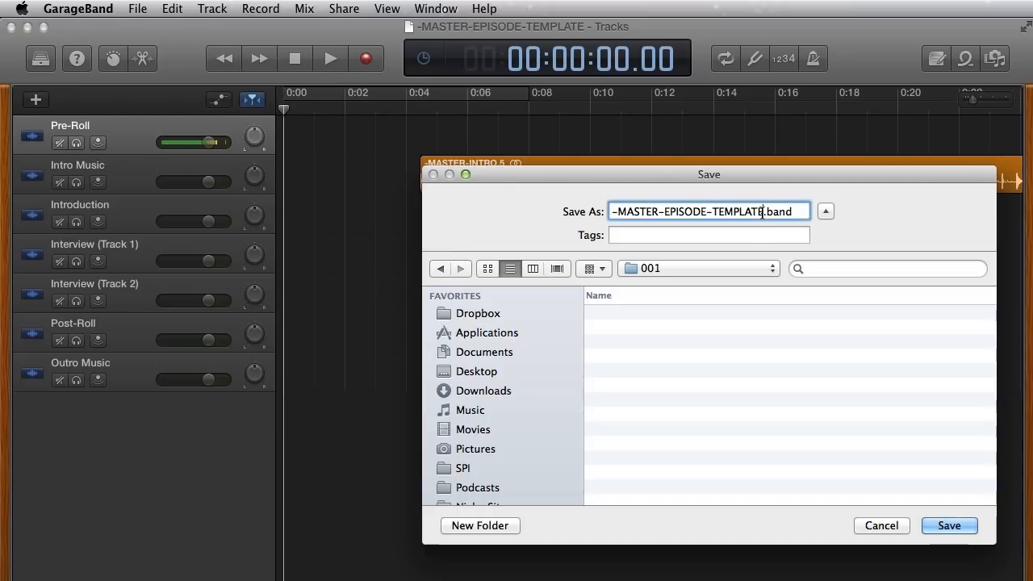
drag(762, 214, 538, 204)
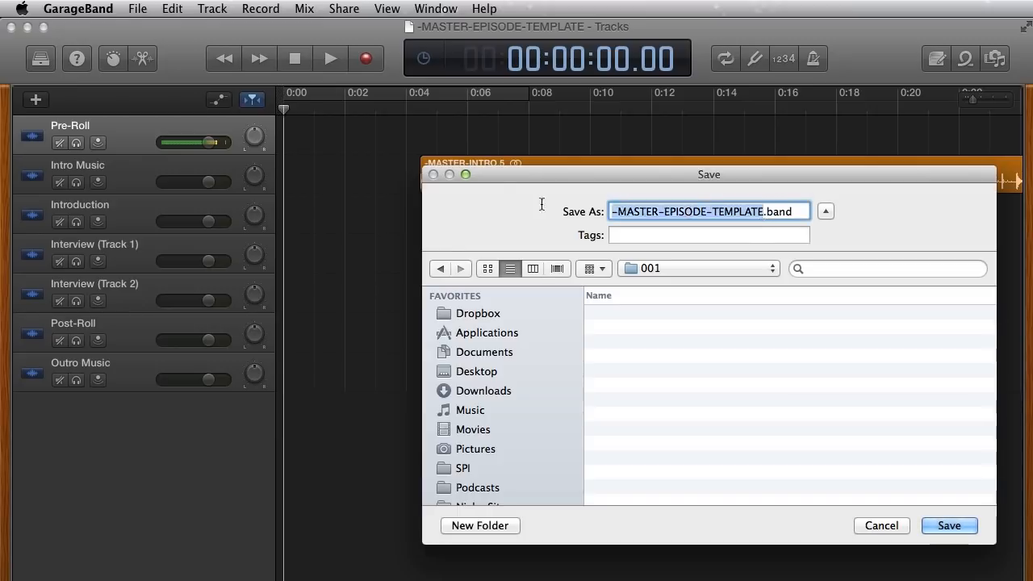
text(001)
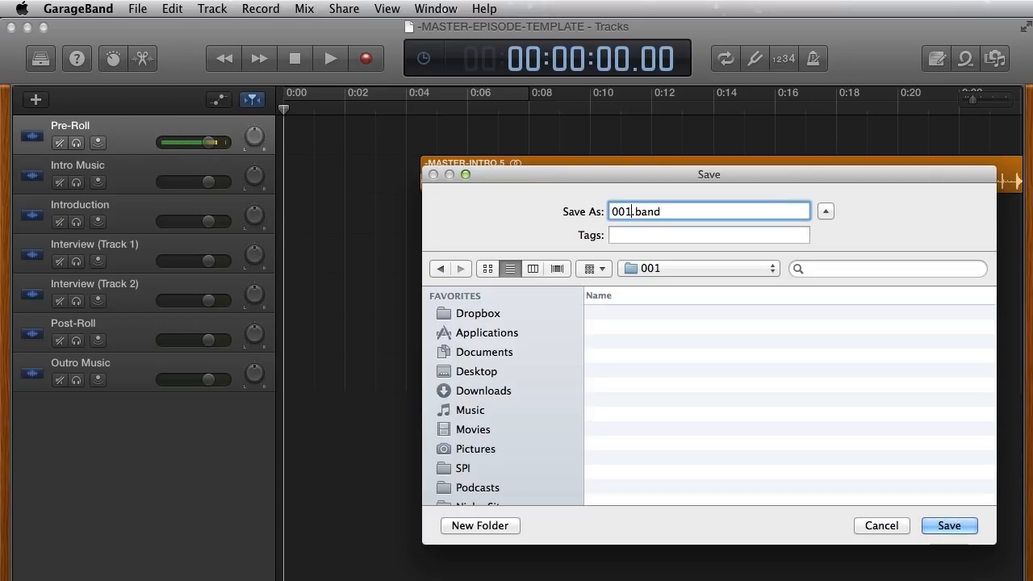
key(Return)
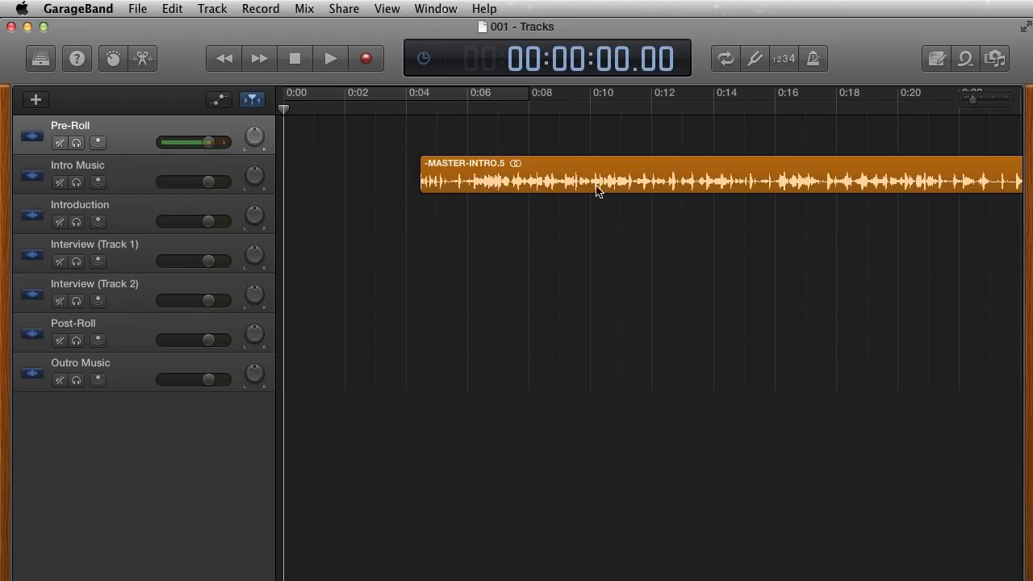
Move the -MASTER-INTRO region well away from the start of the timeline and mute the Intro Music track
drag(484, 182, 933, 180)
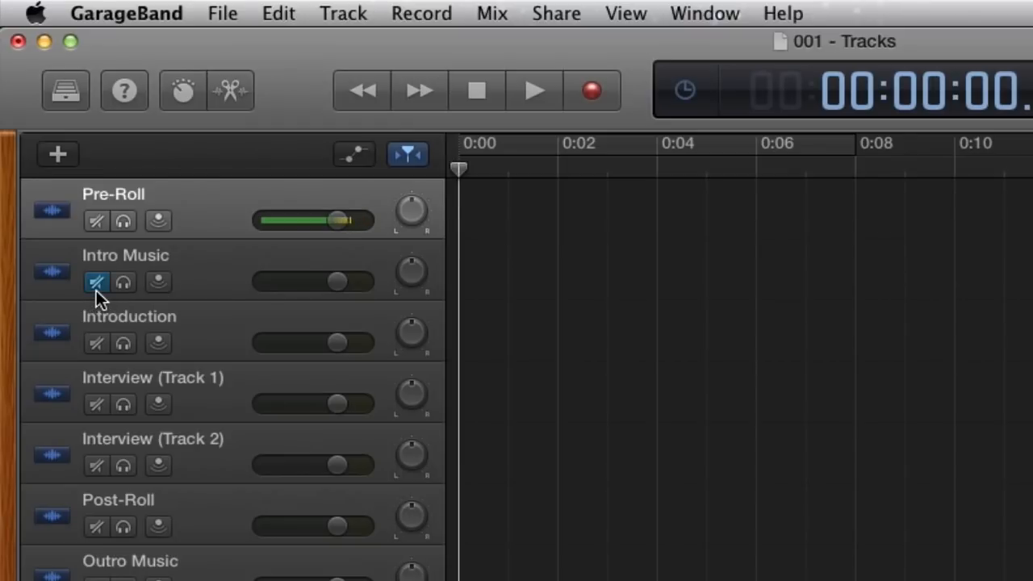
click(95, 284)
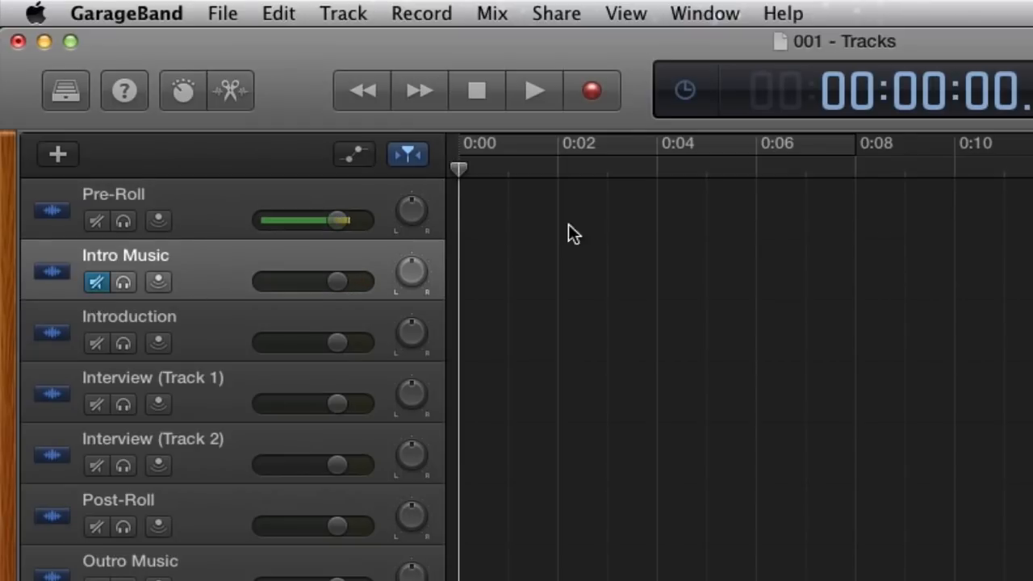
Record a spoken pre-roll of about 8 seconds on the Pre-Roll track from the project start
click(196, 203)
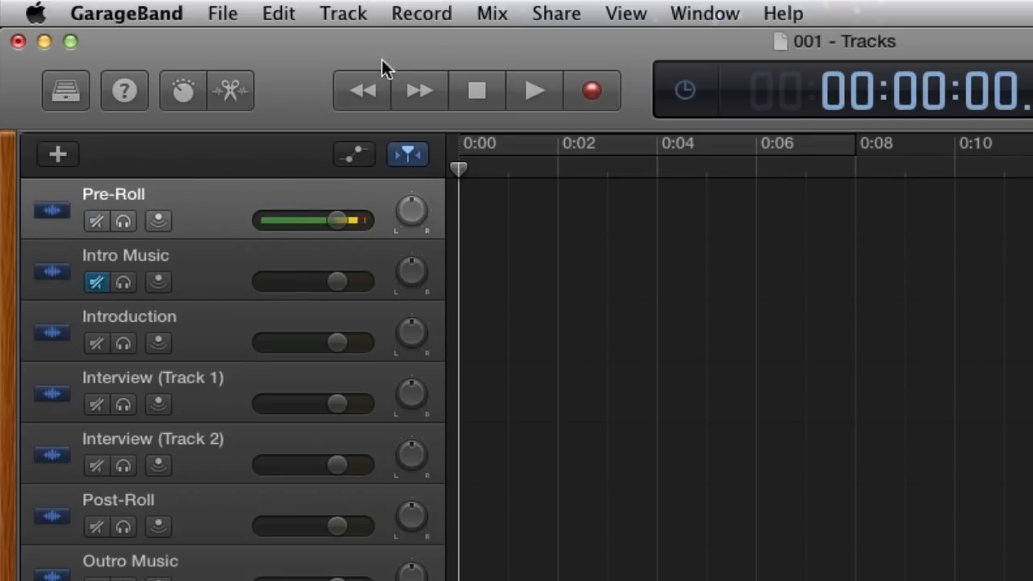
click(592, 92)
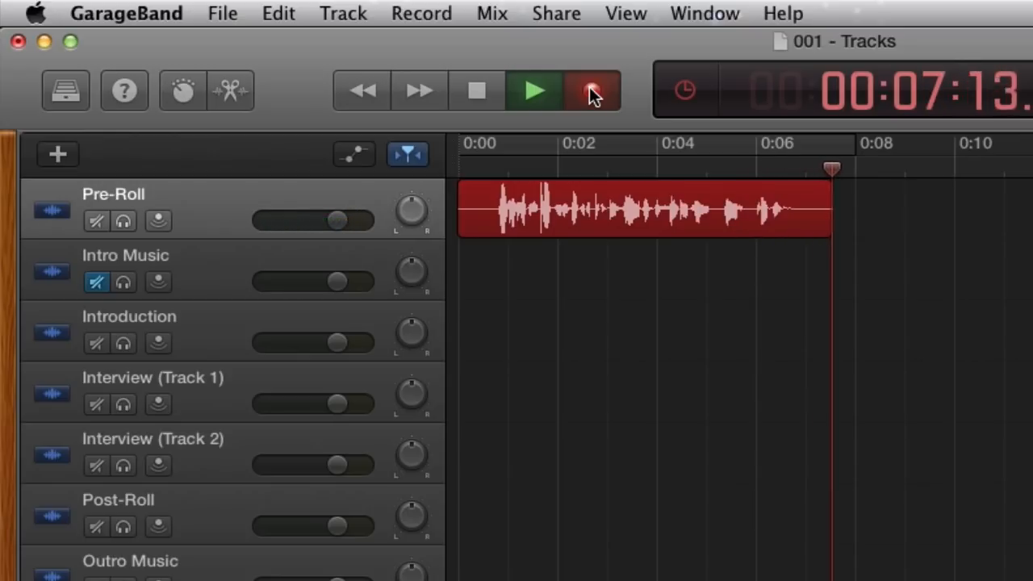
click(497, 95)
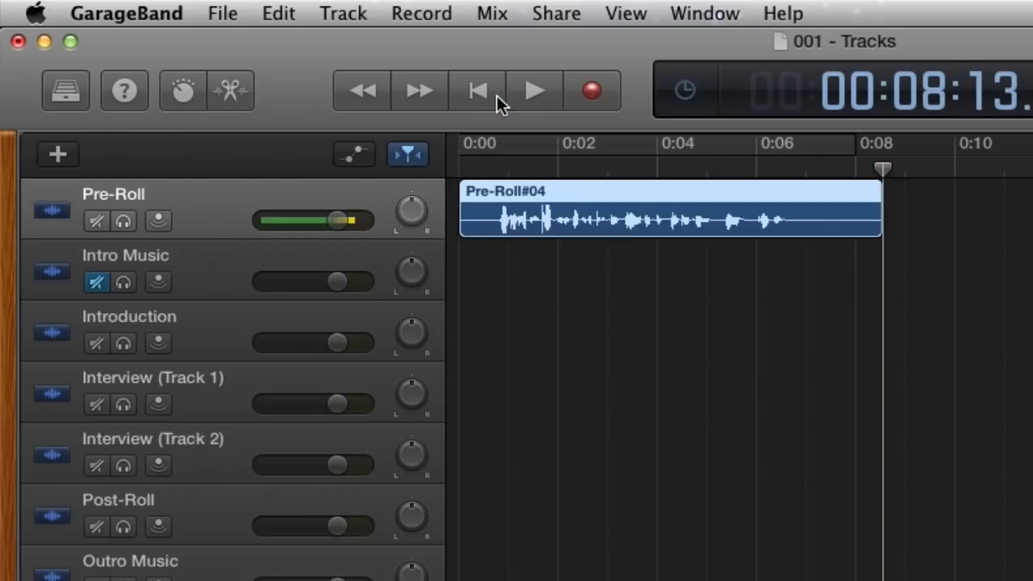
Play the full pre-roll recording from the project start, and stop playback past its end
click(481, 96)
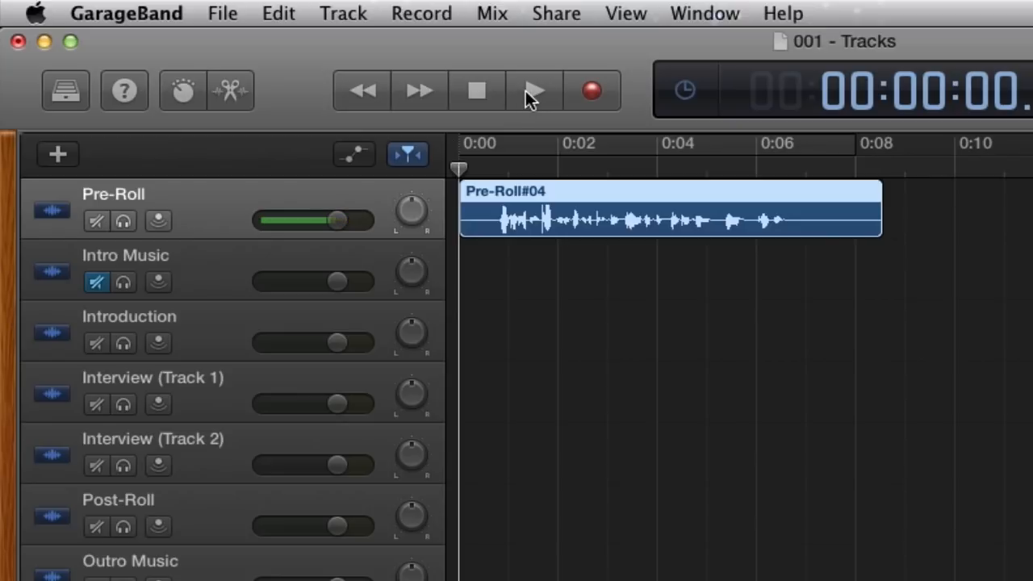
click(526, 91)
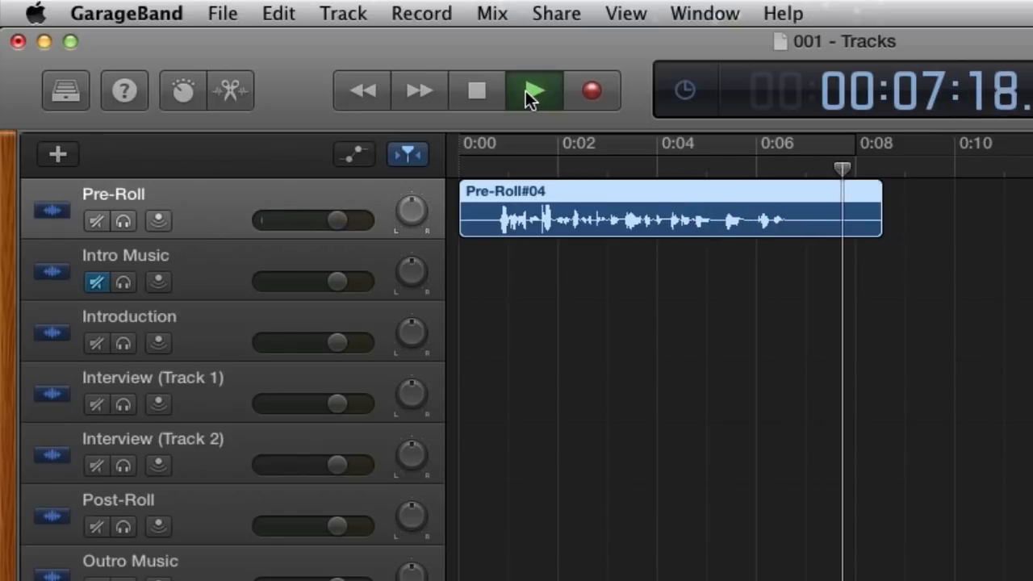
click(477, 91)
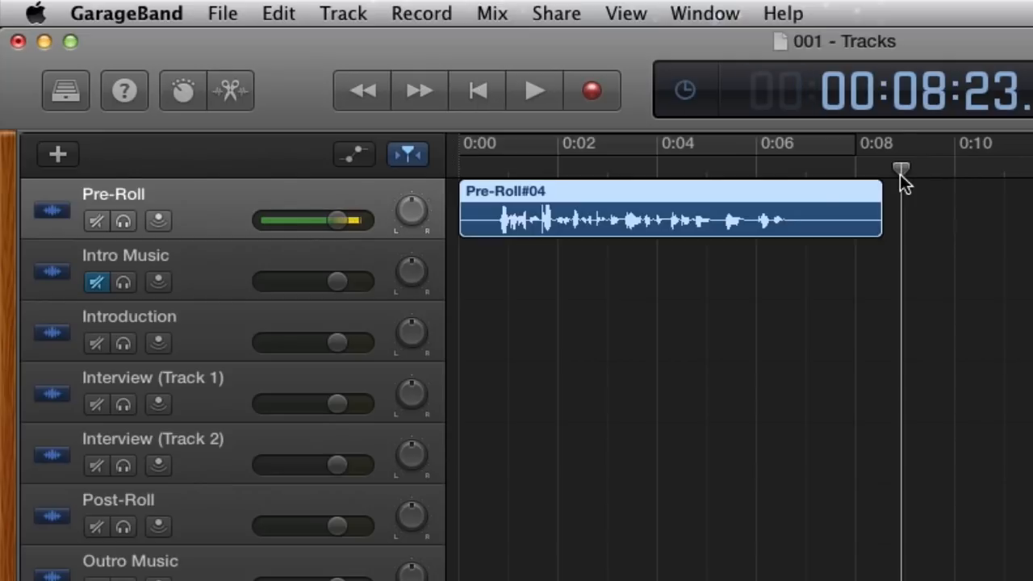
Split the Pre-Roll region at about 7.4 seconds and delete the silent piece after the split
drag(902, 173, 828, 190)
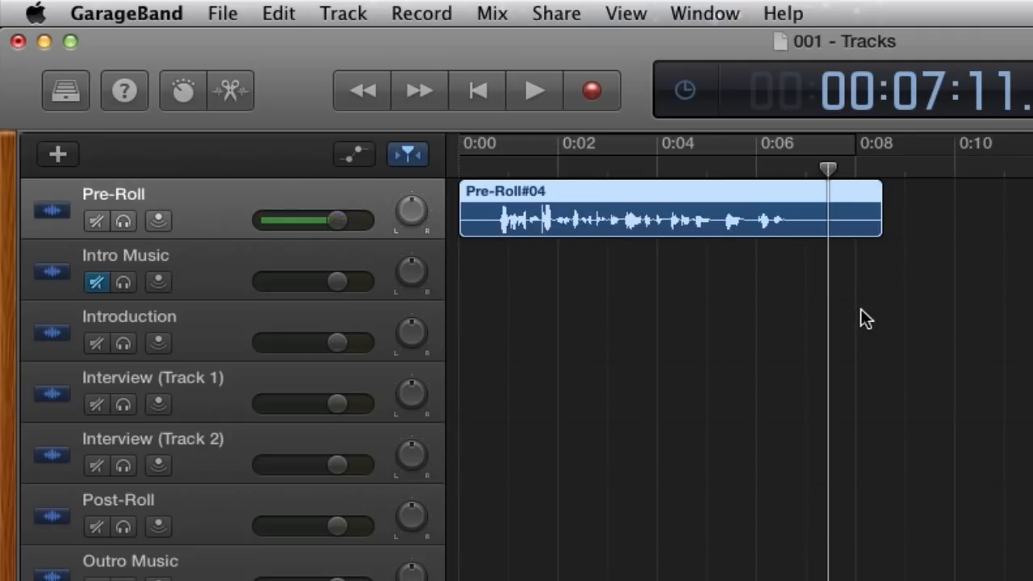
key(super+t)
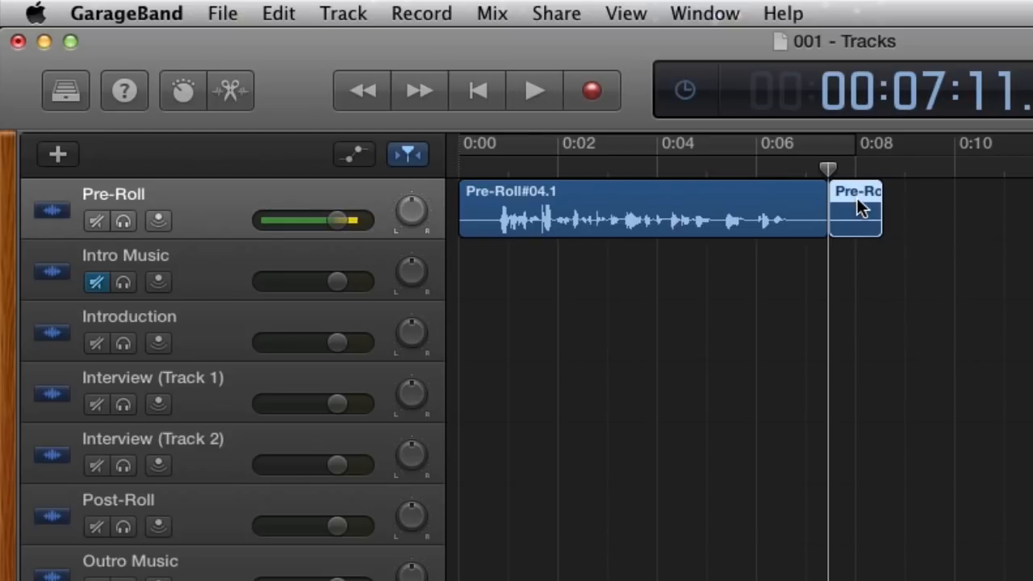
key(Delete)
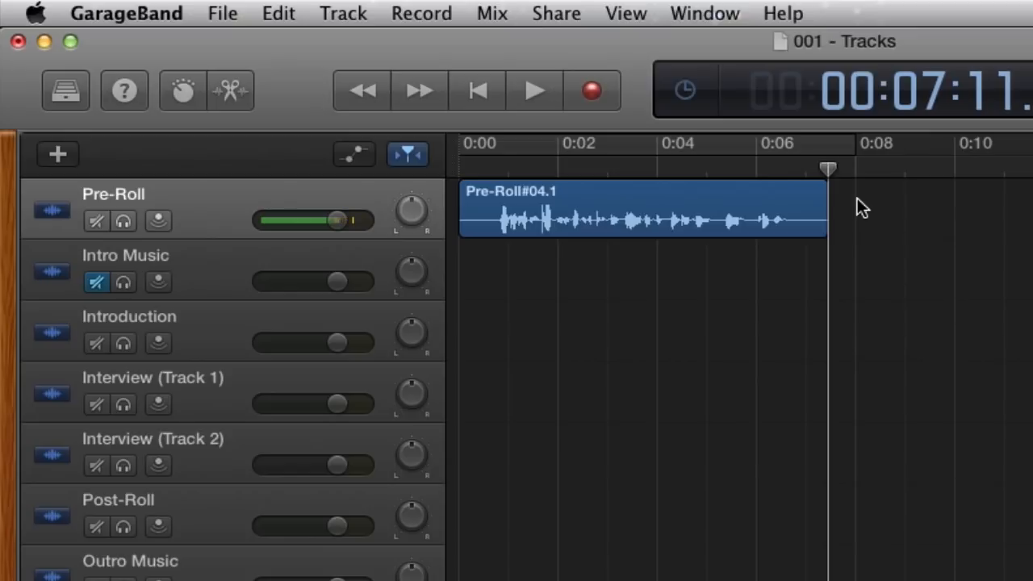
Play the trimmed Pre-Roll region from the project start, and stop playback after it ends
click(477, 99)
click(524, 97)
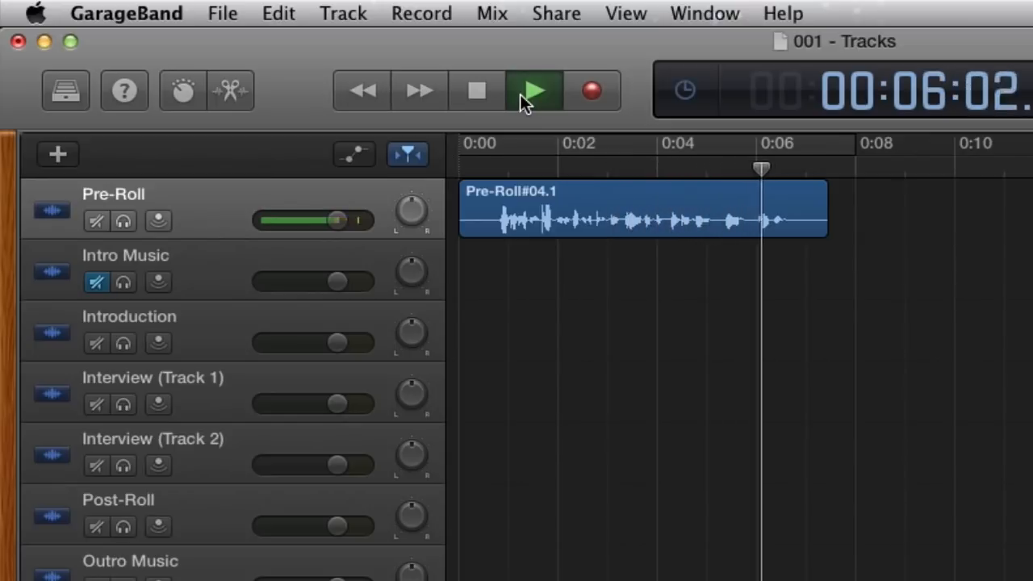
click(464, 94)
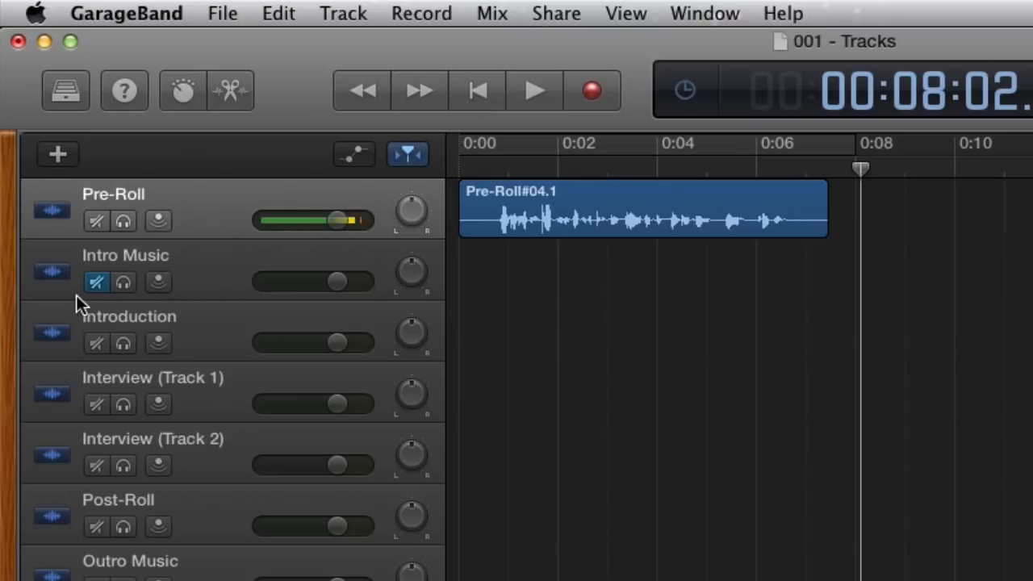
Unmute the Intro Music track and move its -MASTER-INTRO region to start at about 7 seconds, overlapping the end of the pre-roll
click(95, 283)
drag(1008, 181, 563, 176)
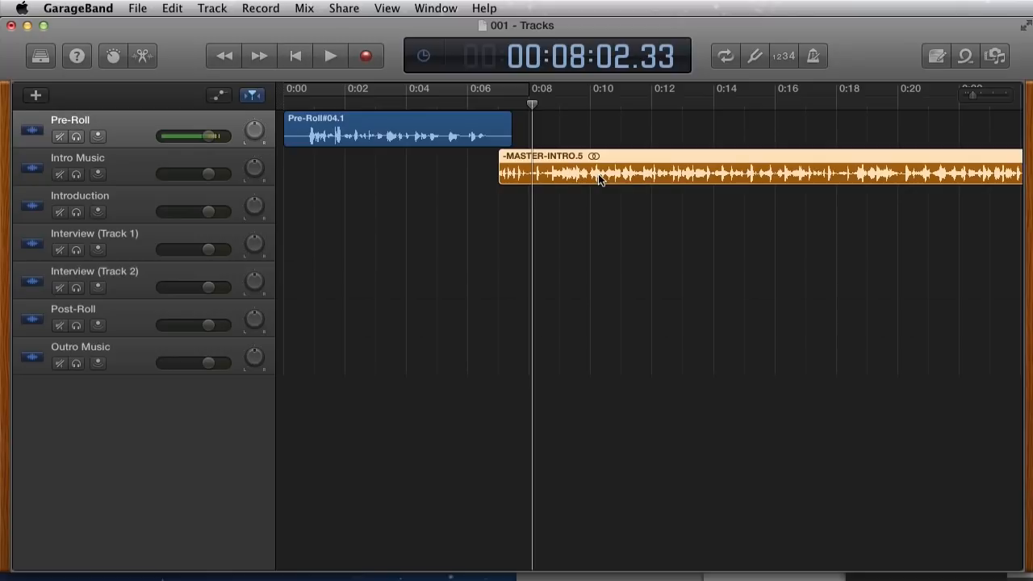
Play the transition from the pre-roll into the intro music from about 5 seconds, and stop playback
click(448, 105)
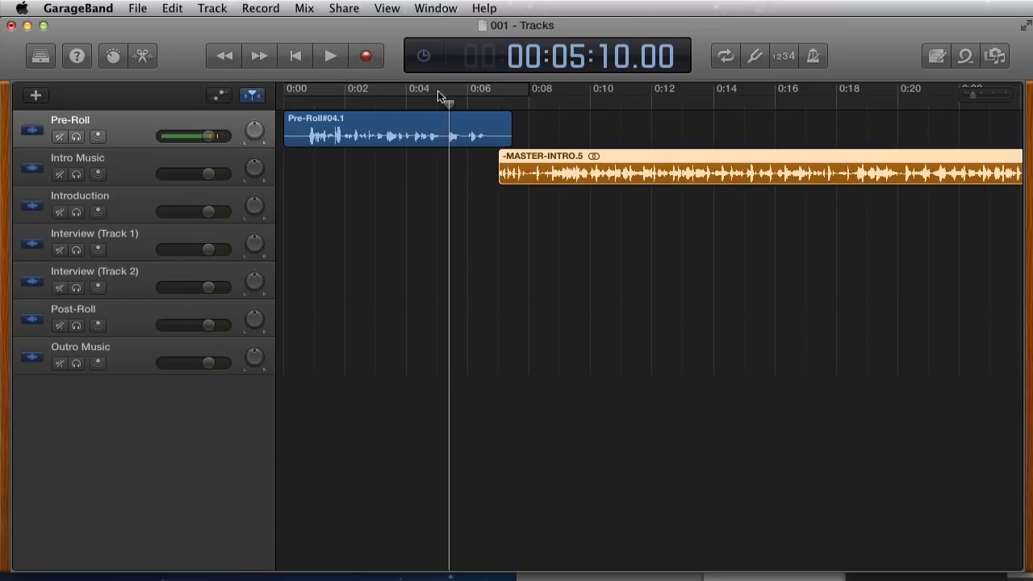
click(329, 55)
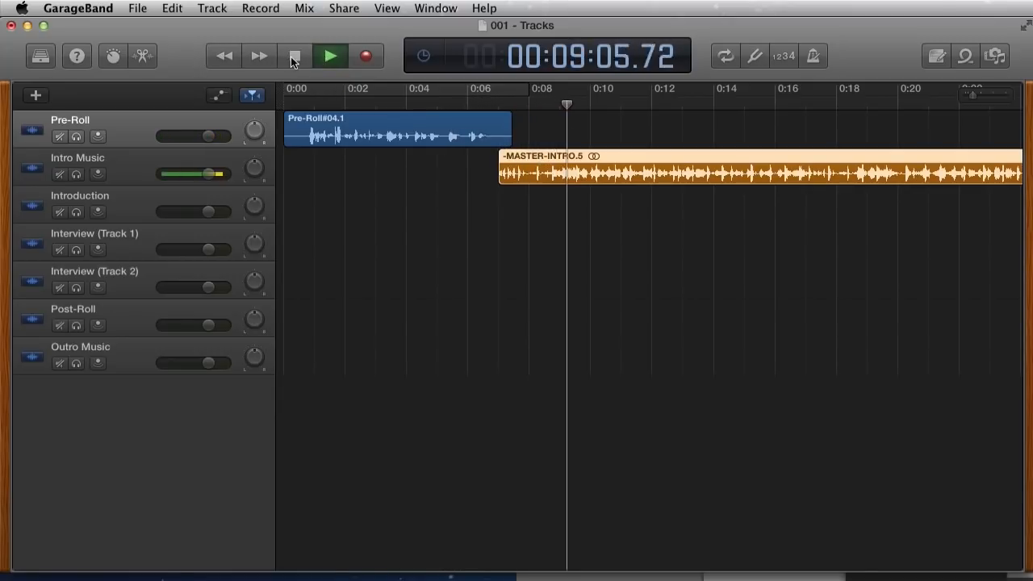
click(293, 57)
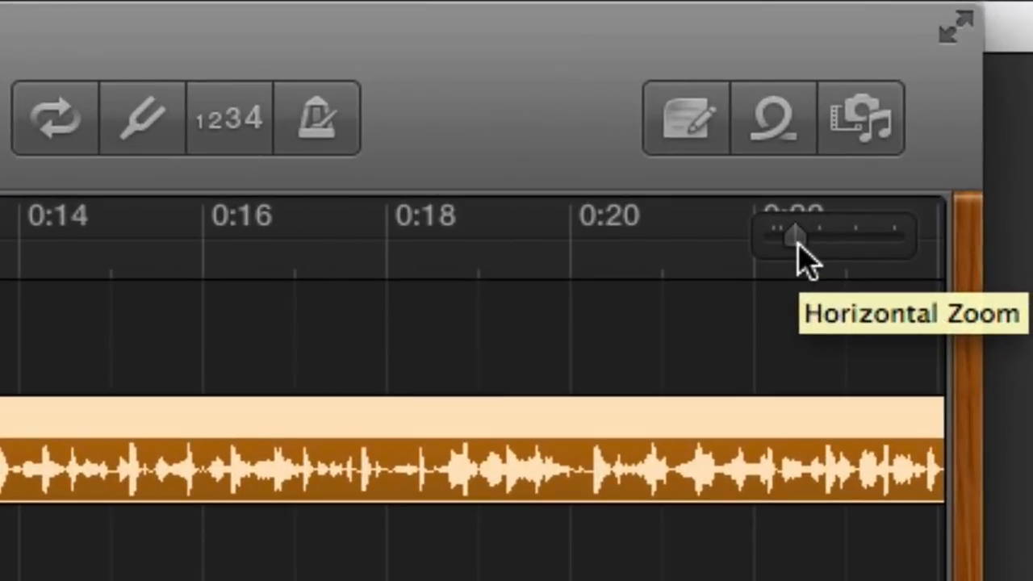
Record the spoken introduction on the Introduction track from about 25 seconds, overlapping the end of the intro music, and stop at about 43 seconds
drag(799, 246, 776, 252)
drag(966, 100, 963, 99)
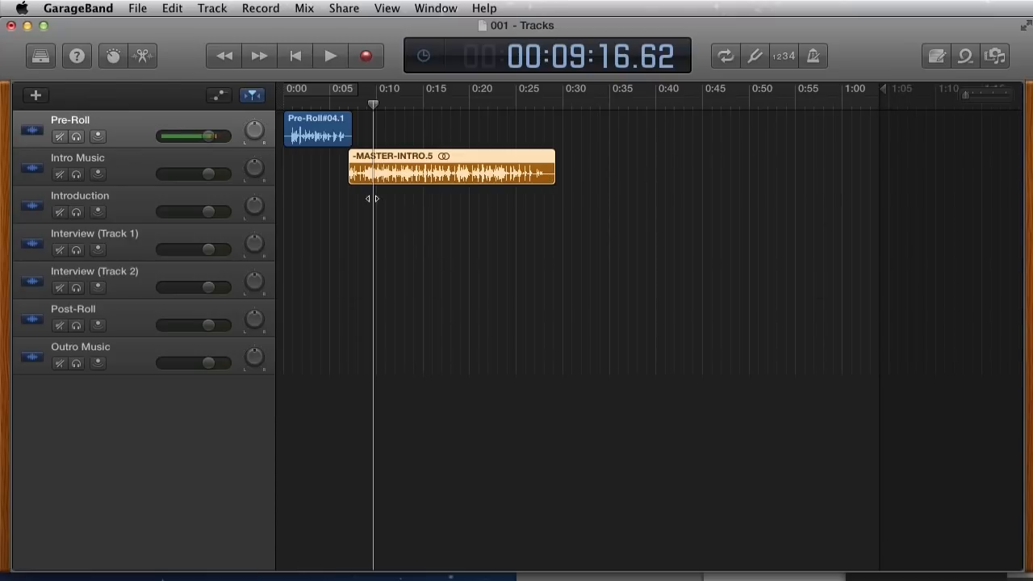
click(131, 199)
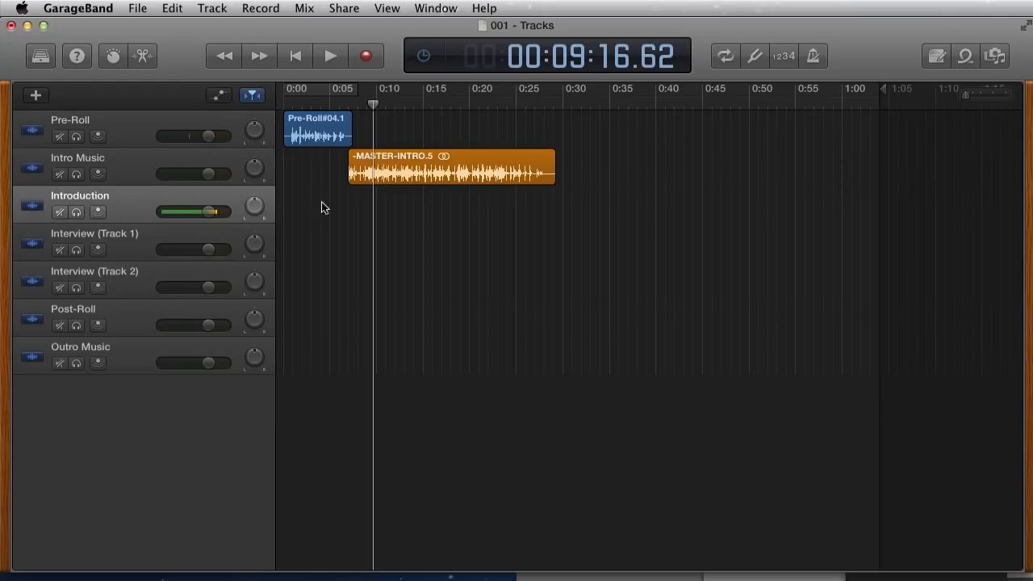
click(519, 100)
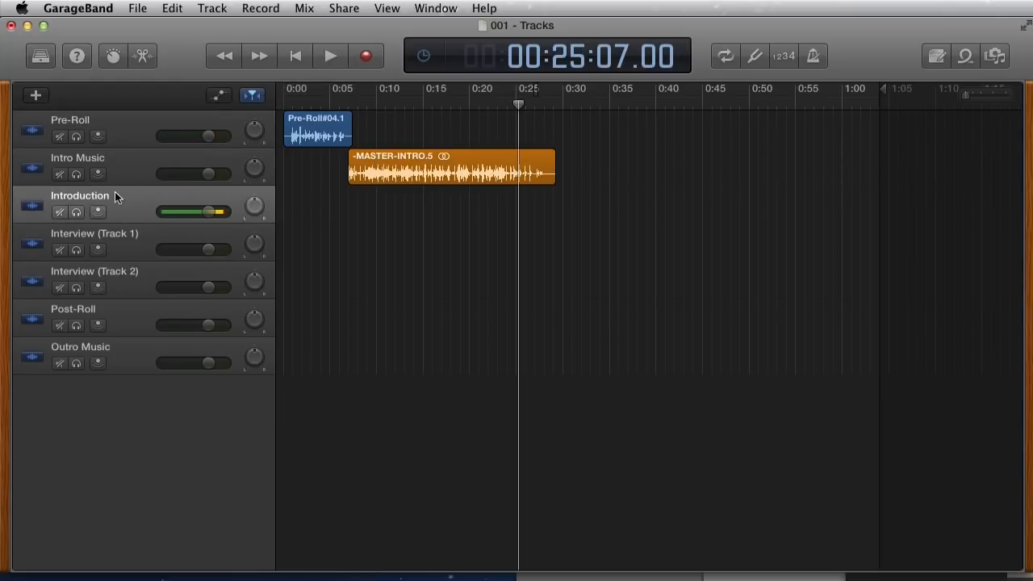
click(366, 57)
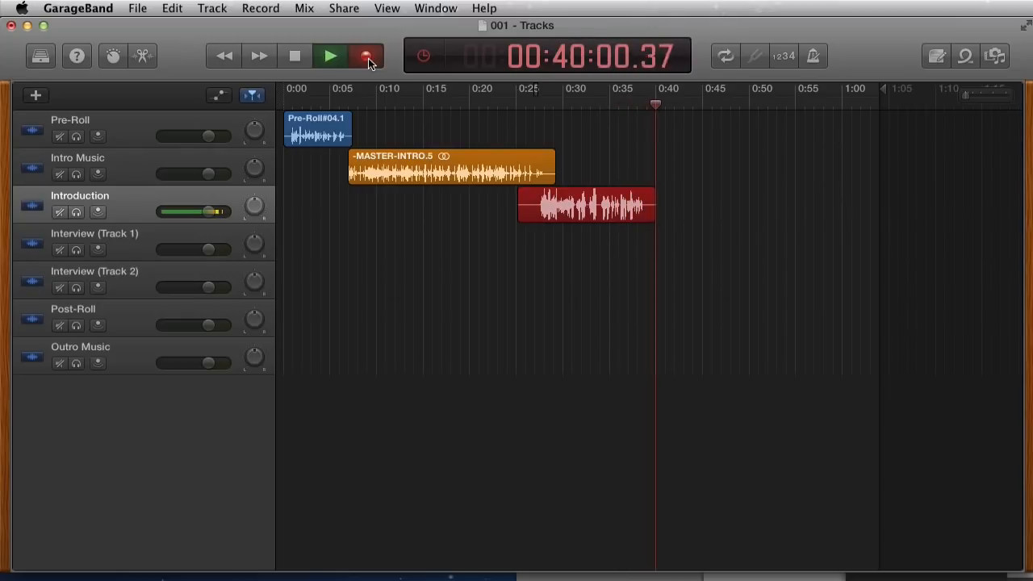
click(302, 60)
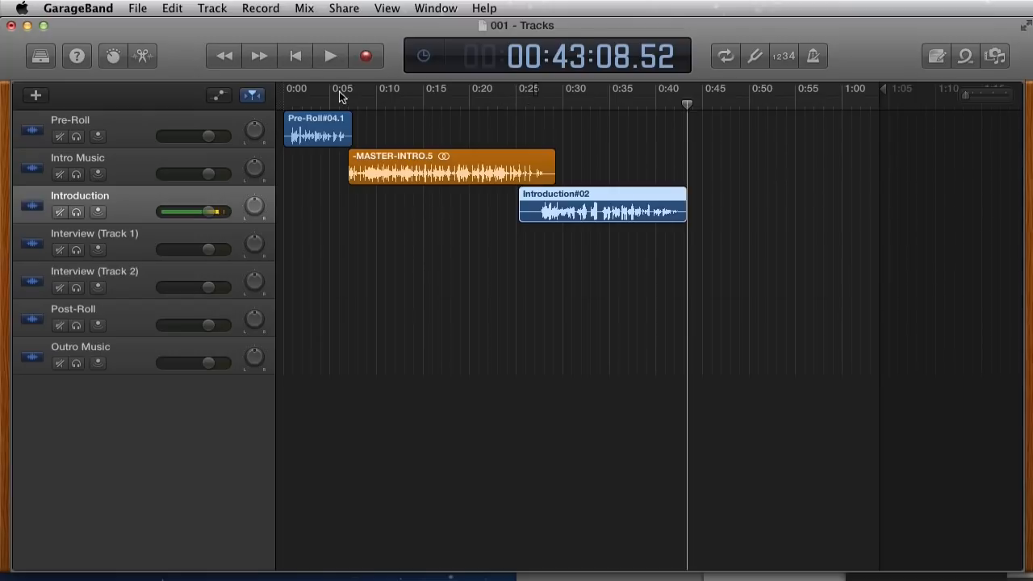
Play the episode from the project start through the introduction, and stop playback near the end of the Introduction region
click(298, 56)
click(329, 57)
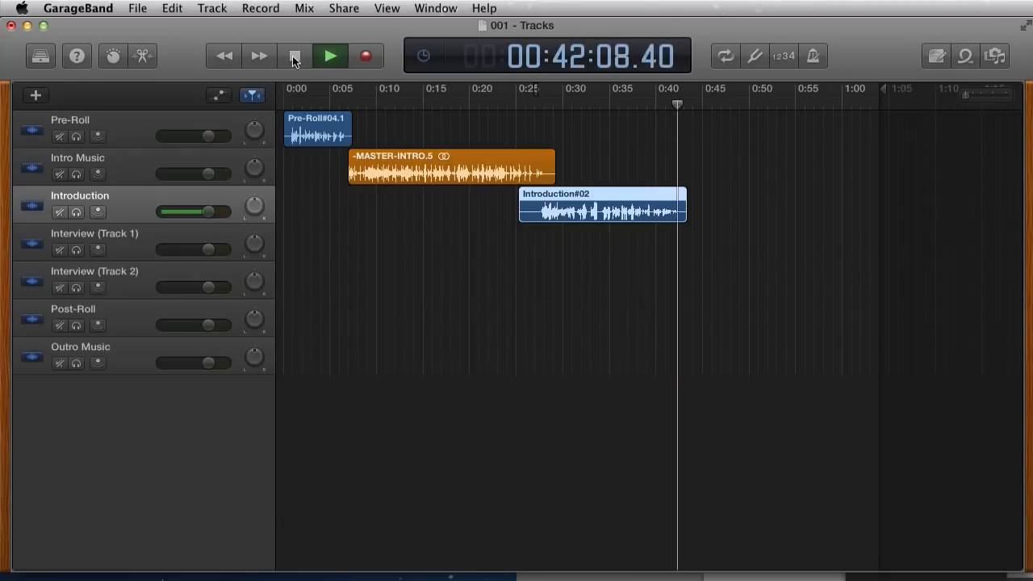
key(space)
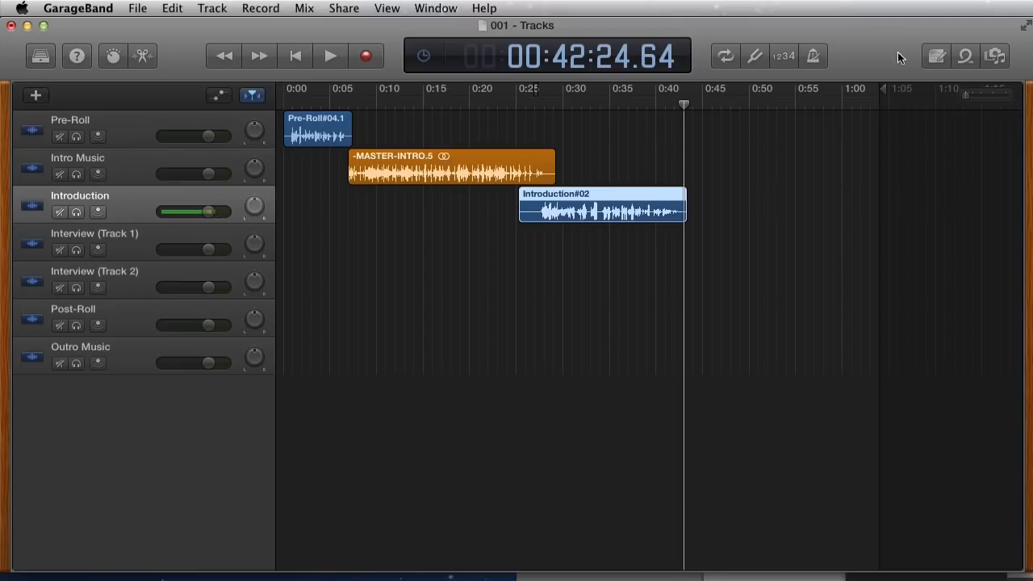
Split the Introduction region at 00:42:17.00 and delete the silent piece after the split
drag(967, 98, 989, 101)
drag(765, 106, 723, 106)
scroll(749, 224, right, 1)
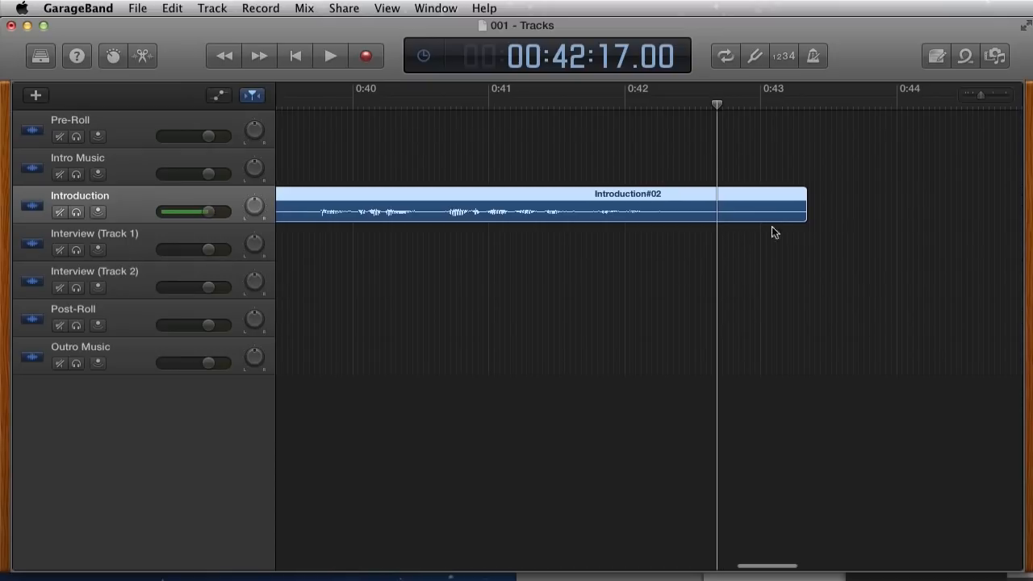
key(super+t)
key(Delete)
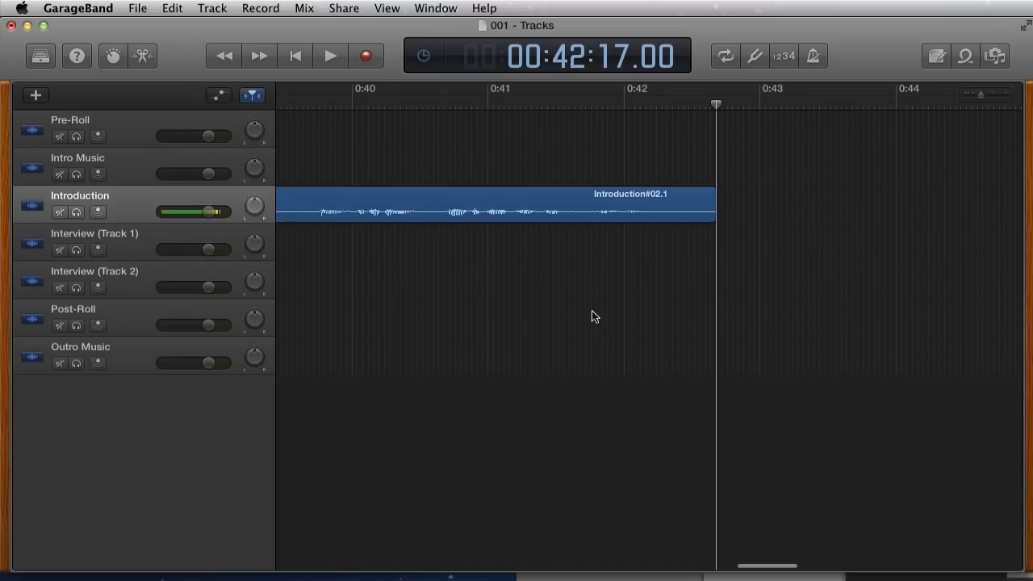
scroll(412, 129, right, 1)
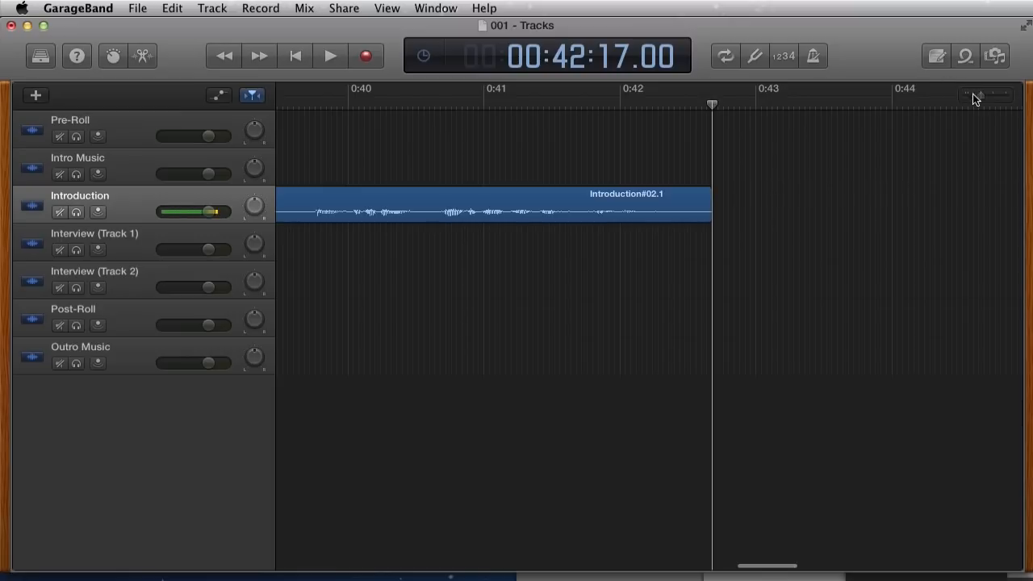
drag(979, 95, 959, 104)
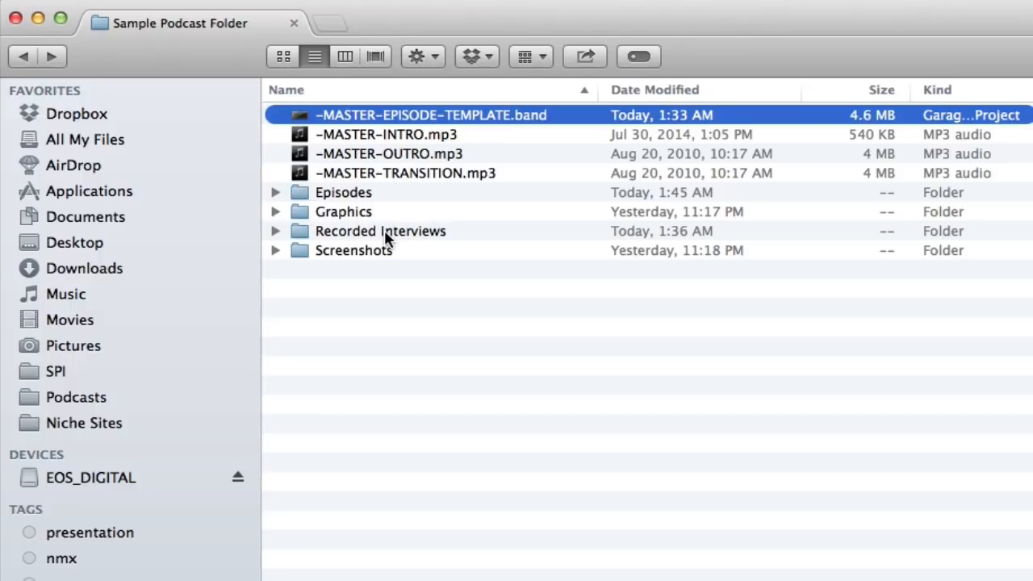
Switch to Finder, open the Recorded Interviews folder and split the interview movie into separate tracks with Split Movie Tracks.app (v1.1.2)
double_click(384, 230)
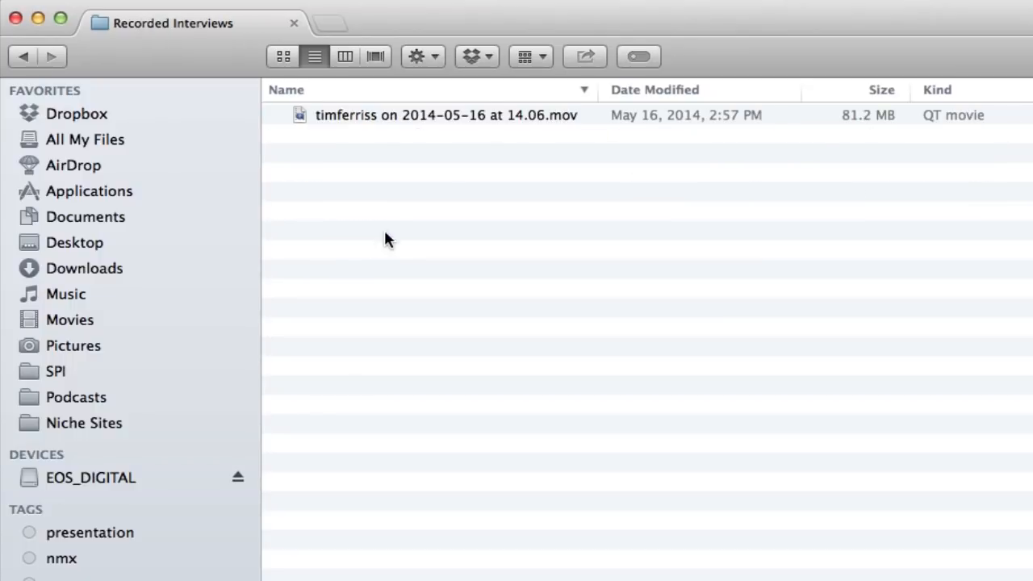
click(474, 116)
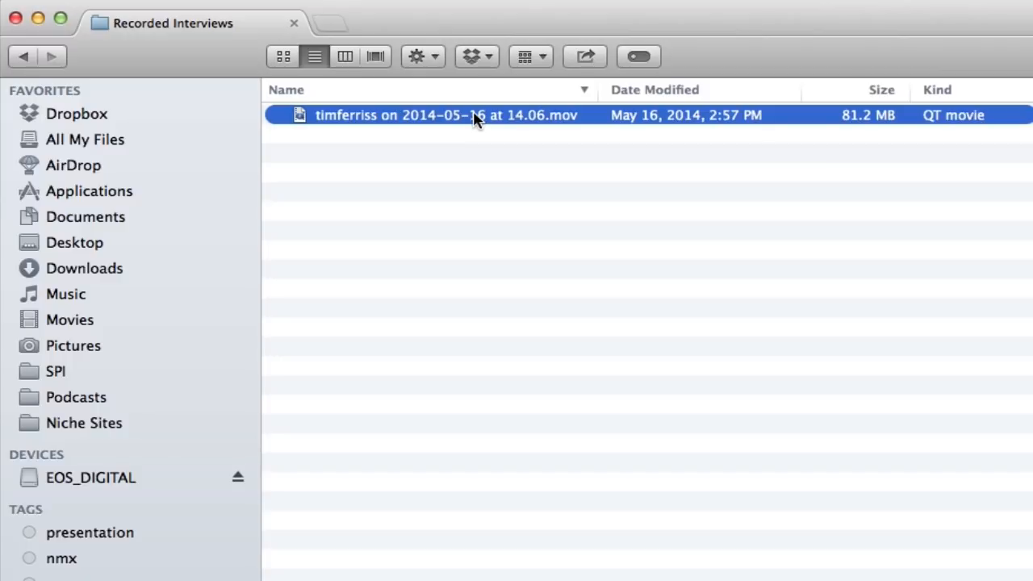
click(538, 137)
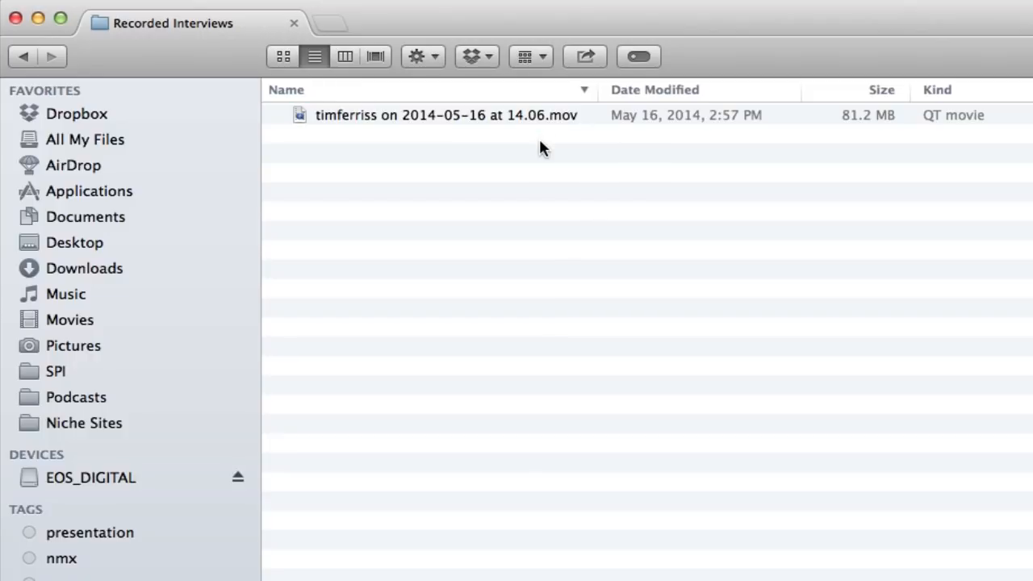
click(539, 117)
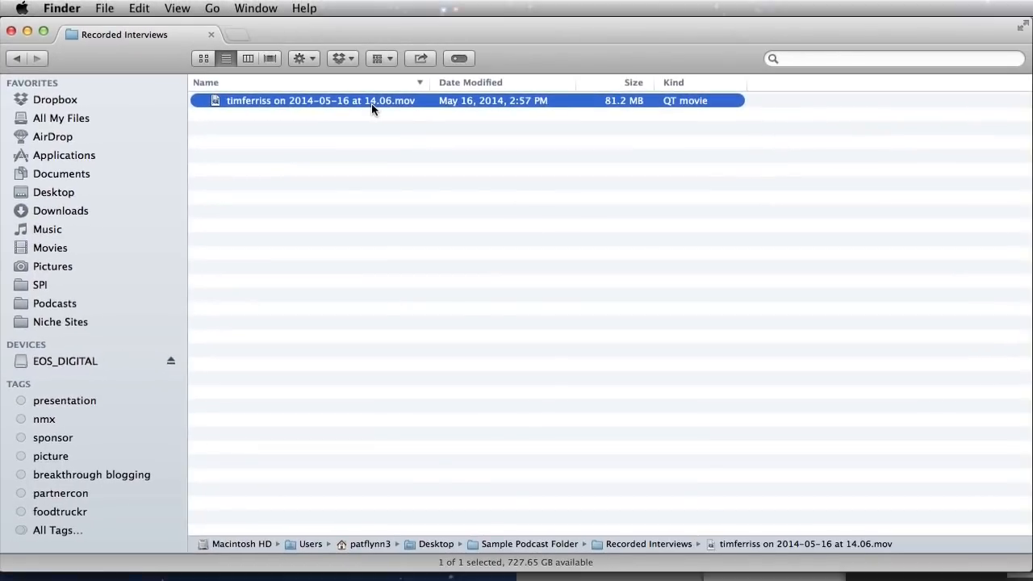
right_click(515, 119)
mouse_move(506, 125)
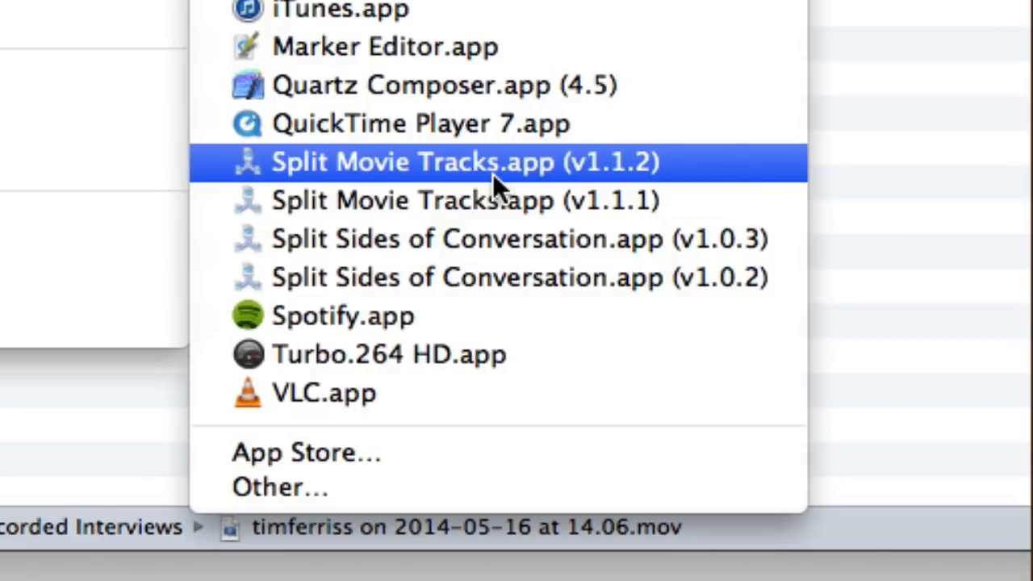
click(512, 165)
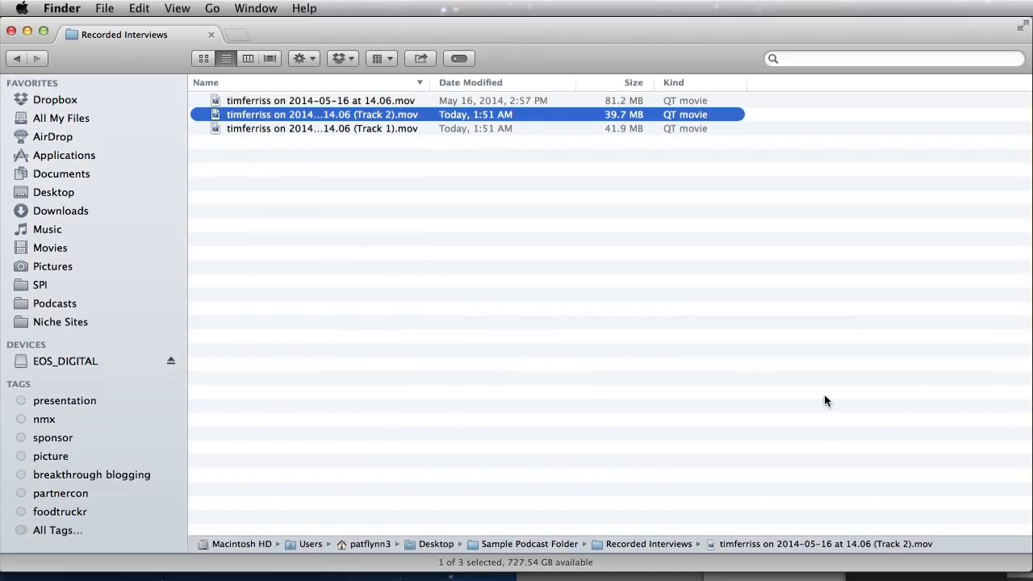
Convert the interview's Track 1 .mov file to MP3 with Convert To MP3.app
click(583, 316)
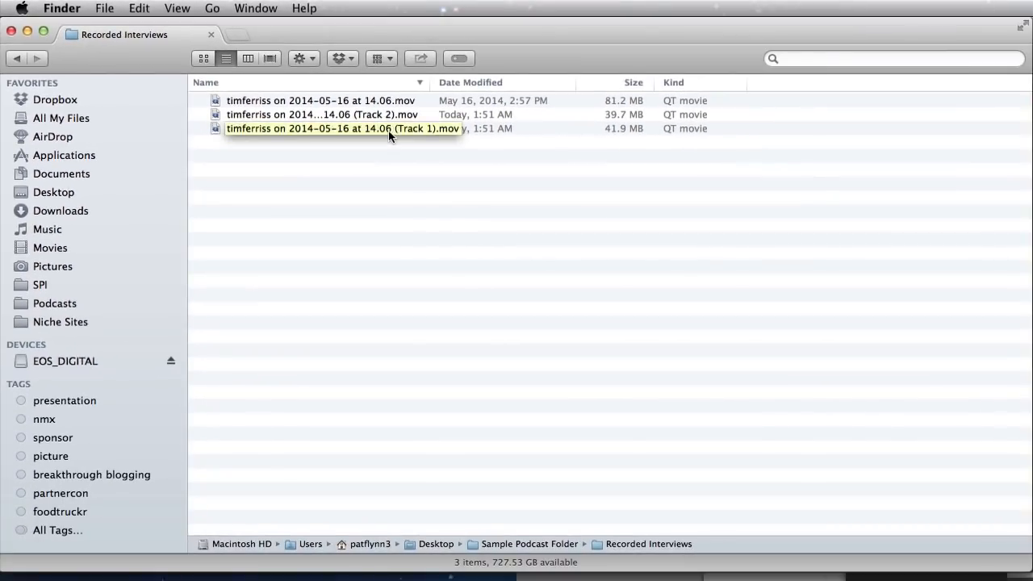
click(388, 130)
right_click(384, 126)
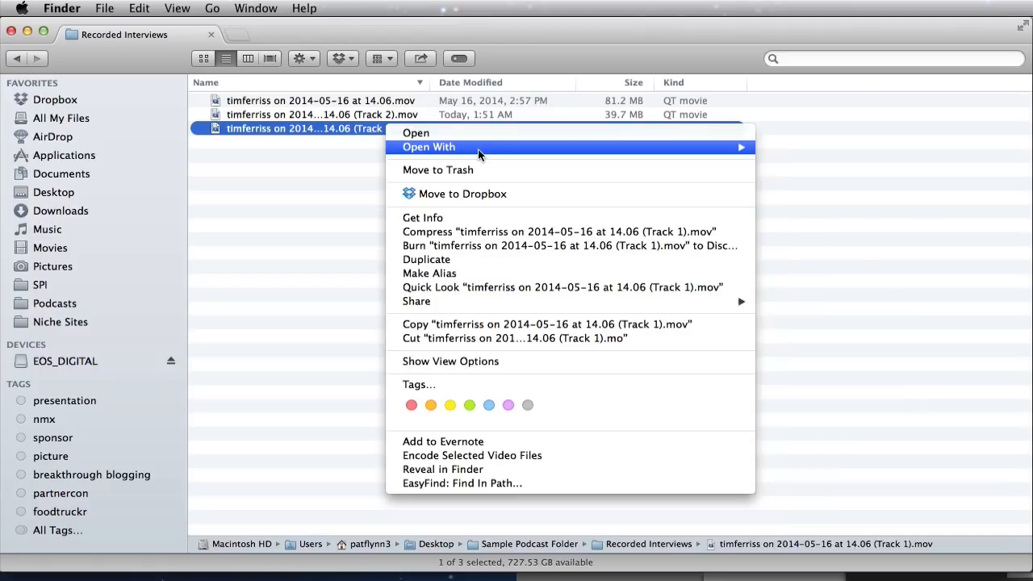
mouse_move(481, 153)
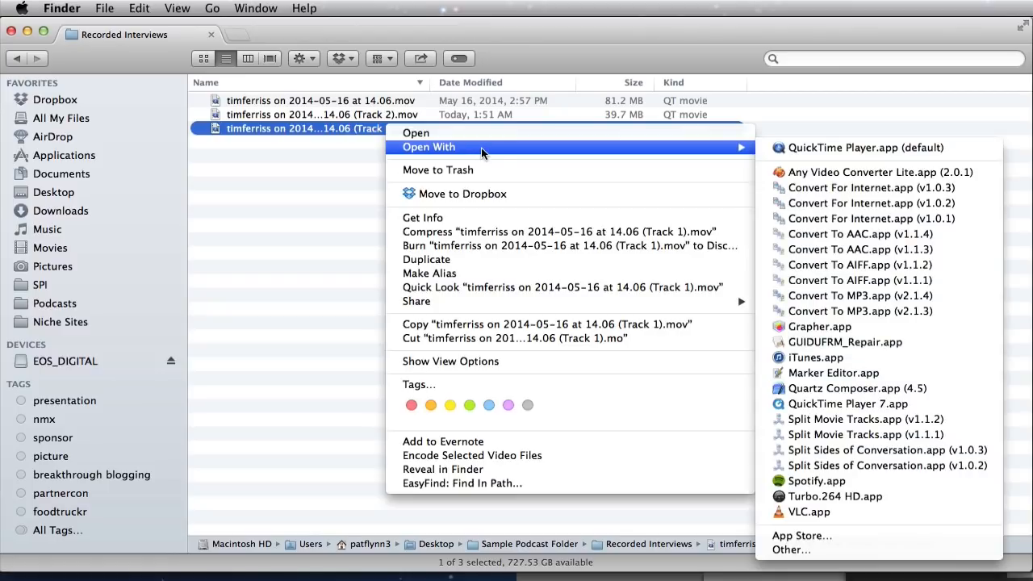
click(913, 303)
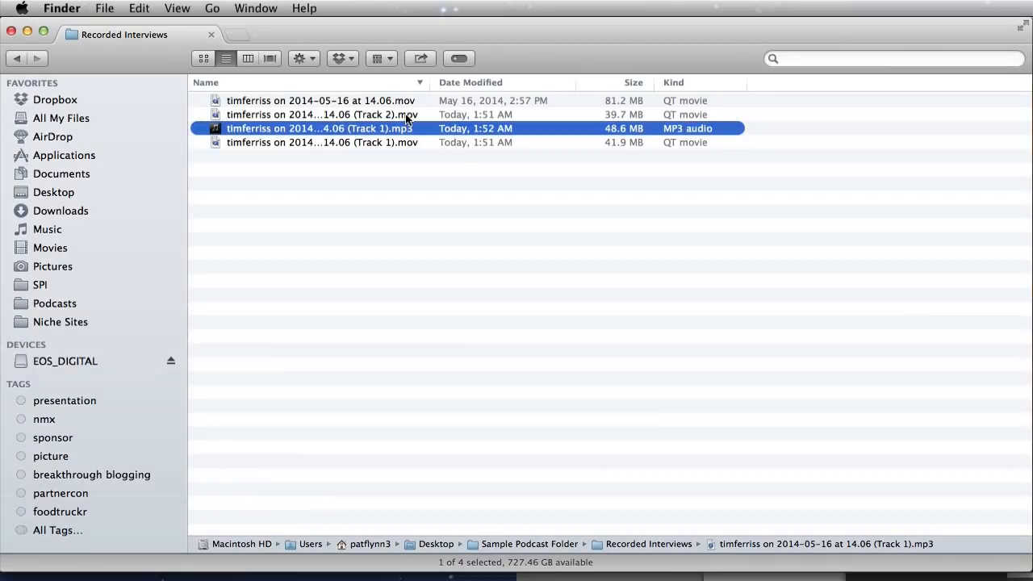
Convert the interview's Track 2 .mov file to MP3 with Convert To MP3.app (v2.1.4)
click(406, 120)
right_click(404, 117)
mouse_move(638, 137)
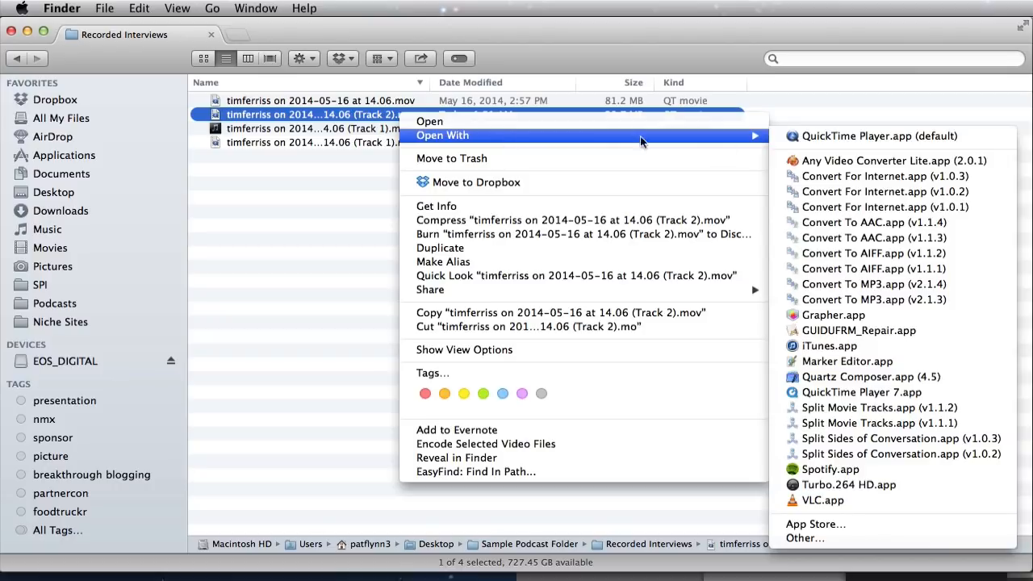
click(908, 284)
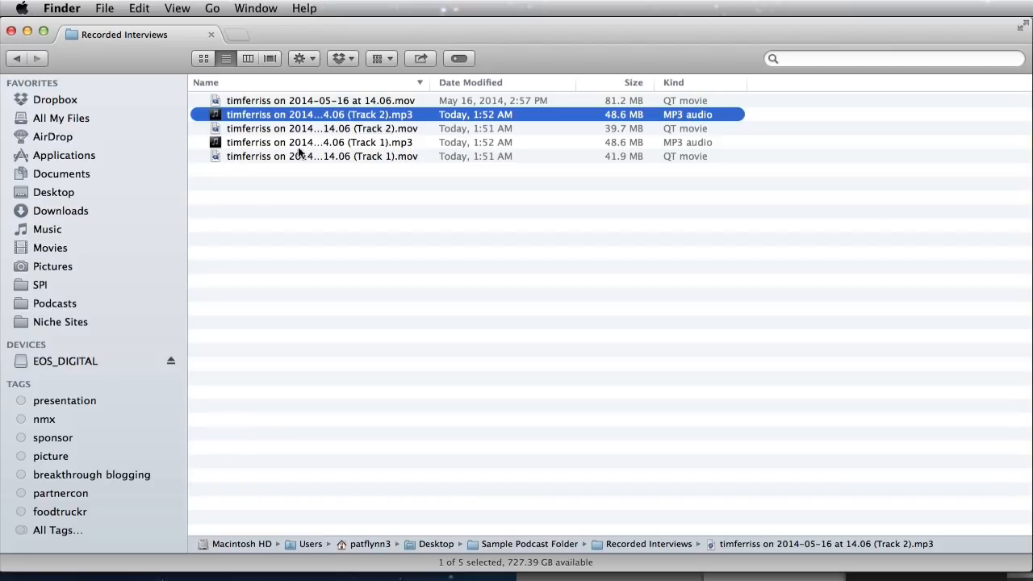
Shrink the Recorded Interviews window so the GarageBand timeline shows behind it, and close the Convert To MP3 window
click(387, 144)
click(392, 118)
drag(5, 19, 632, 364)
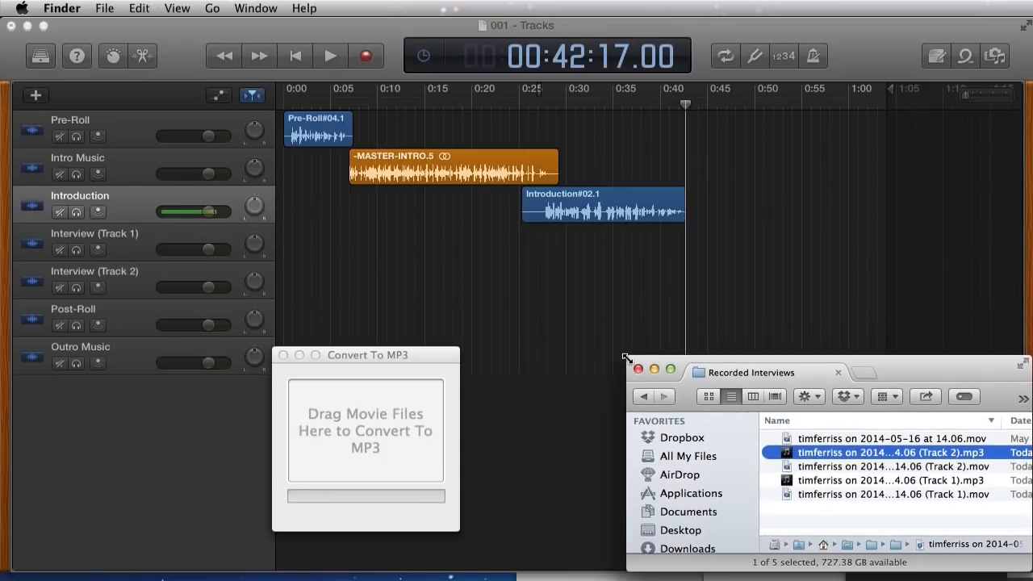
click(283, 355)
click(282, 355)
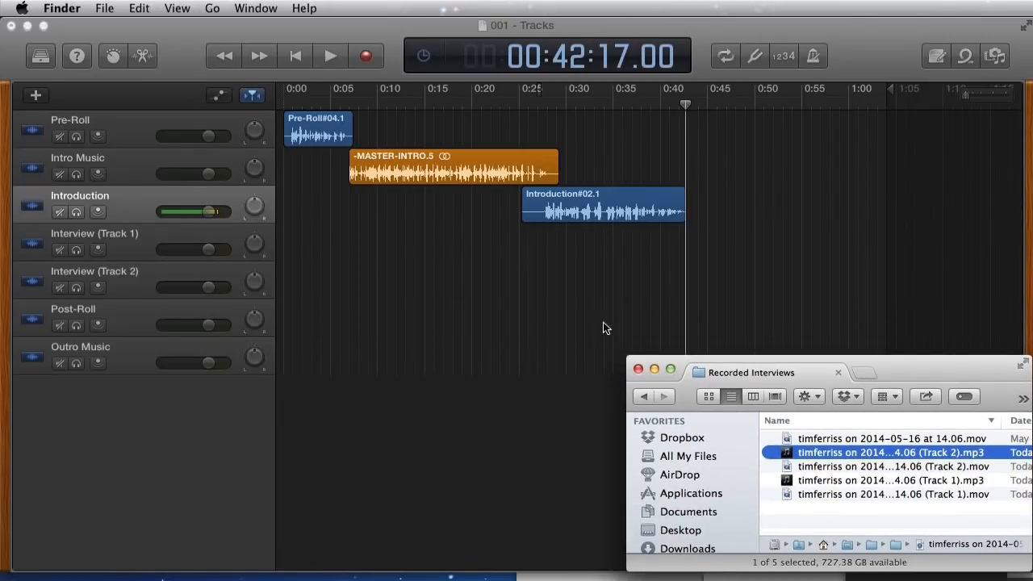
Import the Track 1 MP3 from the Recorded Interviews folder onto the Interview (Track 1) track at 00:42:22.00, right after the introduction
click(118, 241)
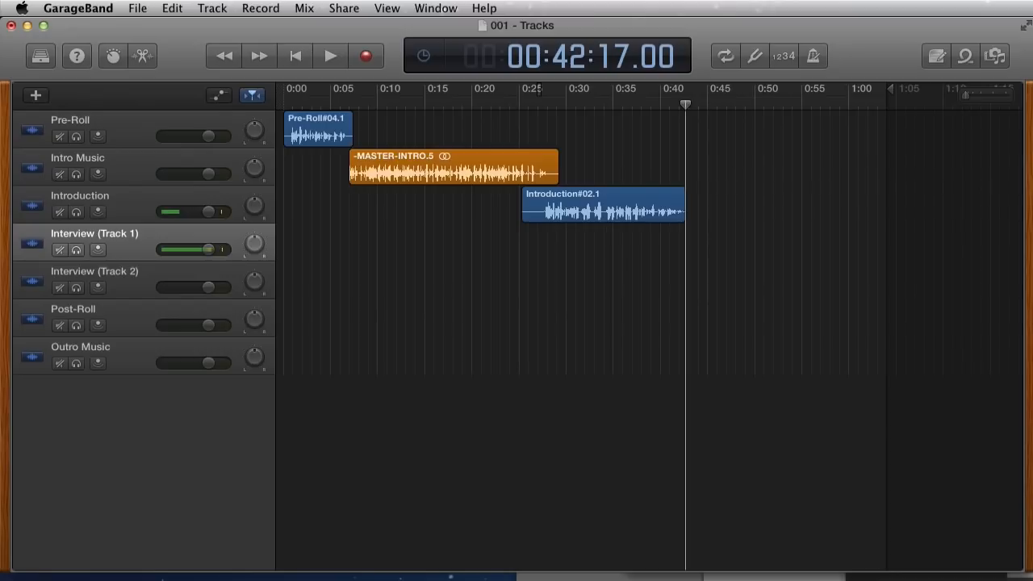
key(super+Tab)
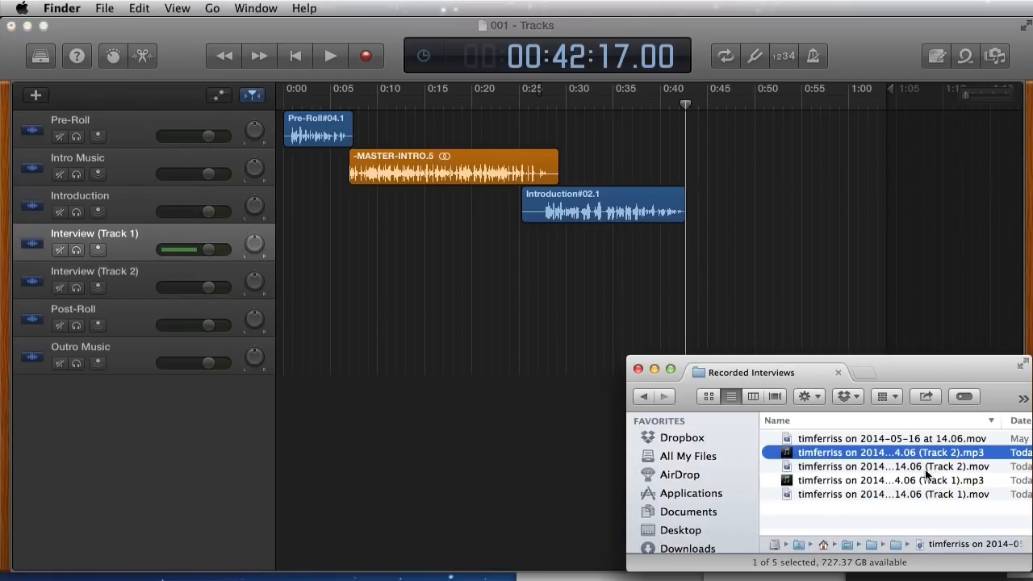
drag(915, 450, 687, 252)
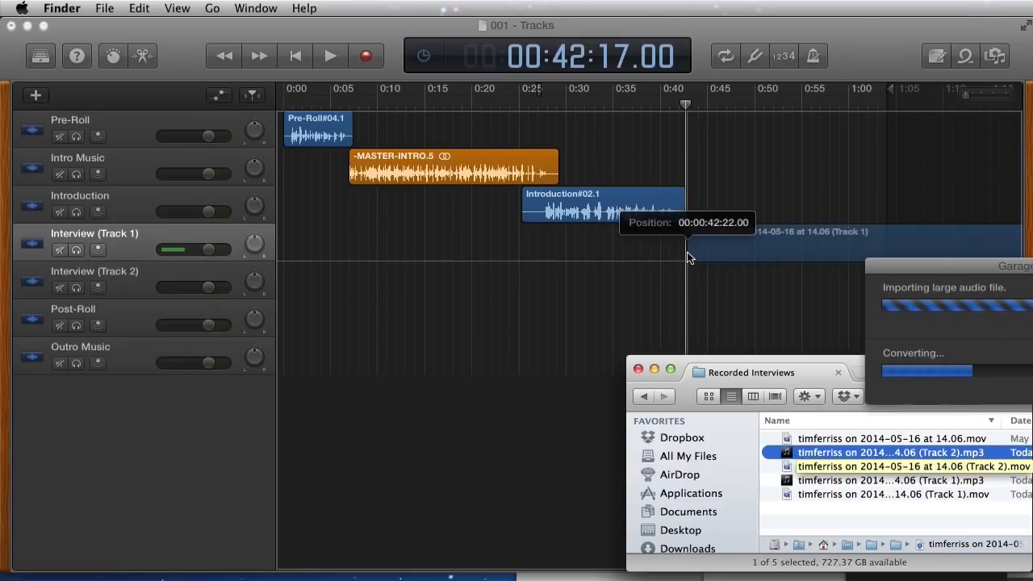
drag(949, 267, 561, 216)
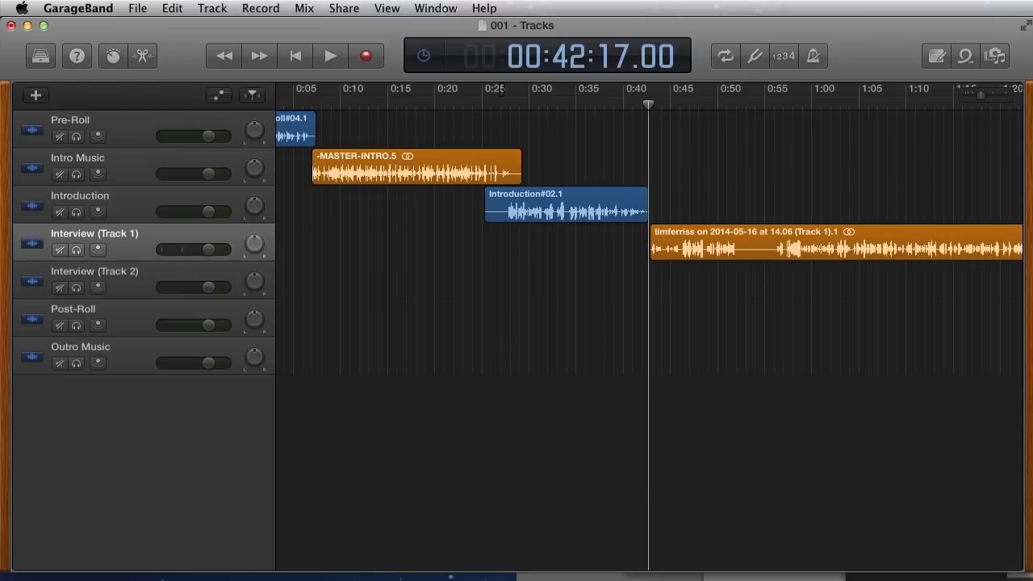
Import the Track 2 MP3 onto the Interview (Track 2) track at 00:42:22.00, aligned with the start of the Track 1 region
drag(928, 454, 649, 287)
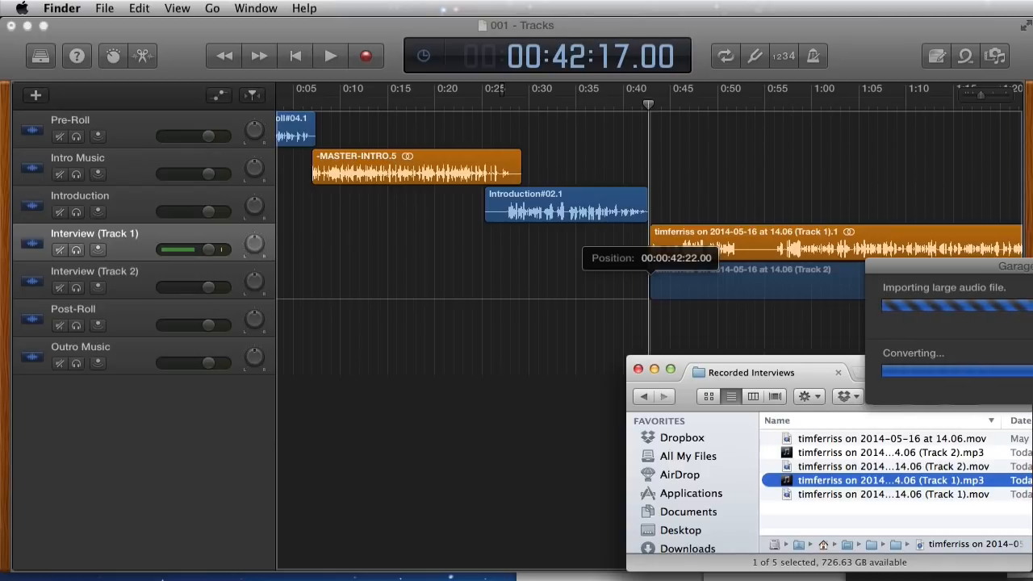
drag(969, 265, 539, 340)
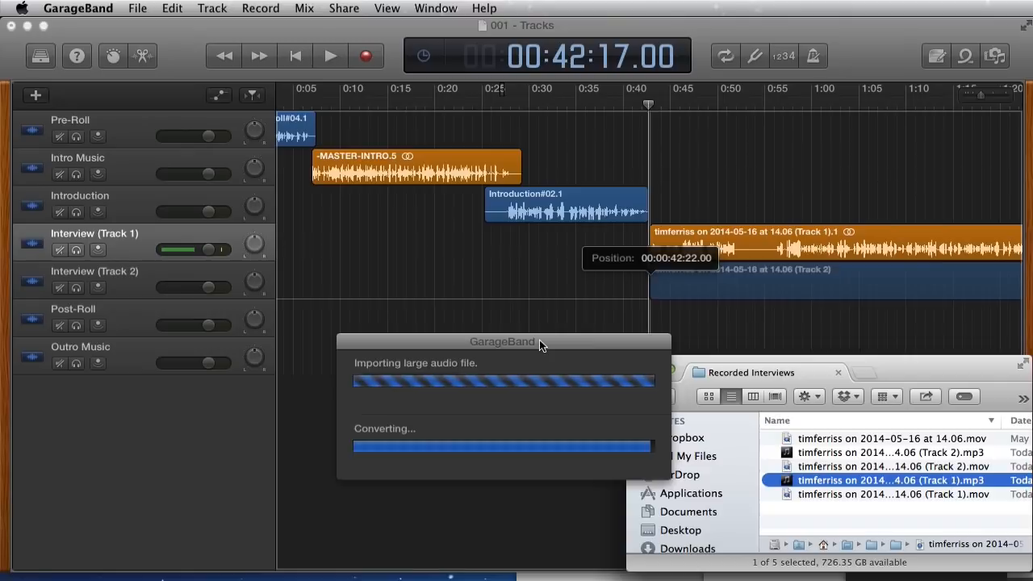
scroll(681, 451, right, 1)
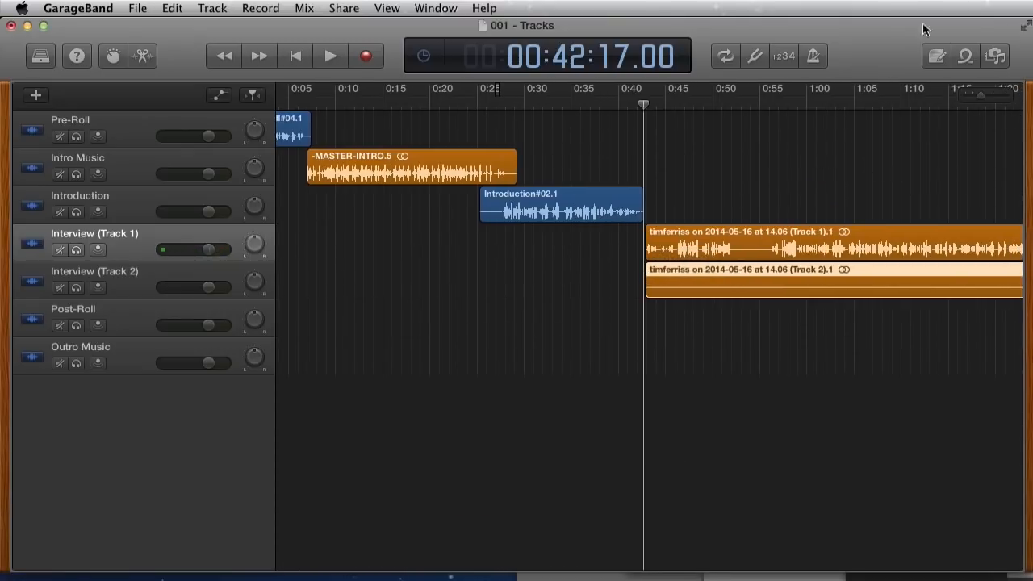
Play the interview tracks from 00:42:17 and stop playback at about 00:57
mouse_move(980, 94)
mouse_down()
mouse_move(1007, 98)
mouse_move(984, 99)
mouse_up()
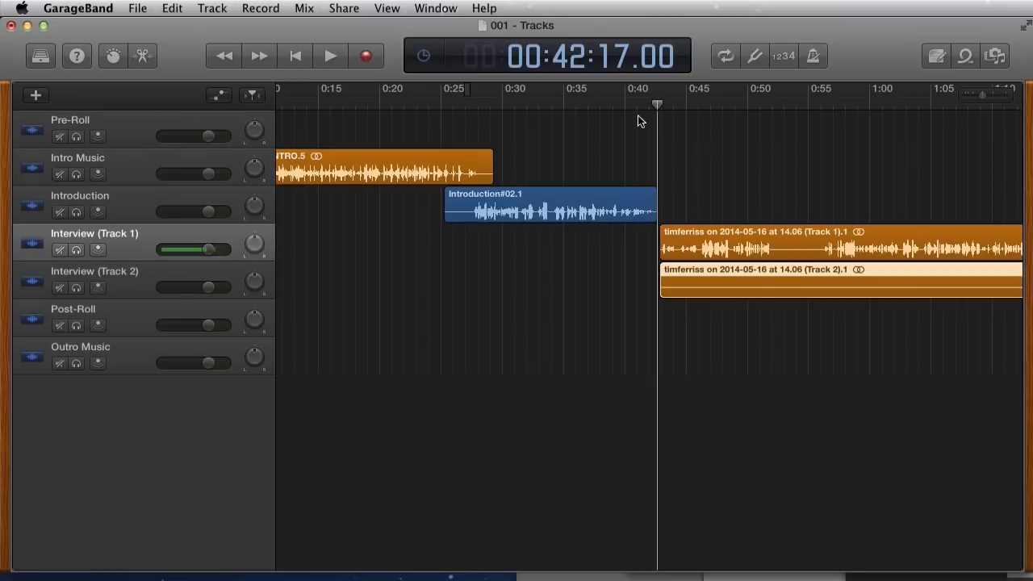
scroll(638, 116, left, 1)
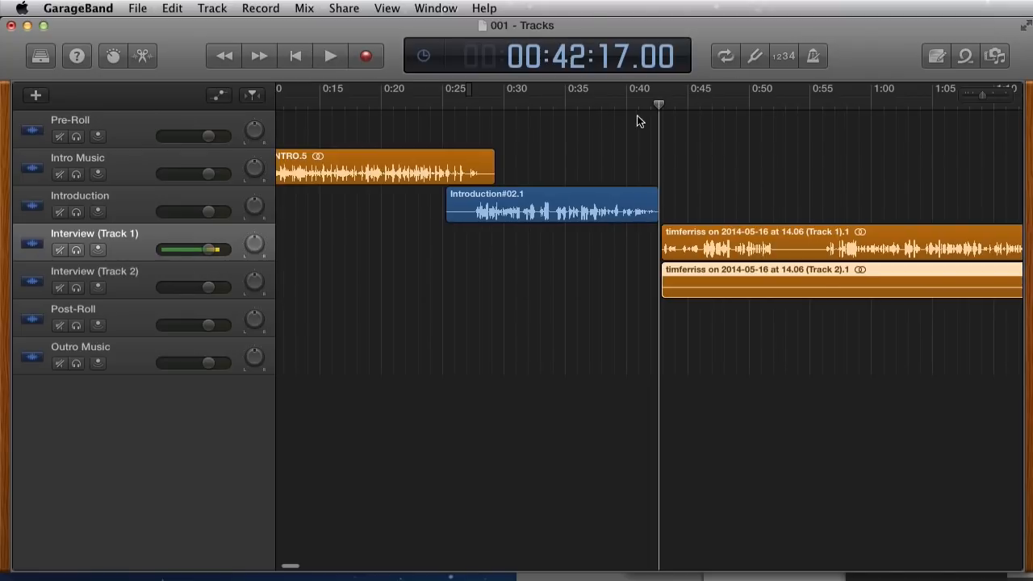
click(333, 58)
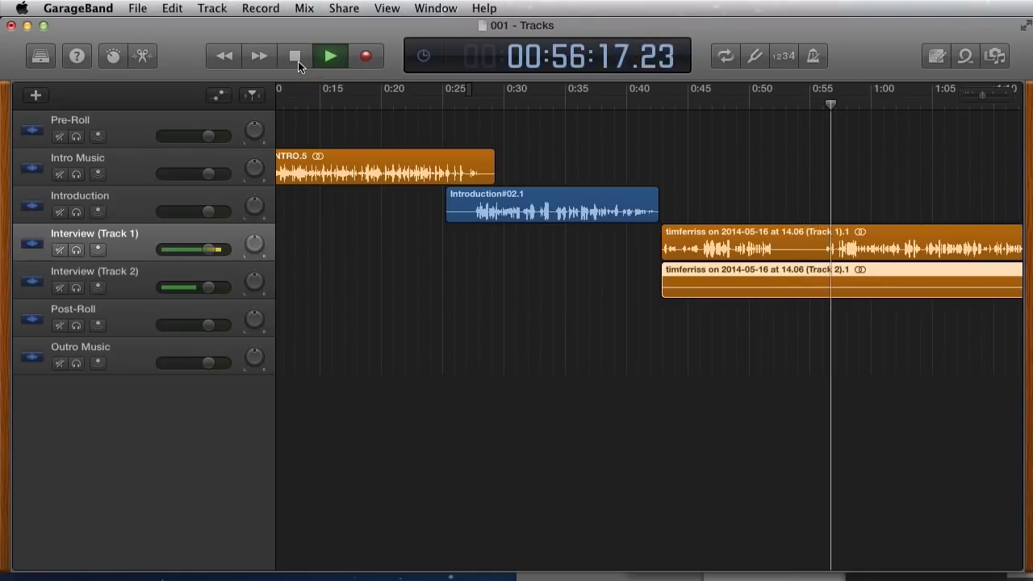
click(295, 56)
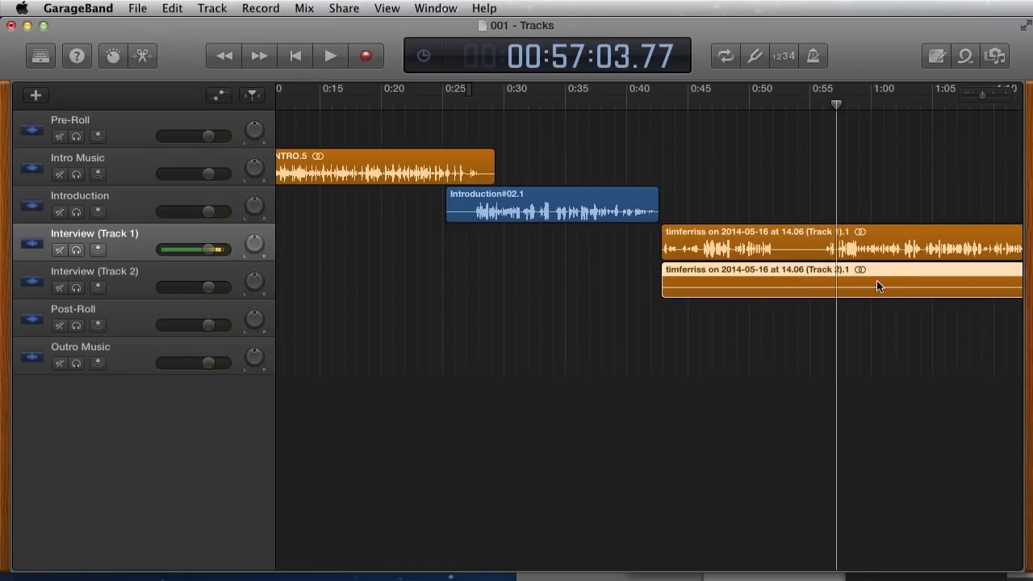
Split both interview regions at the playhead and delete the parts after it
click(894, 250)
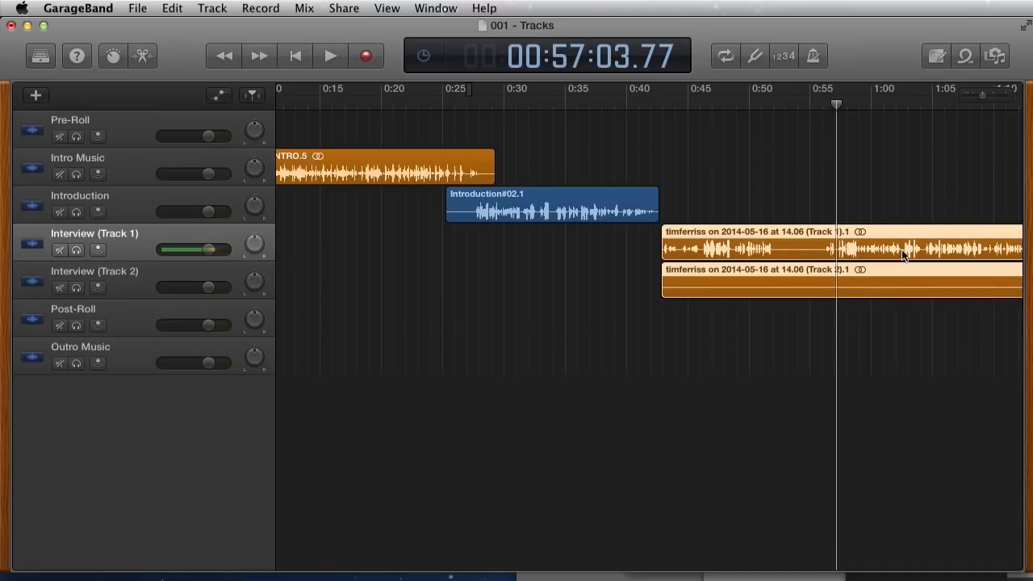
key(super+t)
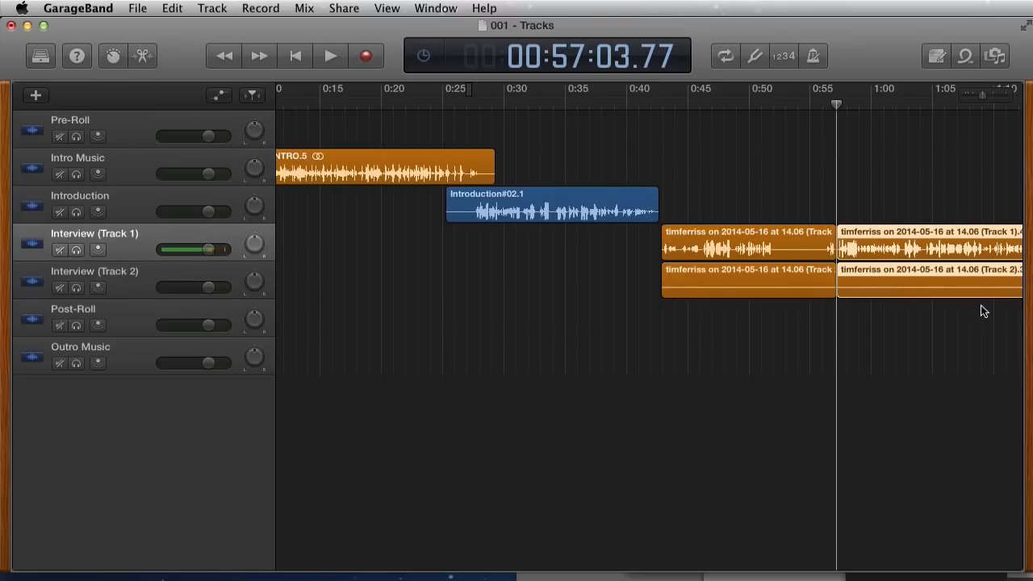
key(Delete)
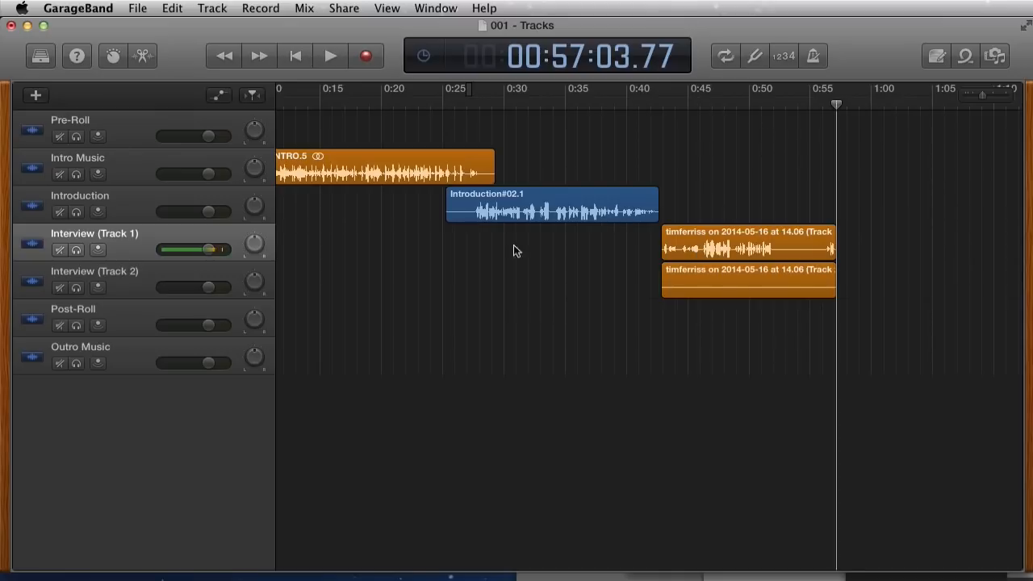
Record the closing voice-over on the Post-Roll track from 00:55:07 to about 01:07, overlapping the end of the interview
click(130, 281)
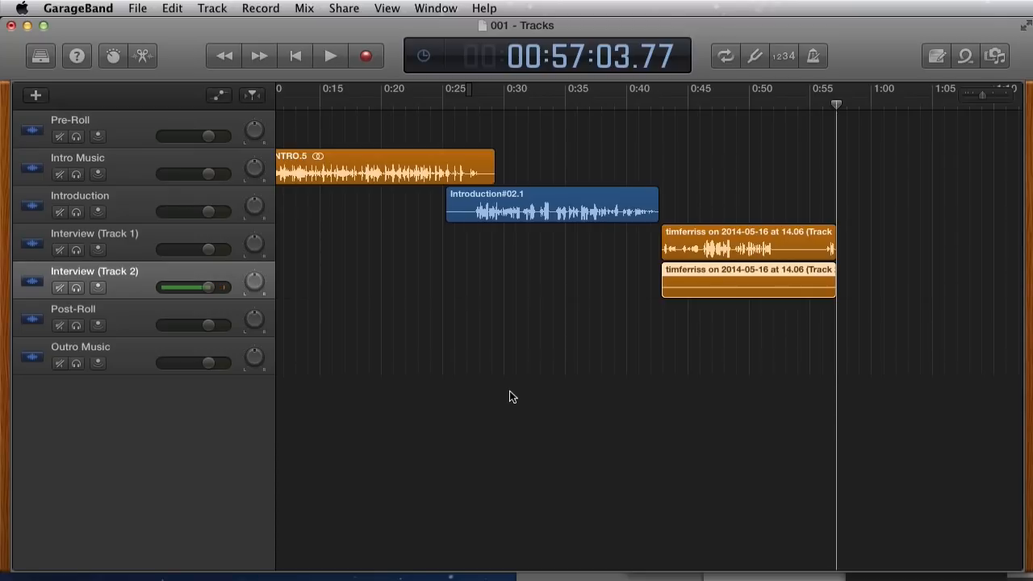
scroll(509, 396, right, 1)
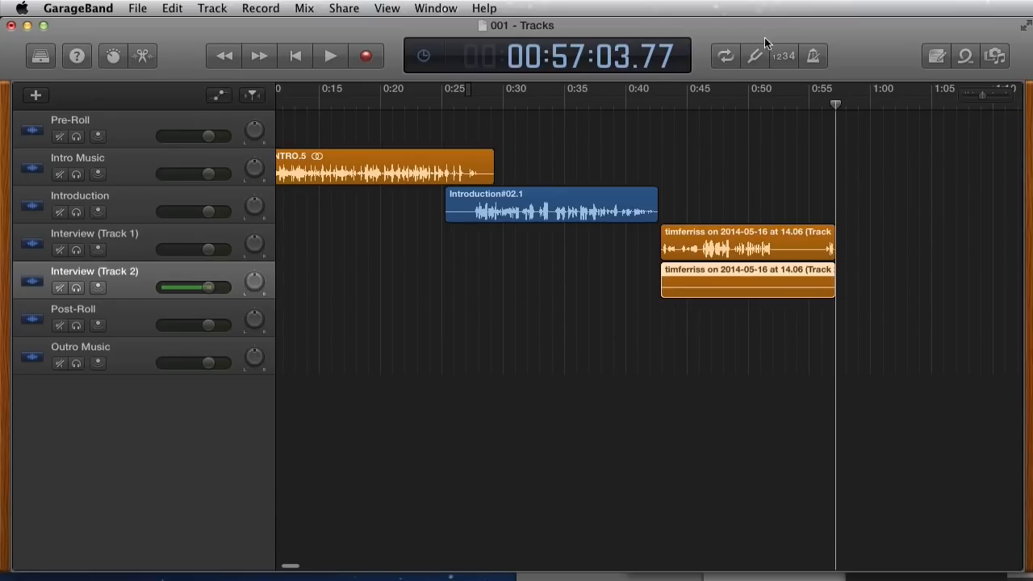
click(125, 319)
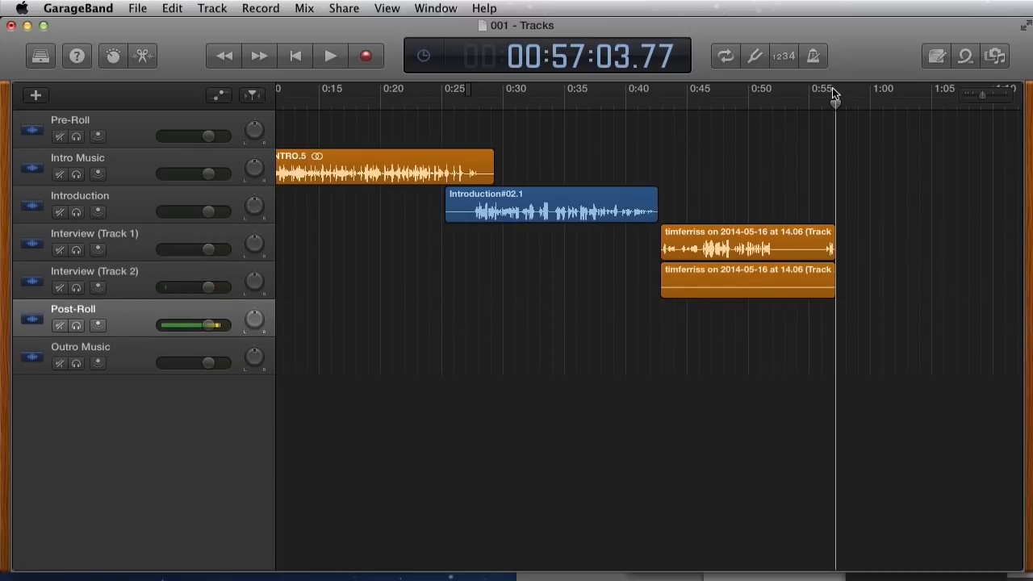
drag(834, 103, 812, 120)
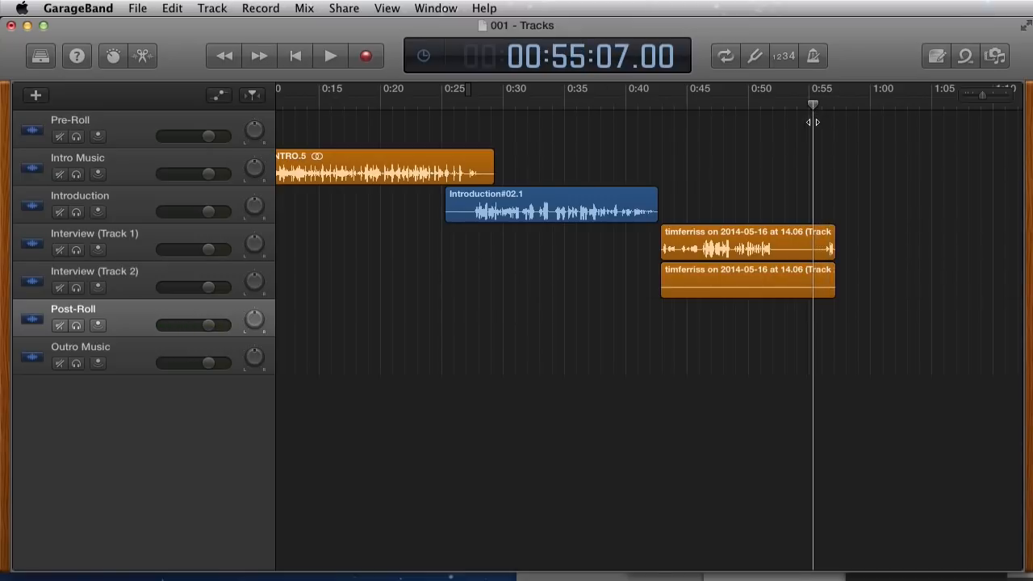
click(370, 64)
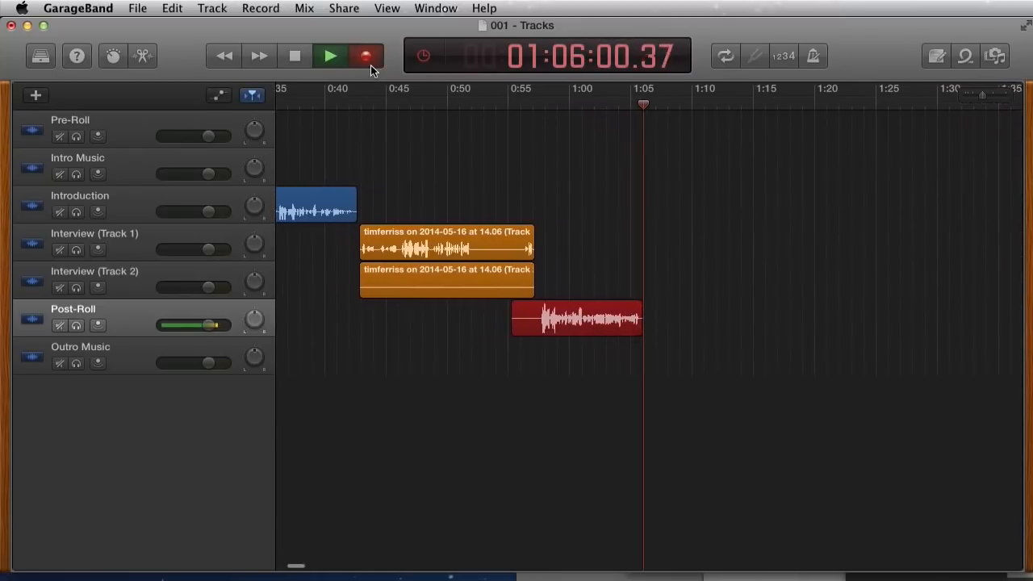
click(302, 63)
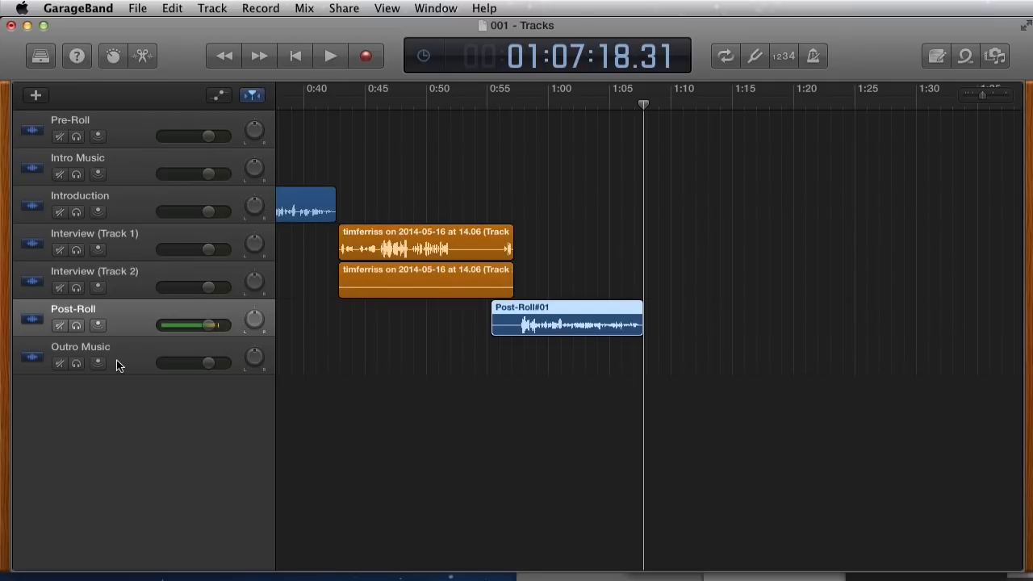
Import -MASTER-OUTRO.mp3 from the Sample Podcast Folder onto the Outro Music track, starting just before the post-roll ends
click(452, 580)
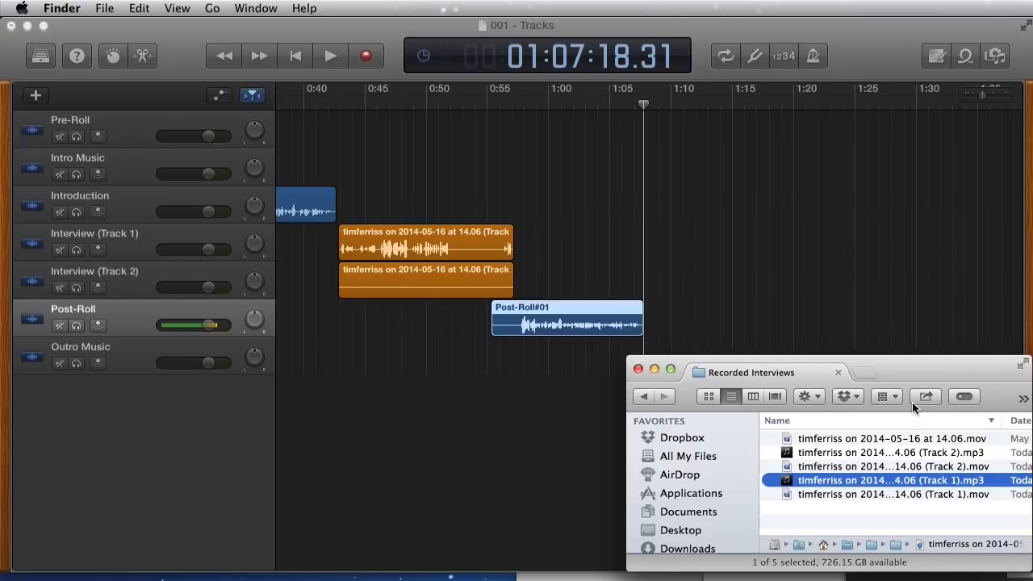
click(644, 397)
scroll(862, 478, down, 1)
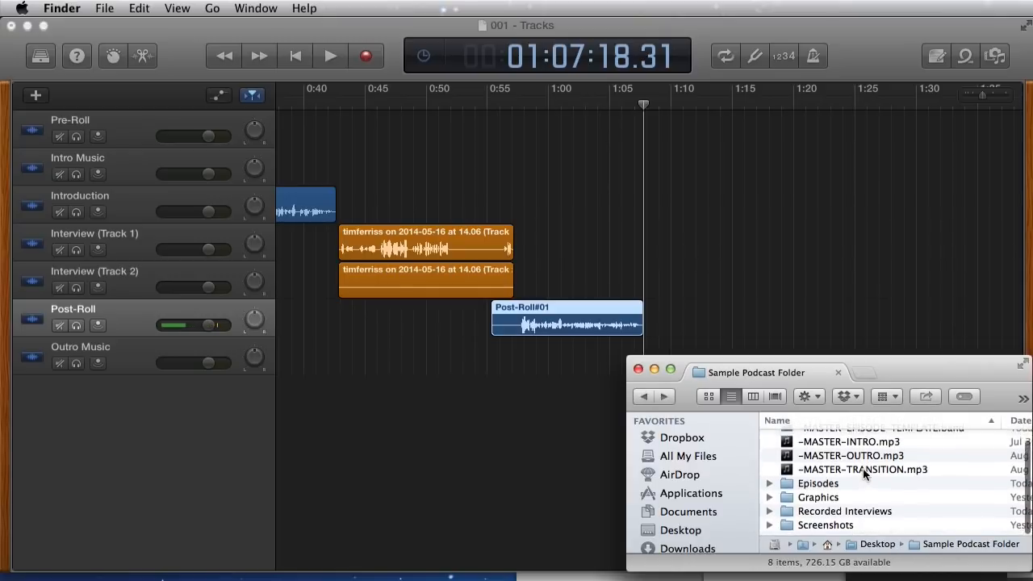
scroll(863, 478, up, 1)
drag(867, 466, 623, 347)
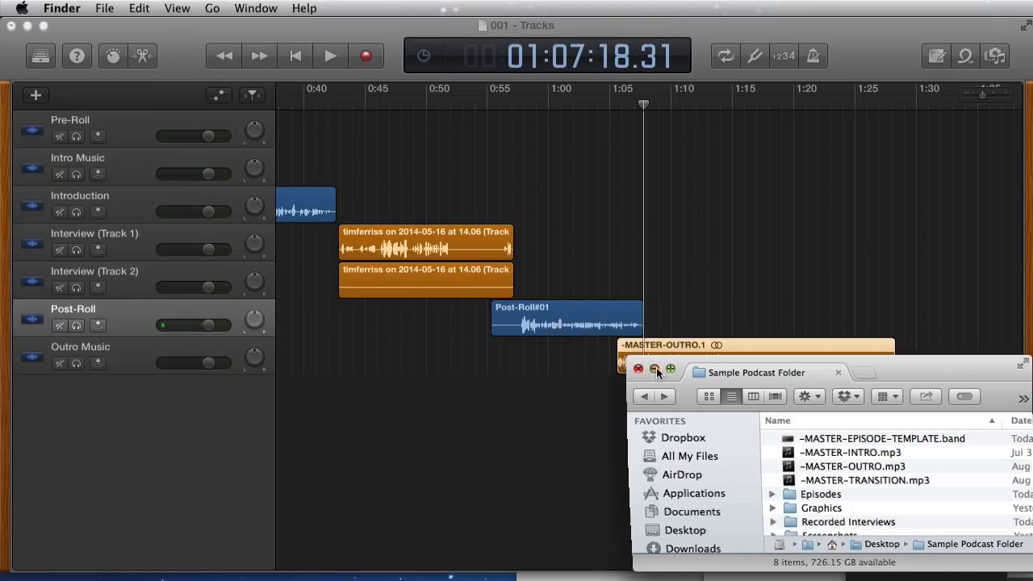
click(692, 347)
drag(692, 347, 709, 347)
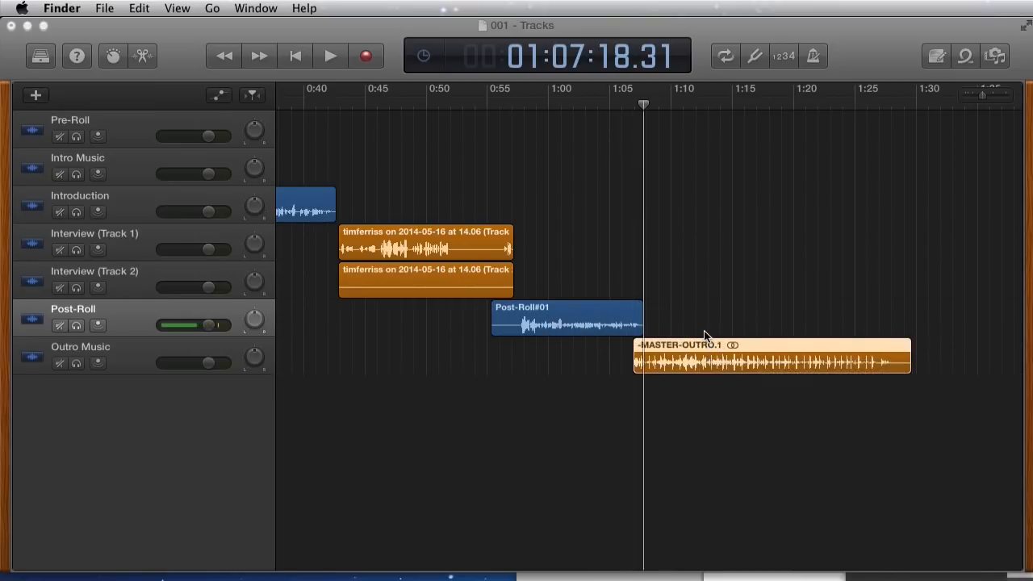
Review the whole episode's region arrangement on the timeline, from pre-roll to outro music
click(705, 437)
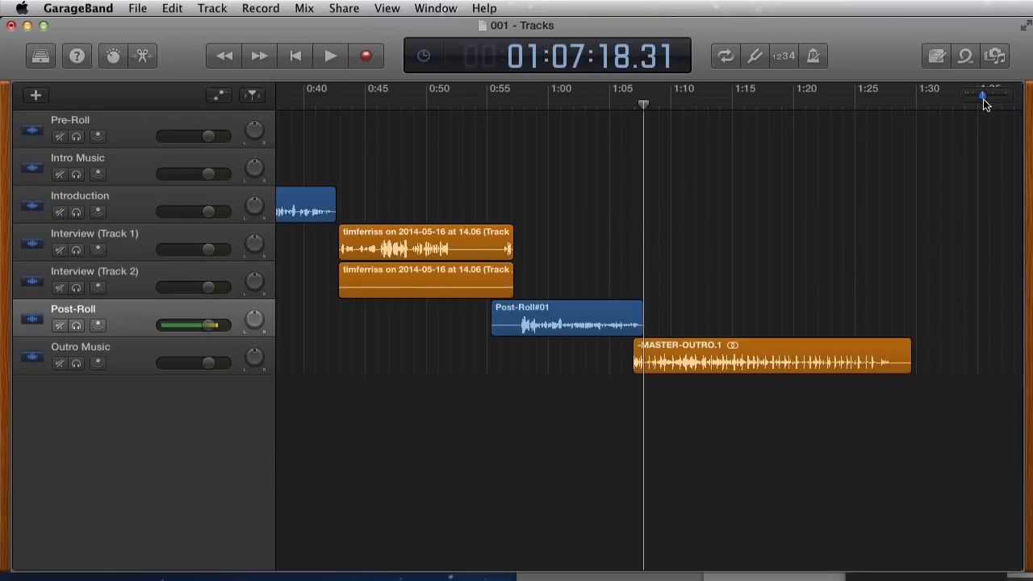
drag(983, 95, 978, 97)
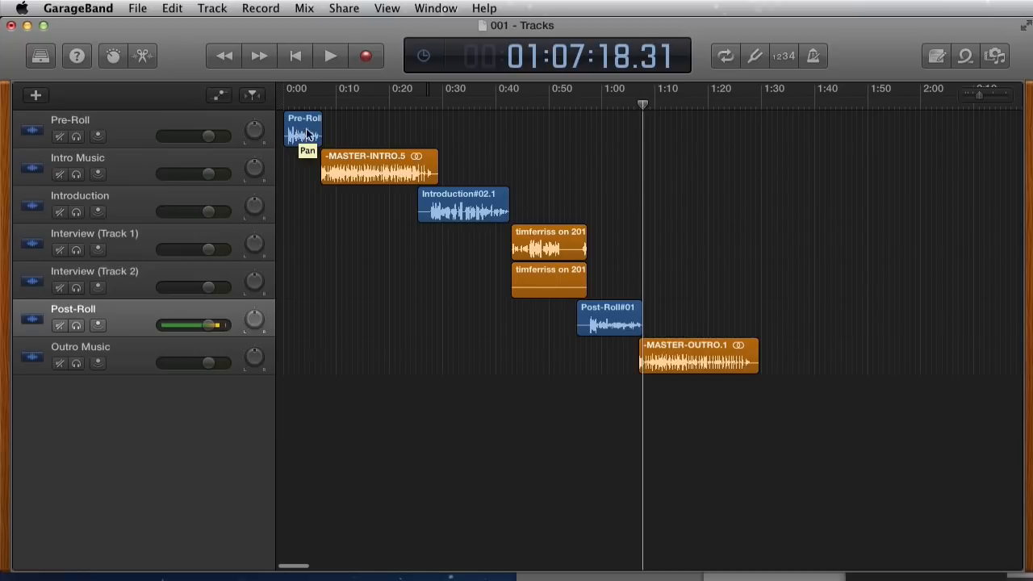
scroll(391, 174, right, 1)
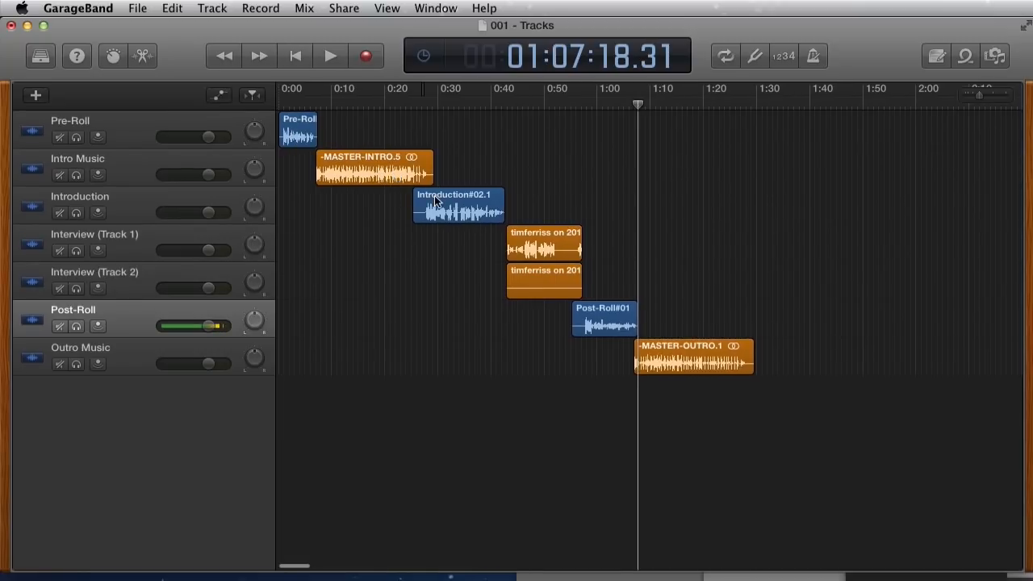
scroll(544, 246, left, 1)
scroll(549, 257, down, 1)
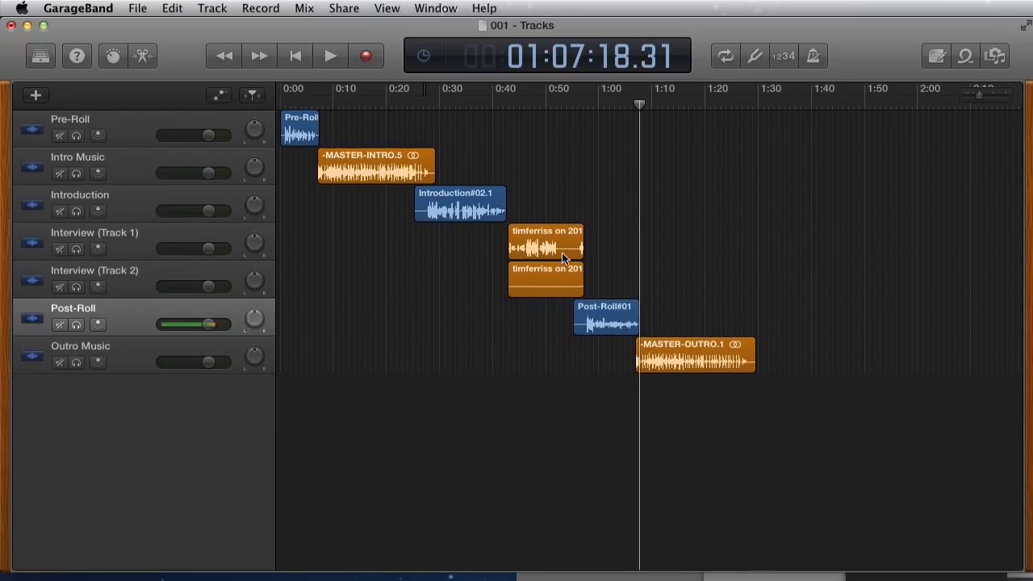
scroll(597, 321, right, 1)
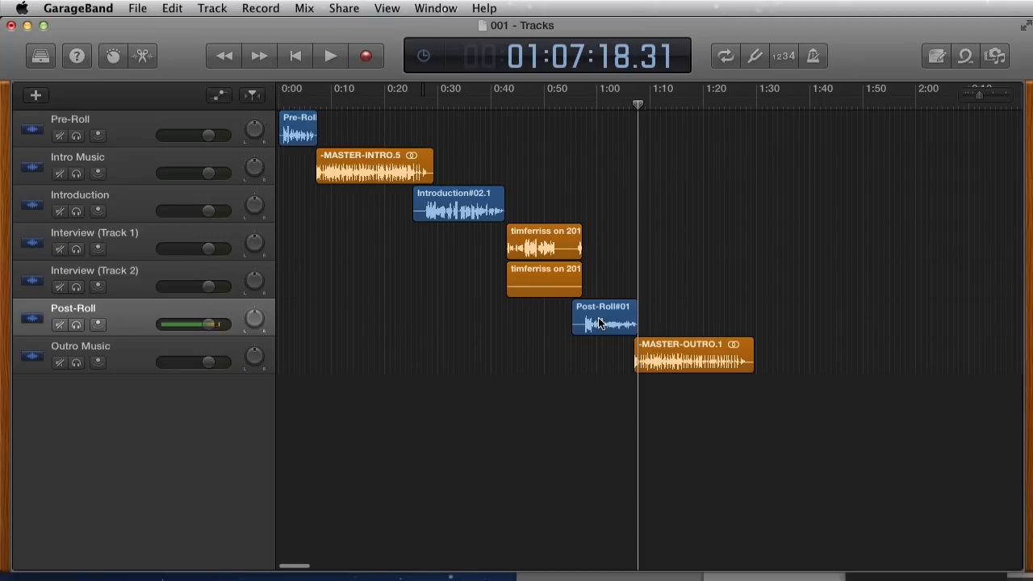
scroll(797, 420, right, 1)
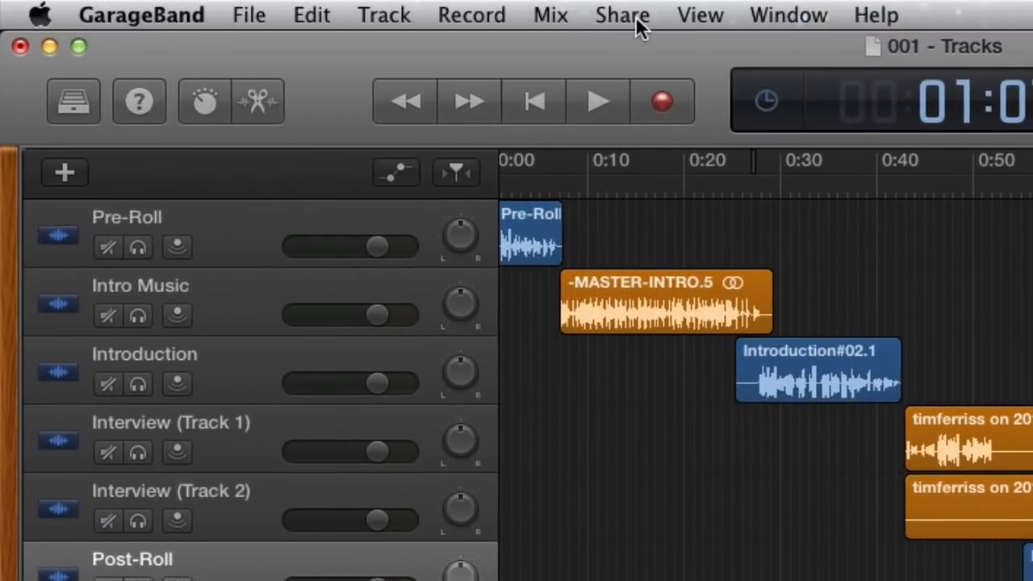
Export the song to disk in the 001 folder as 001.mp3, in MP3 format at High Quality (192 kBit/s)
click(636, 20)
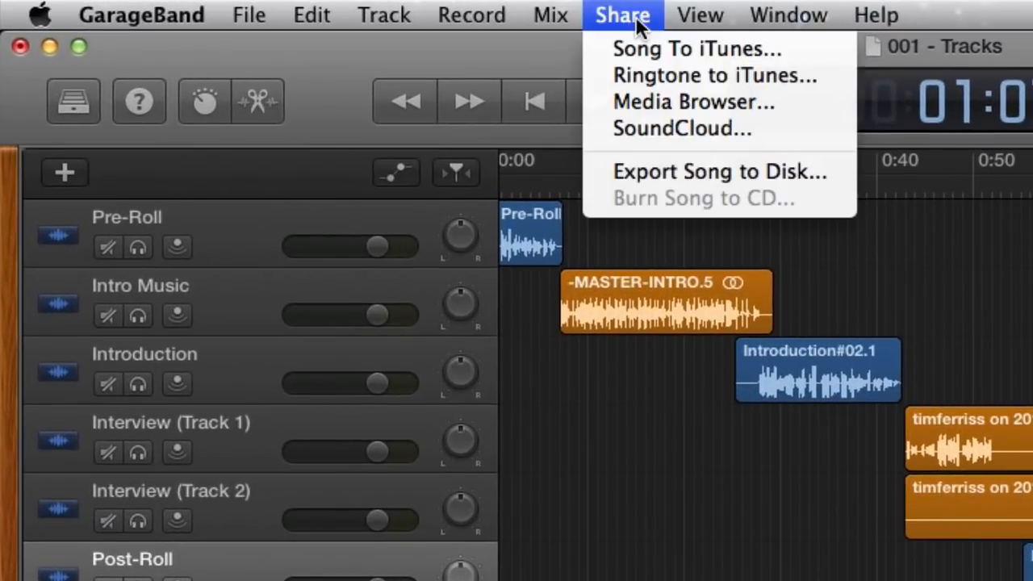
click(712, 172)
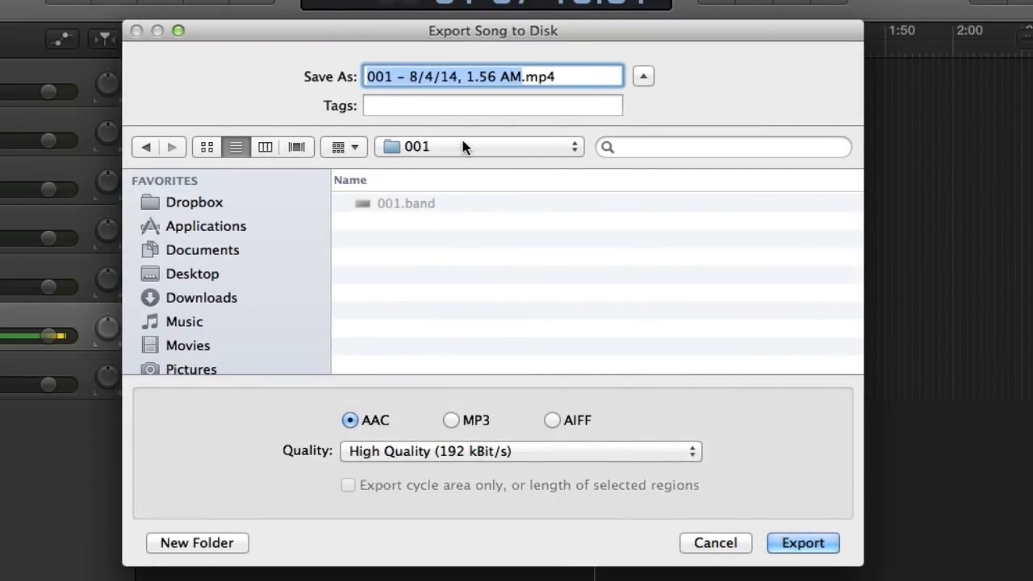
key(Right)
key(shift+Up)
text(001)
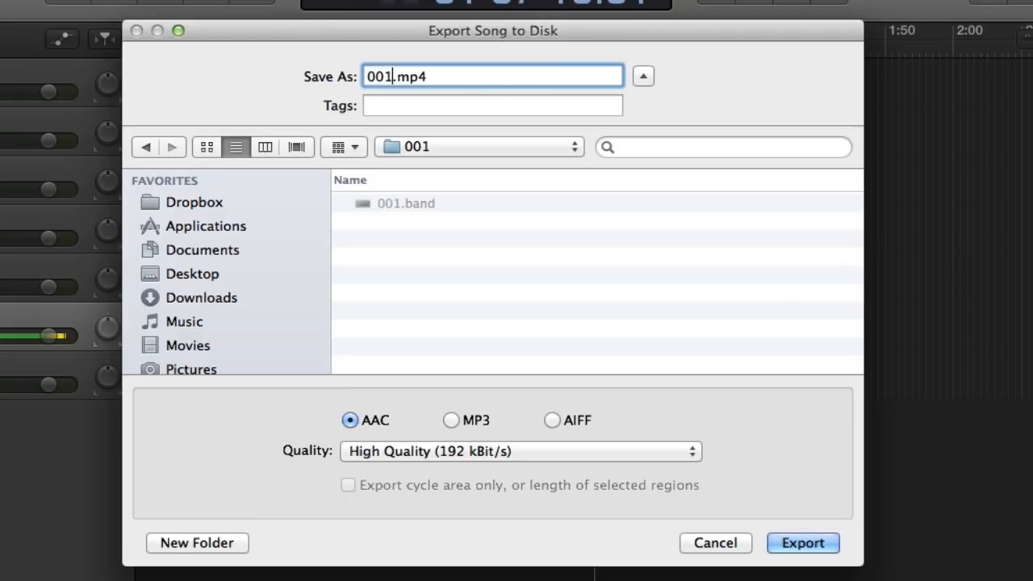
click(451, 419)
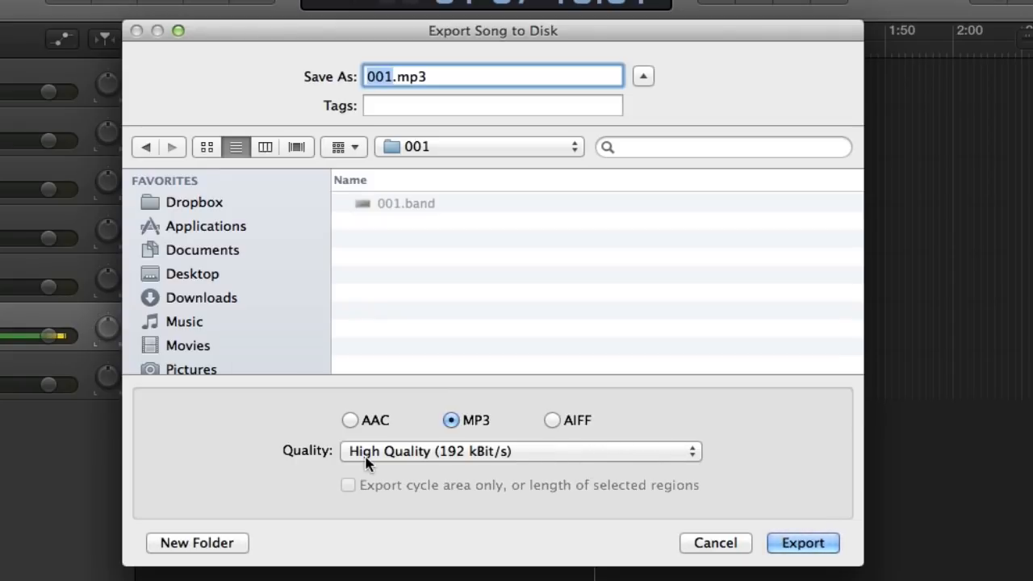
click(465, 454)
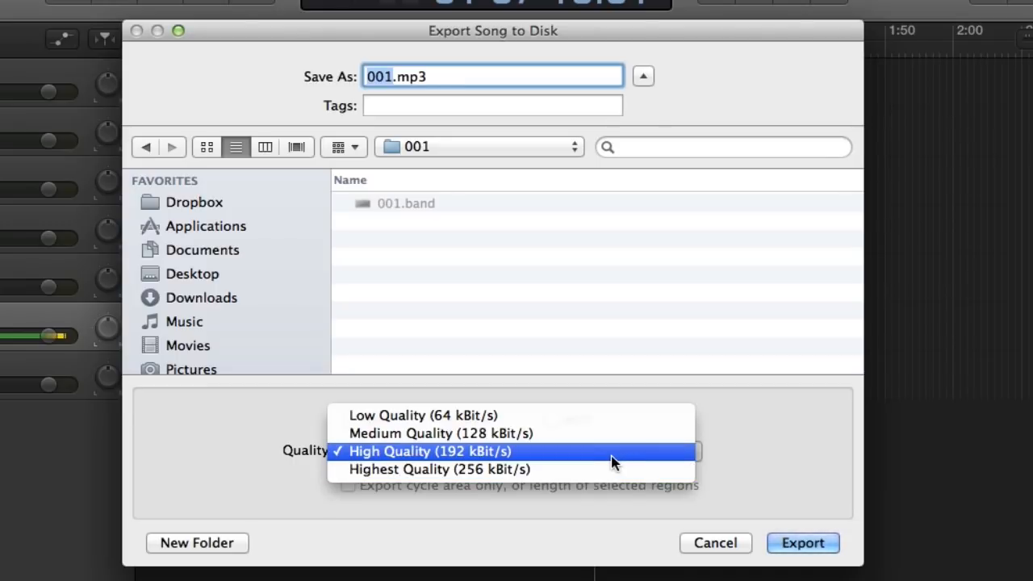
click(441, 457)
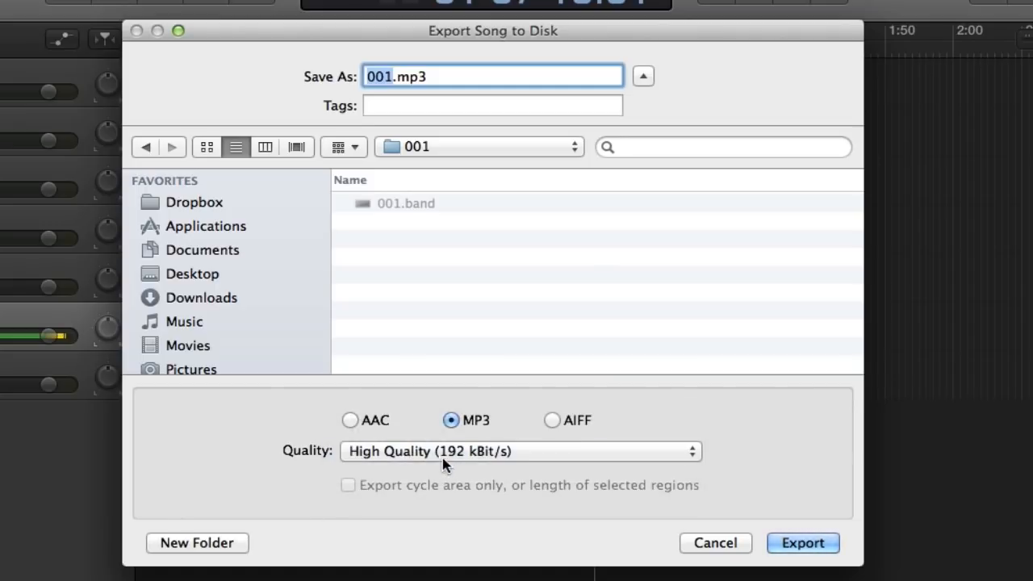
click(792, 543)
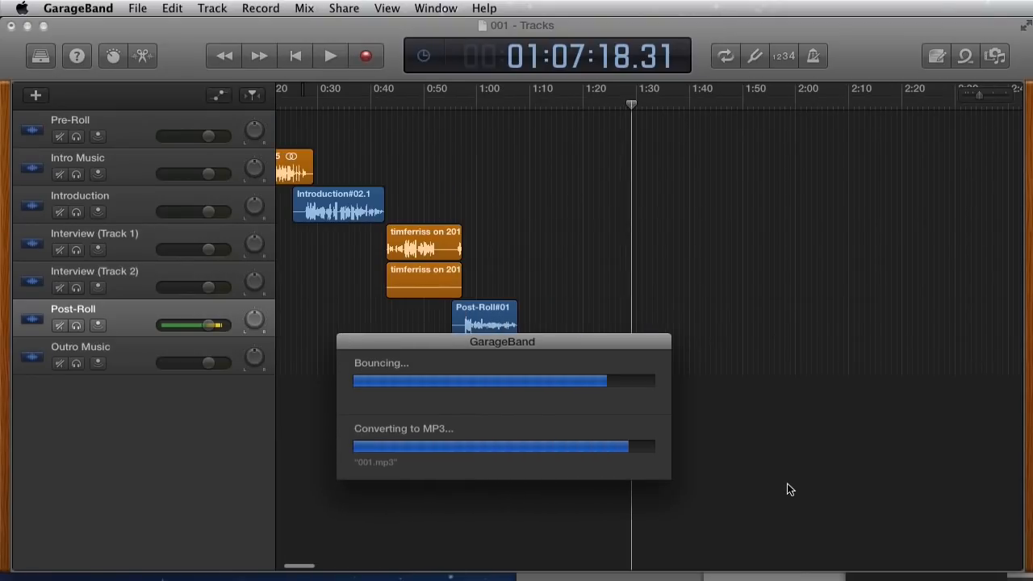
Switch to Finder, enlarge the Sample Podcast Folder window and locate the exported 001.mp3 in Episodes > 001
click(952, 579)
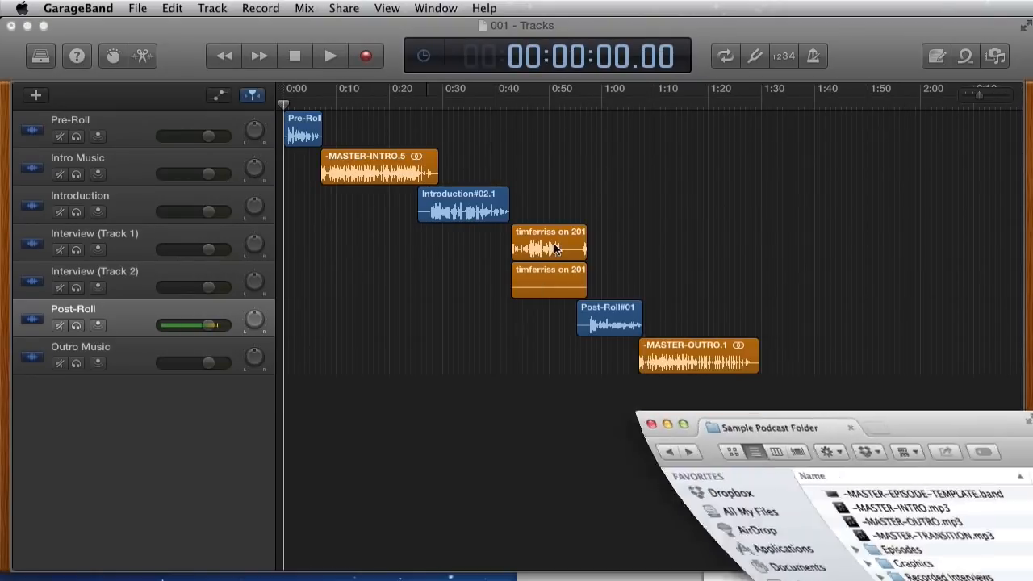
drag(898, 368, 534, 119)
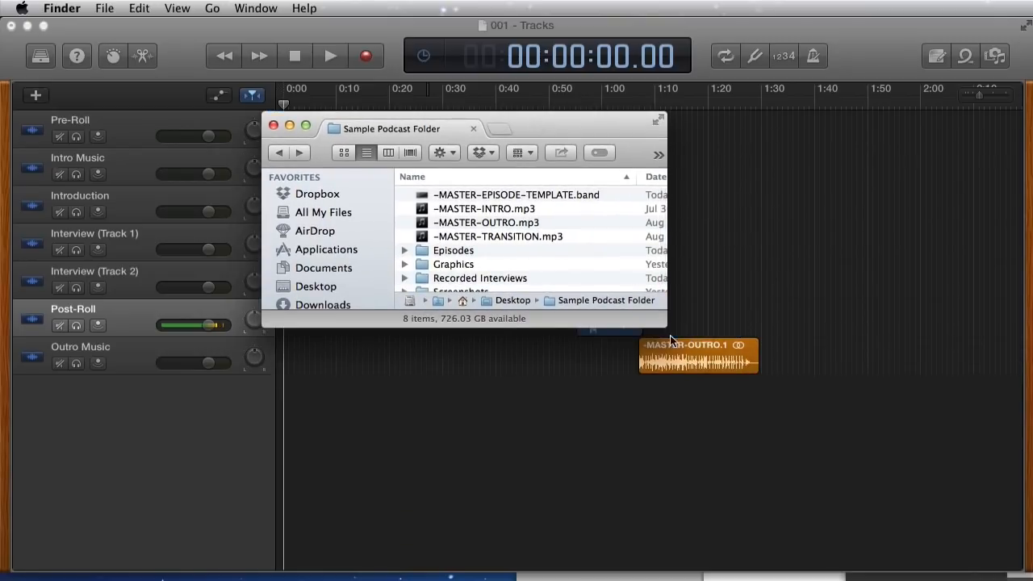
drag(665, 331, 907, 458)
double_click(447, 249)
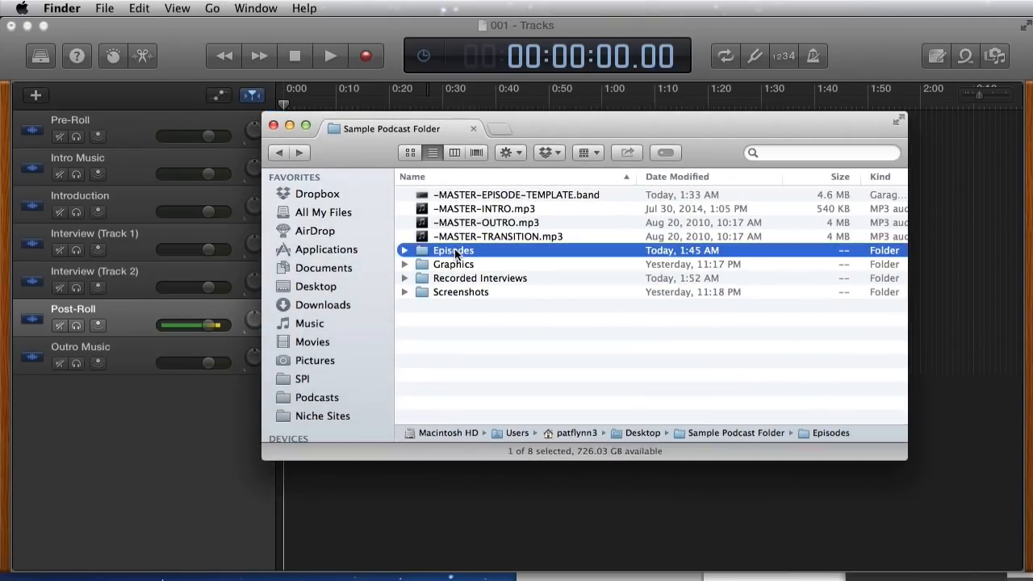
double_click(423, 197)
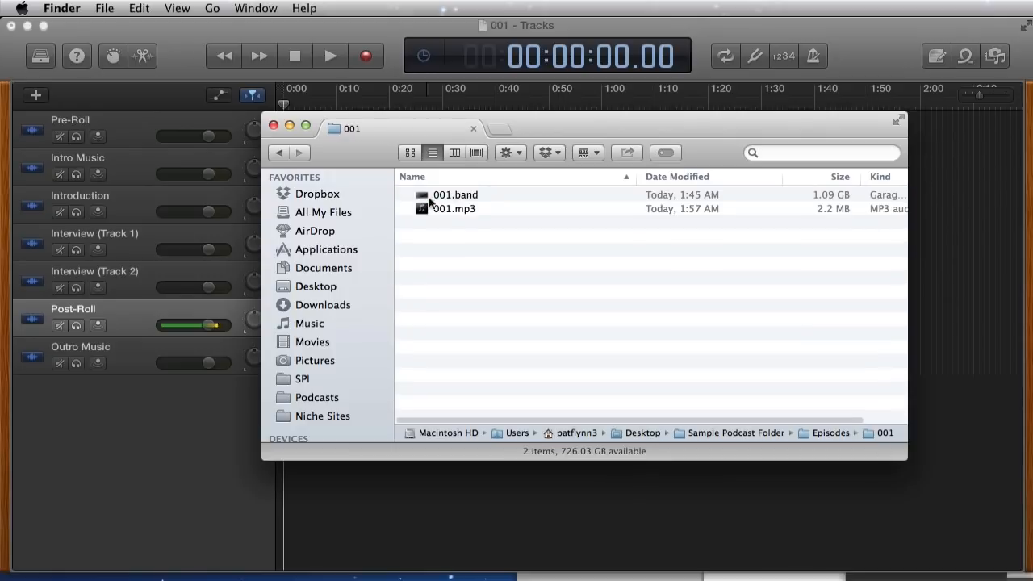
click(461, 210)
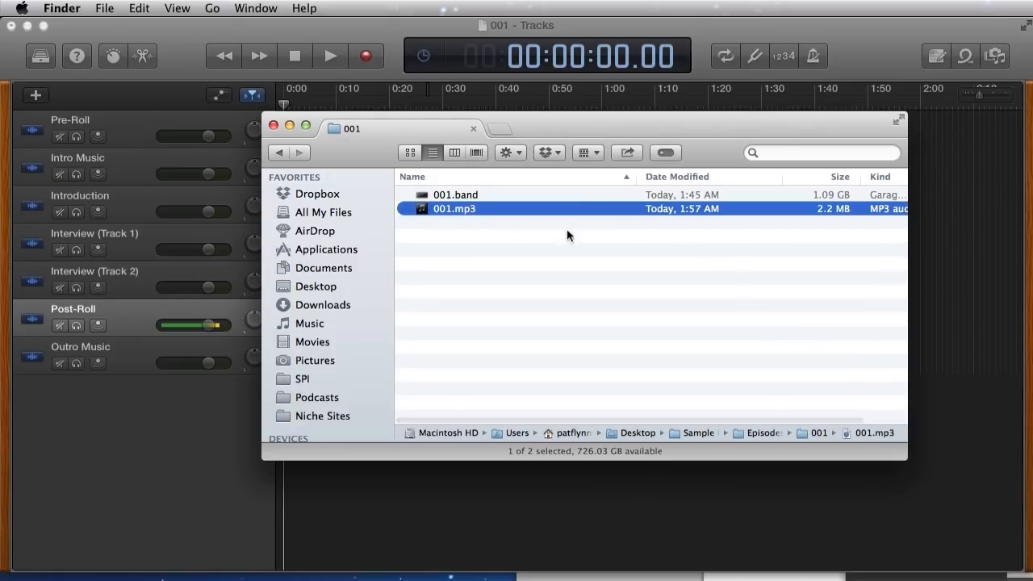
Open the exported 001.mp3 in iTunes to play it, and move the Finder window aside to view the GarageBand tracks
right_click(449, 213)
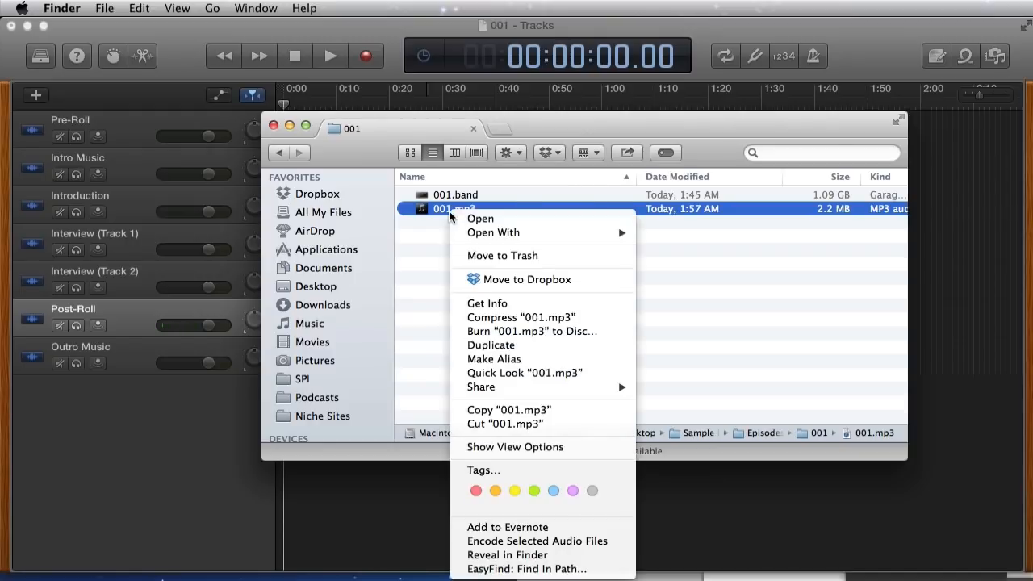
double_click(449, 213)
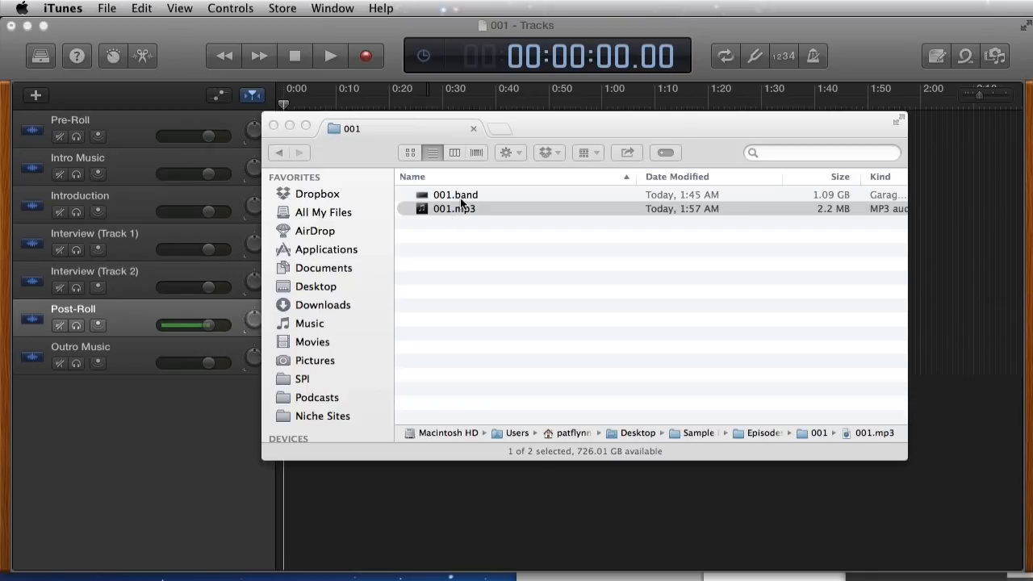
drag(625, 118, 381, 41)
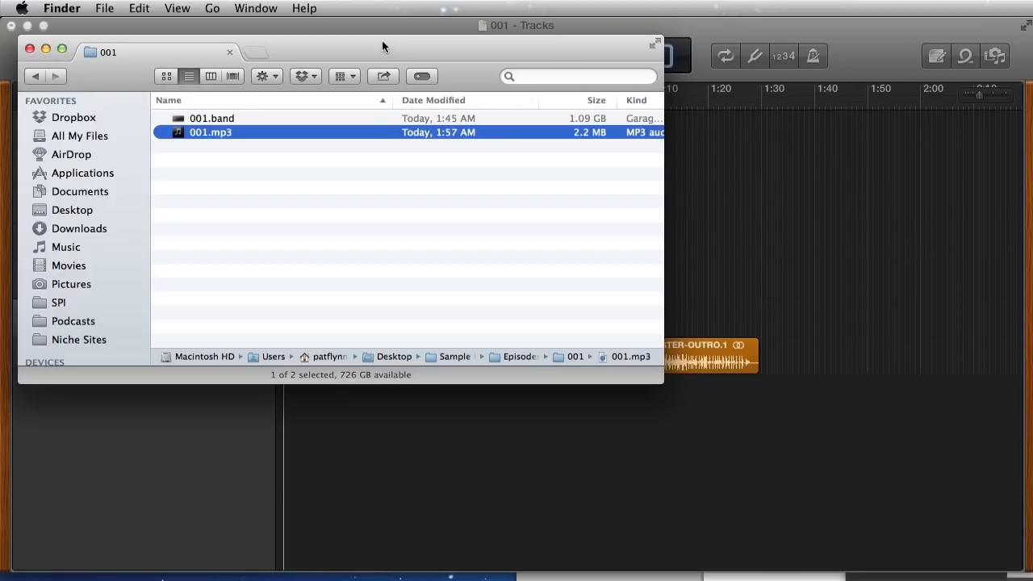
drag(380, 39, 607, 90)
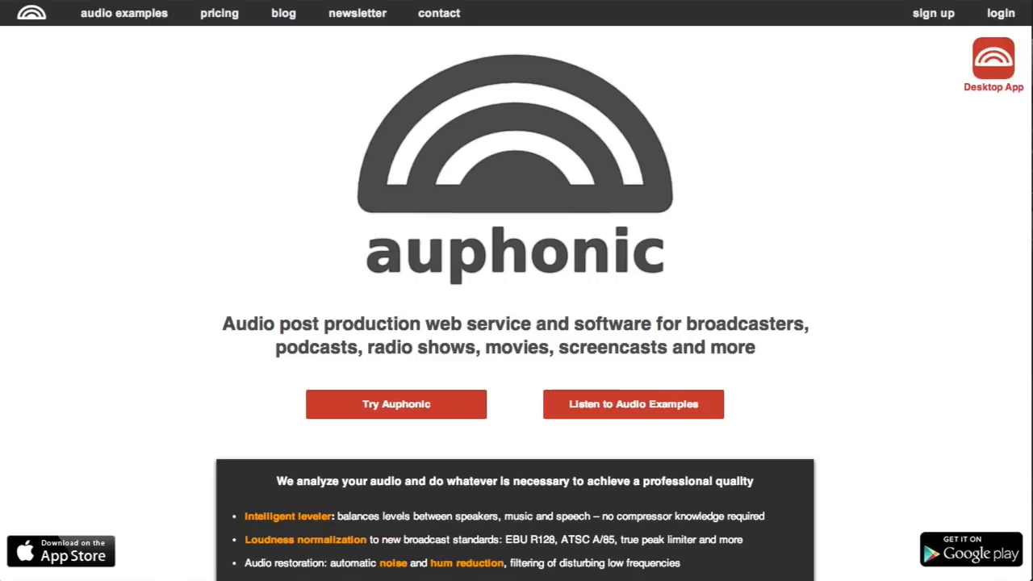
Switch to the Auphonic website in the browser and log in with the saved auphonic.com username and password
click(1007, 13)
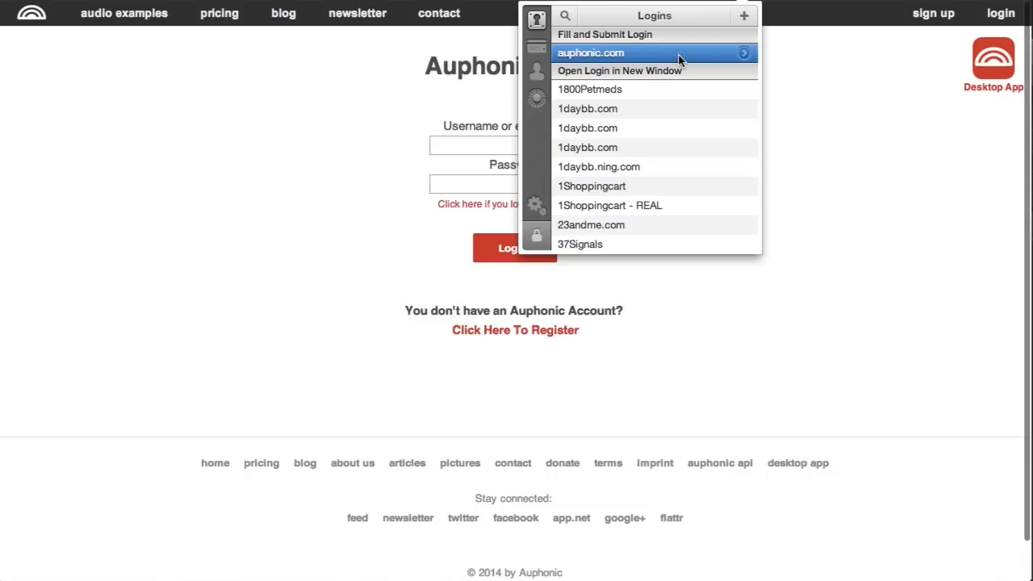
click(683, 51)
click(533, 248)
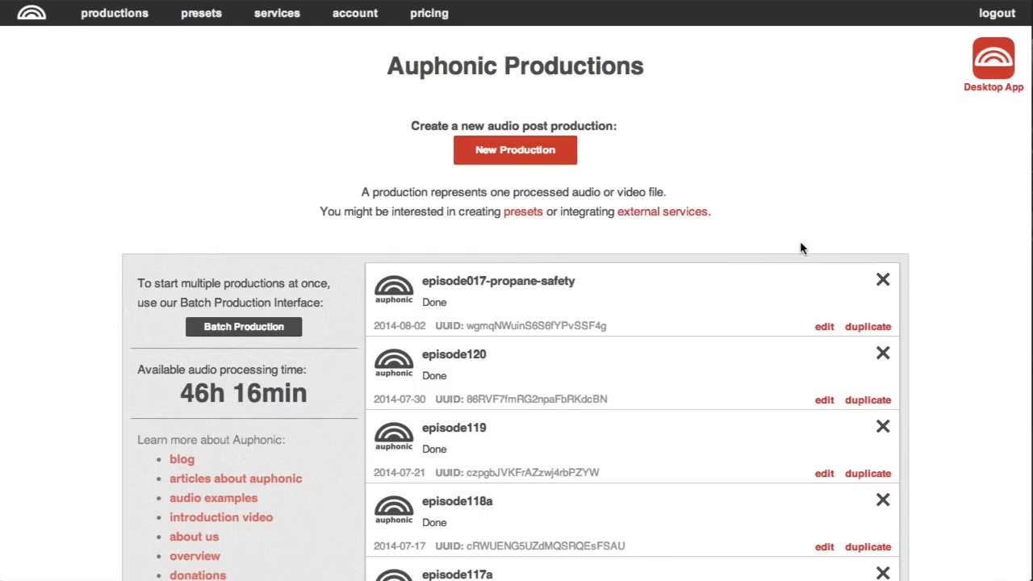
Look over the list of existing Auphonic productions and create a new production
scroll(993, 295, down, 1)
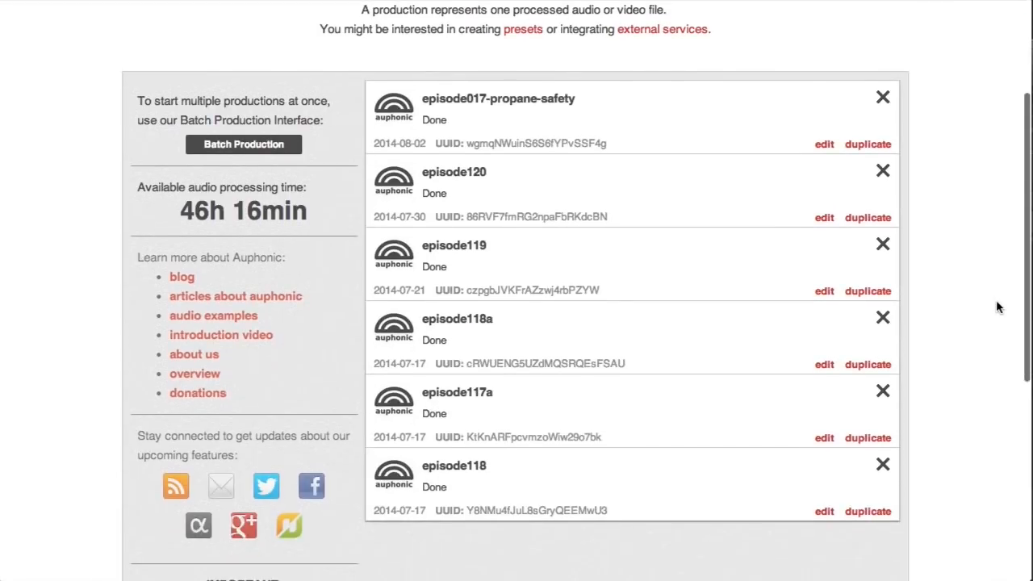
scroll(992, 287, up, 5)
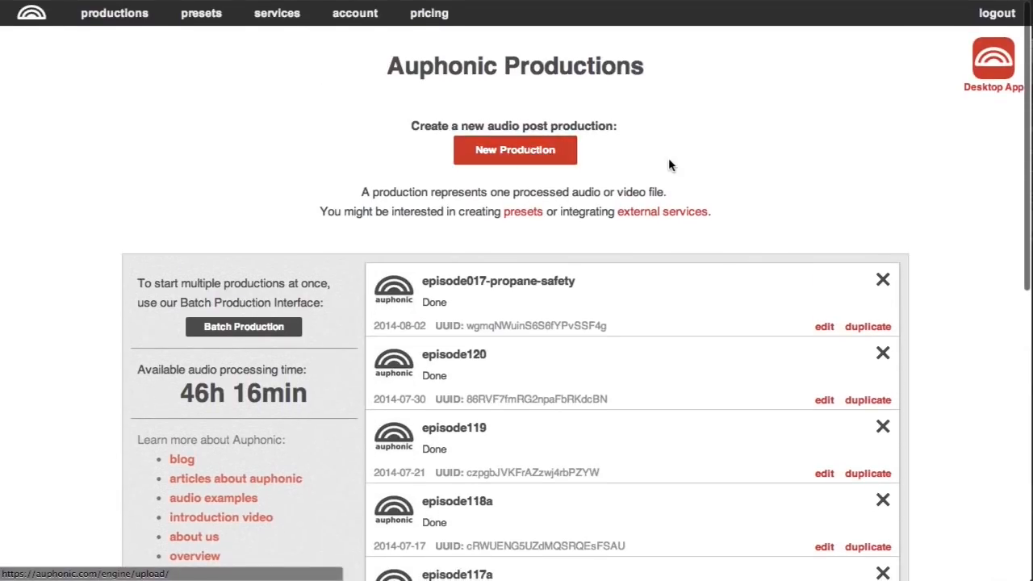
click(552, 158)
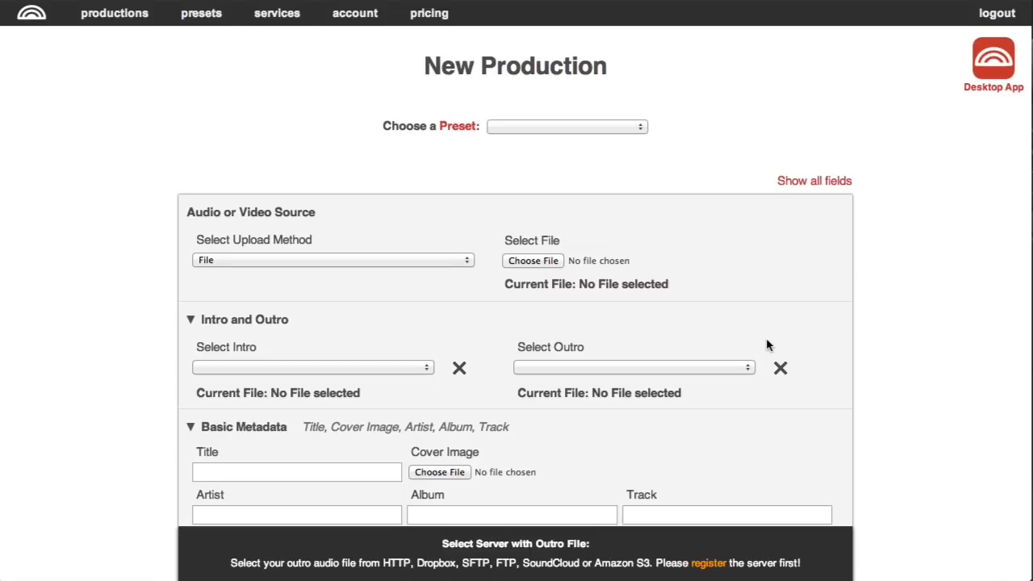
Examine the New Production form's sections, from audio source, intro and outro through basic and extended metadata to output files
scroll(930, 390, down, 3)
scroll(930, 390, down, 1)
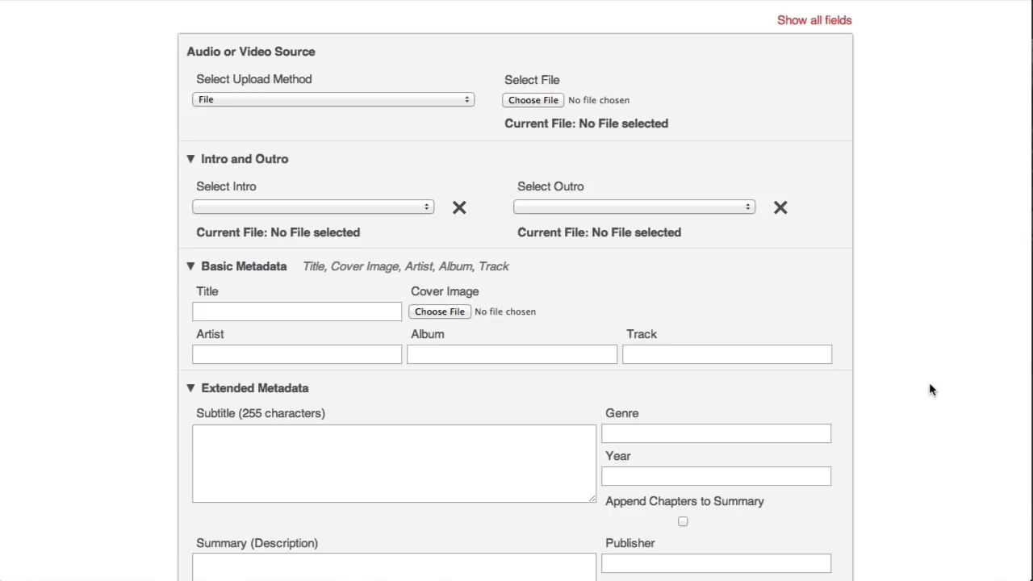
scroll(929, 389, down, 1)
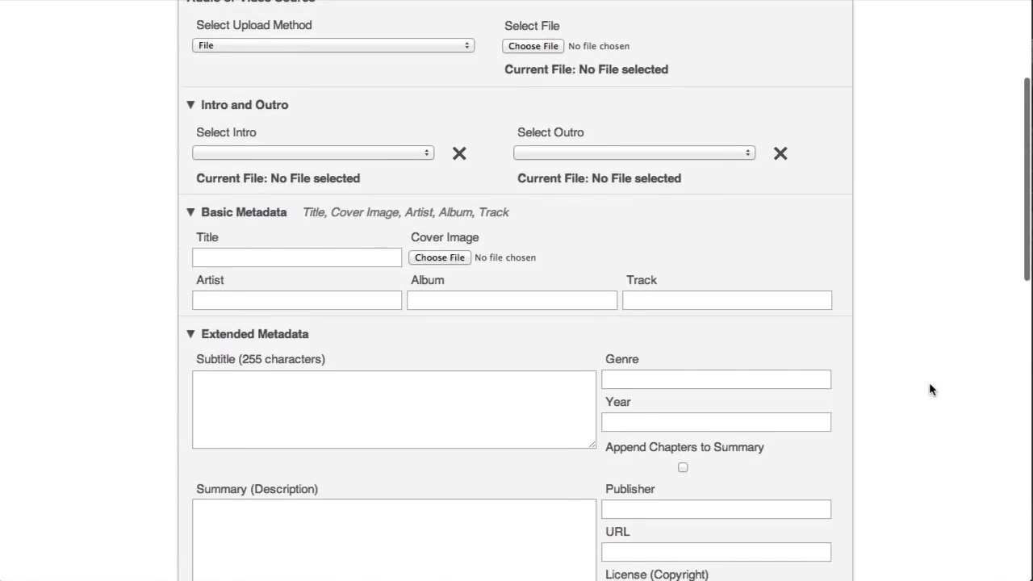
scroll(930, 390, down, 1)
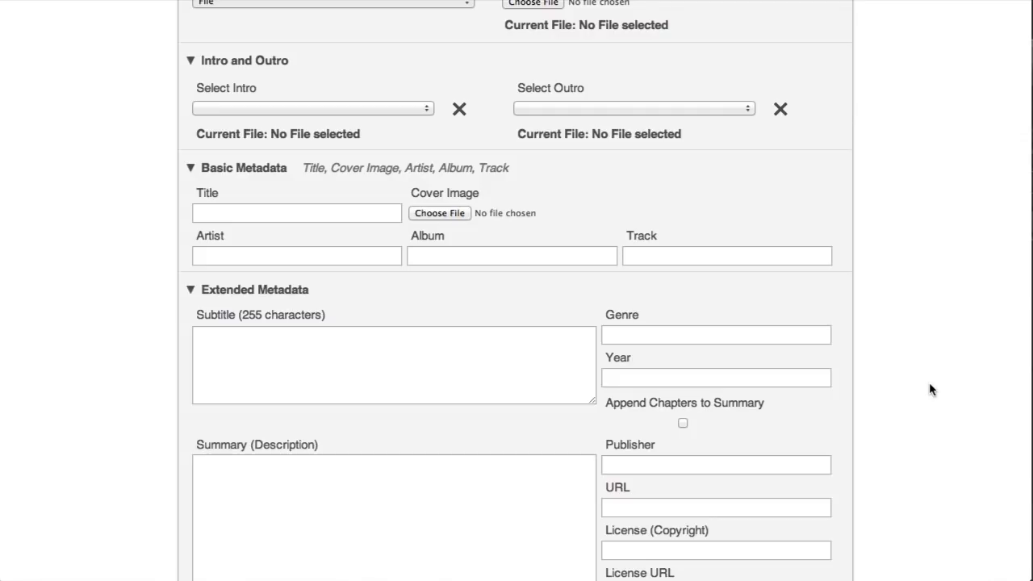
scroll(929, 389, down, 6)
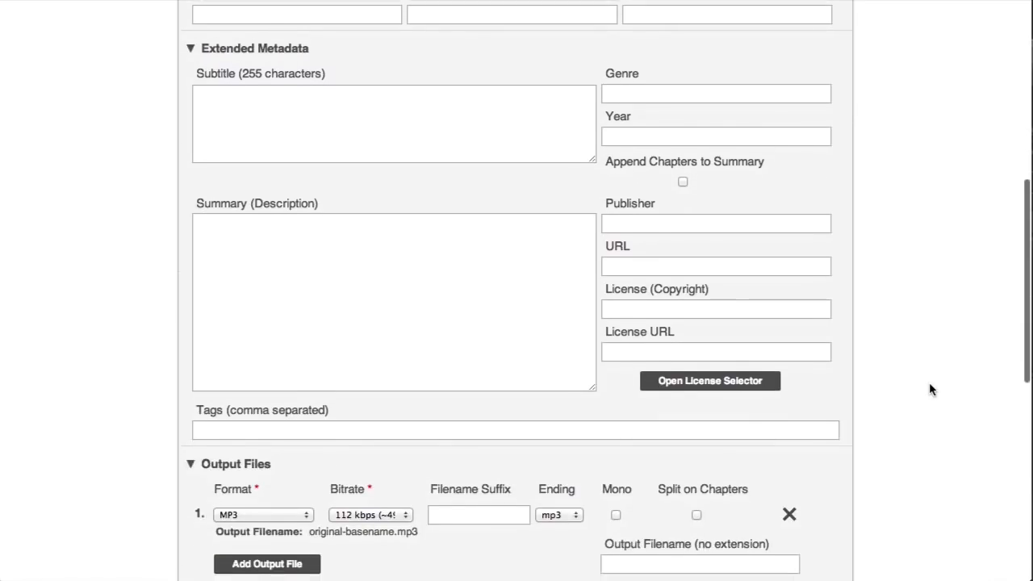
scroll(930, 390, up, 11)
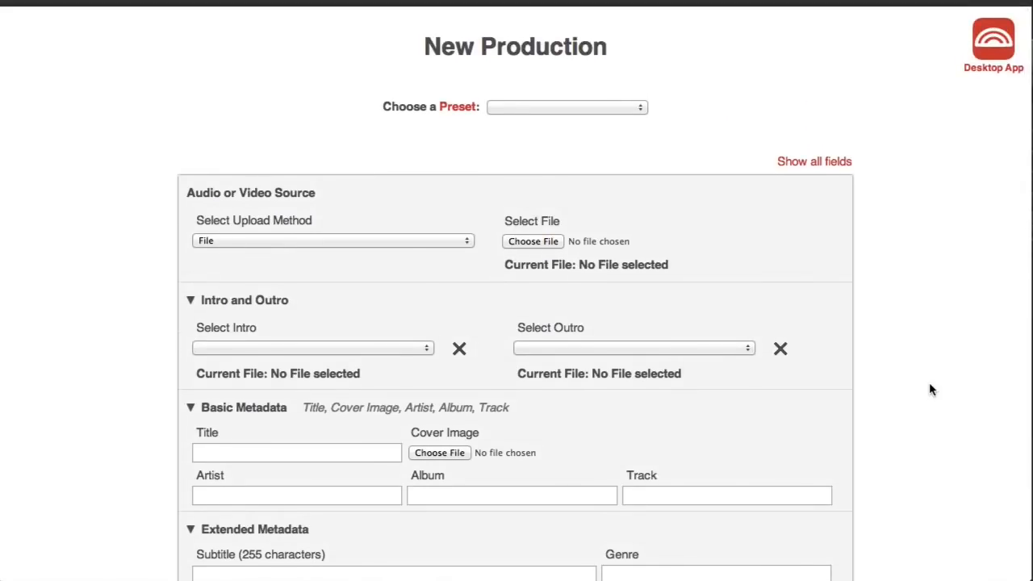
scroll(941, 377, down, 2)
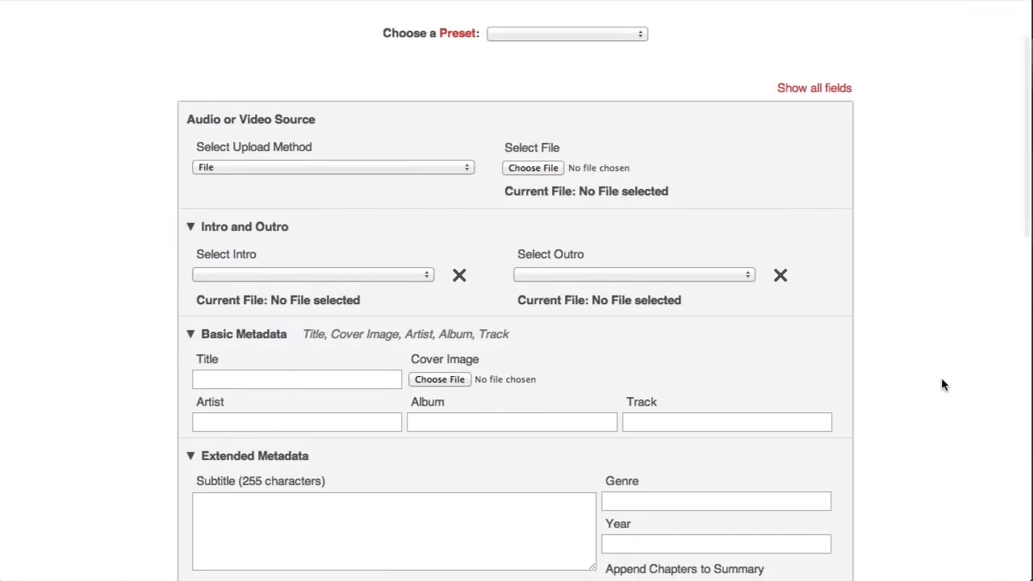
scroll(941, 380, down, 2)
scroll(939, 372, up, 2)
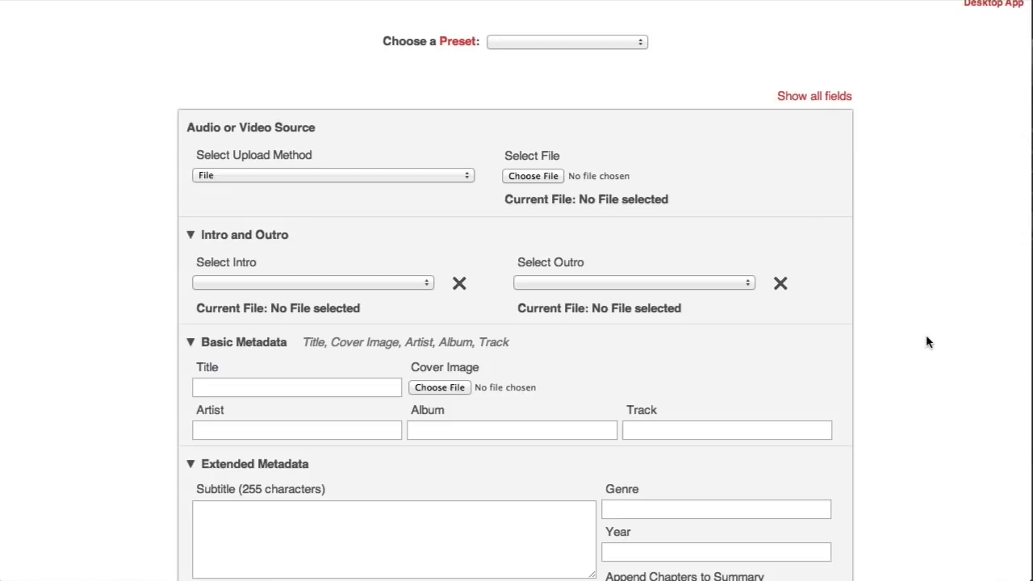
Select 001.mp3 from Episodes > 001 in the Sample Podcast Folder as the production's audio source file
click(534, 176)
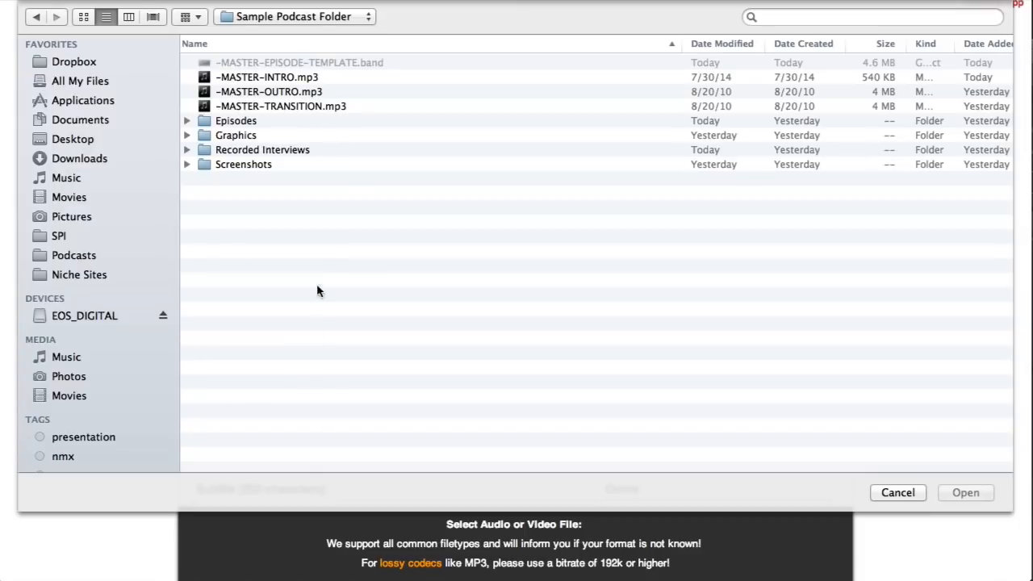
double_click(222, 119)
double_click(225, 65)
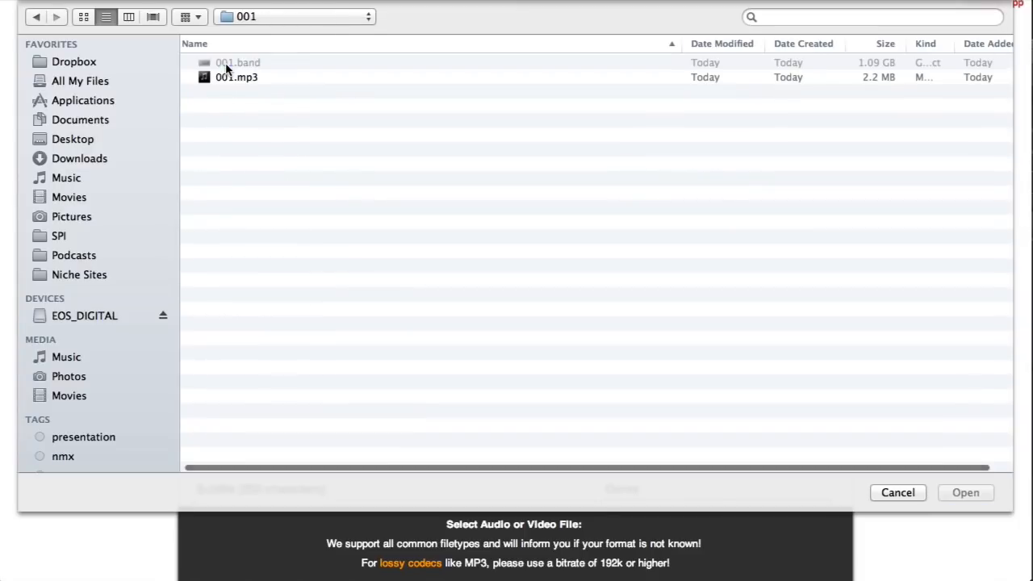
click(239, 78)
click(949, 494)
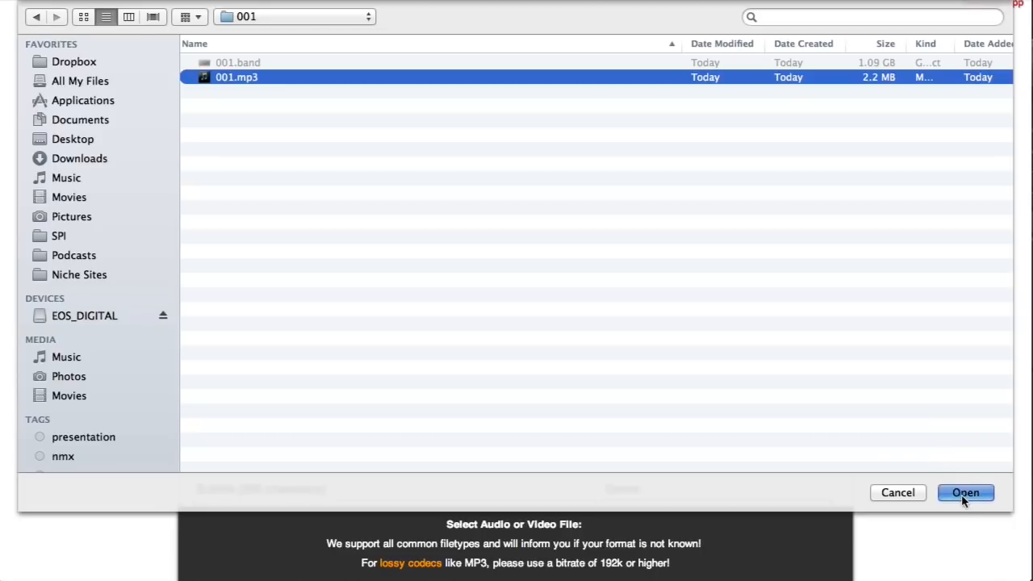
Start and confirm the production of 001.mp3, and download the processed MP3 from the result page
scroll(870, 395, down, 15)
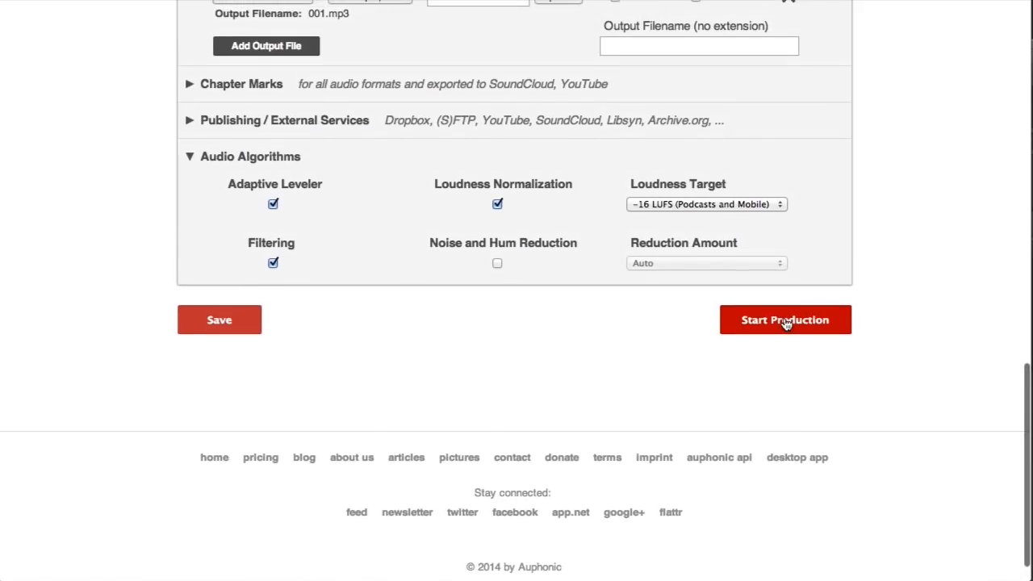
click(783, 328)
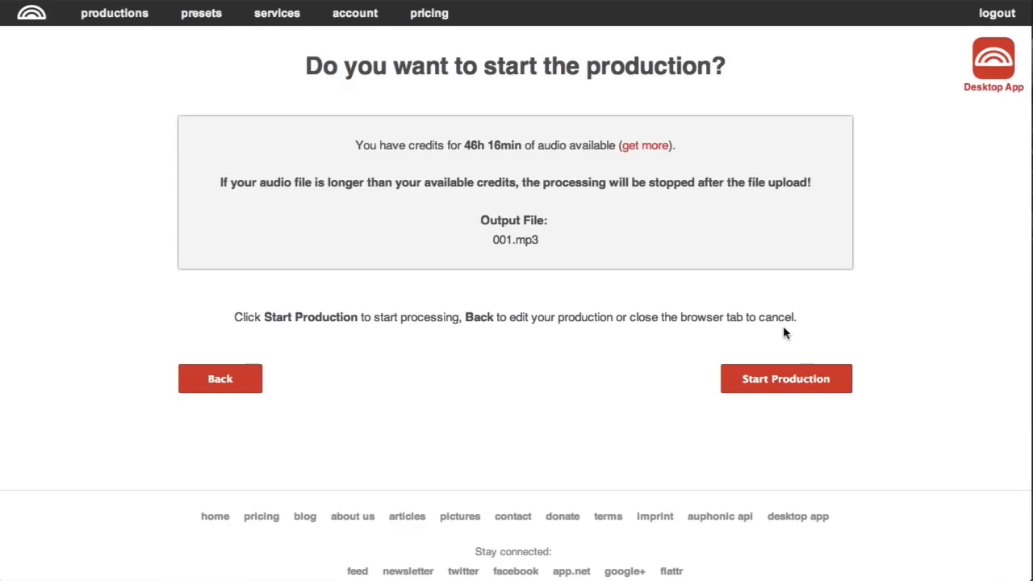
click(782, 380)
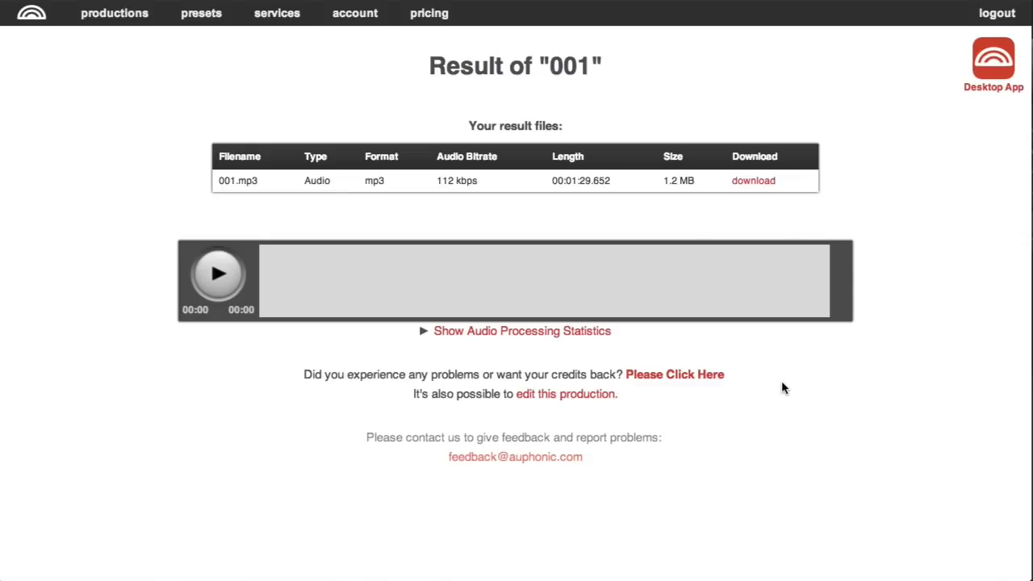
click(752, 181)
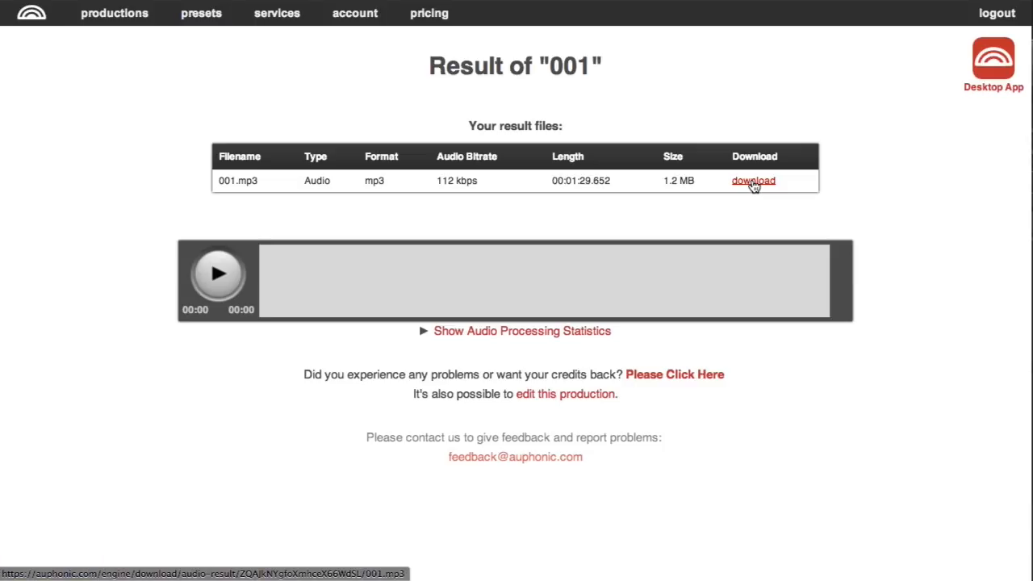